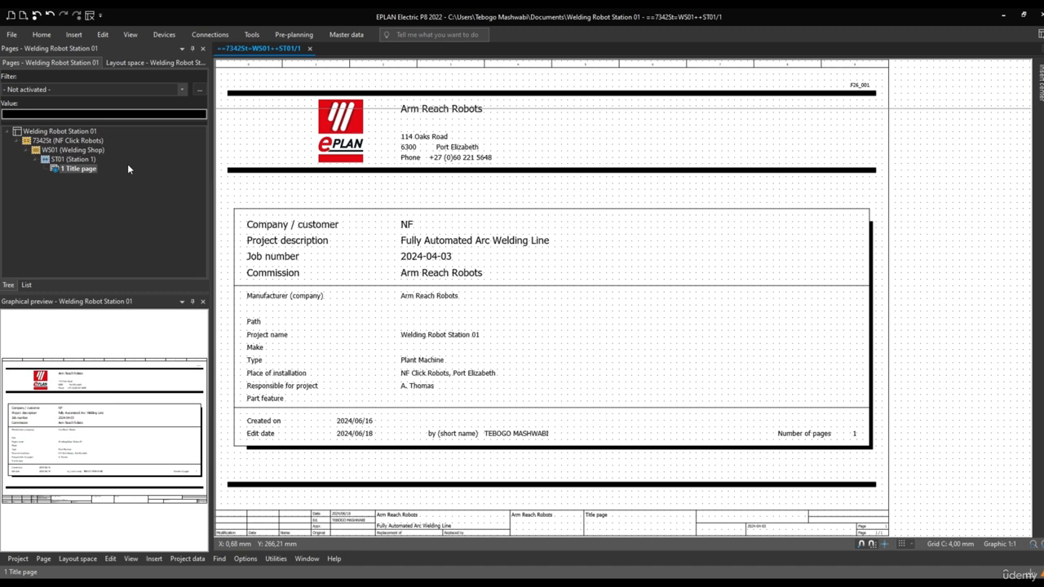
Examine the structure levels above the title page and the list of available navigators
{"action": "left_click", "coordinate": [65, 141]}
{"action": "left_click", "coordinate": [69, 151]}
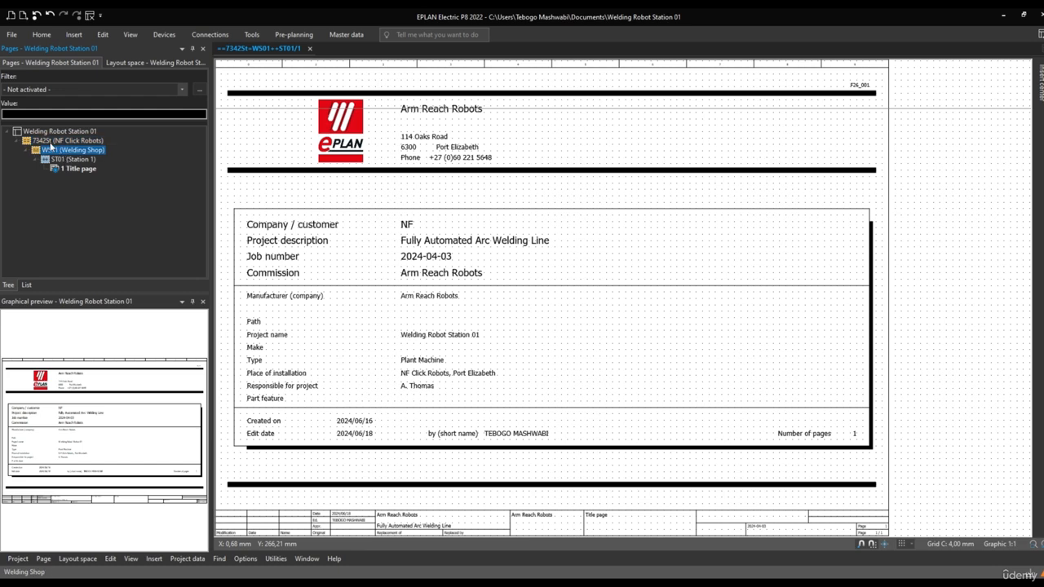
{"action": "left_click", "coordinate": [51, 142]}
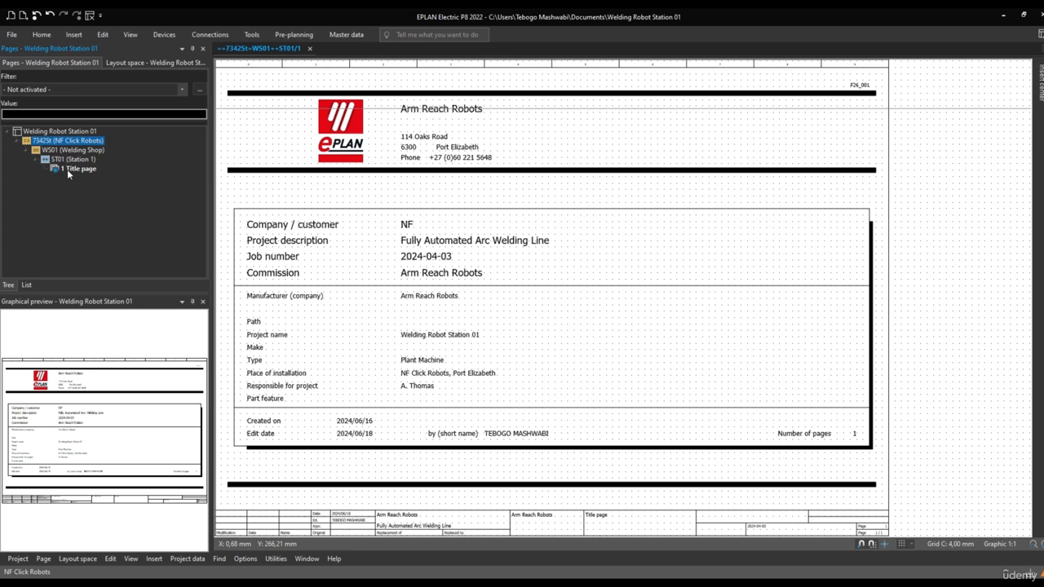
{"action": "left_click", "coordinate": [133, 36]}
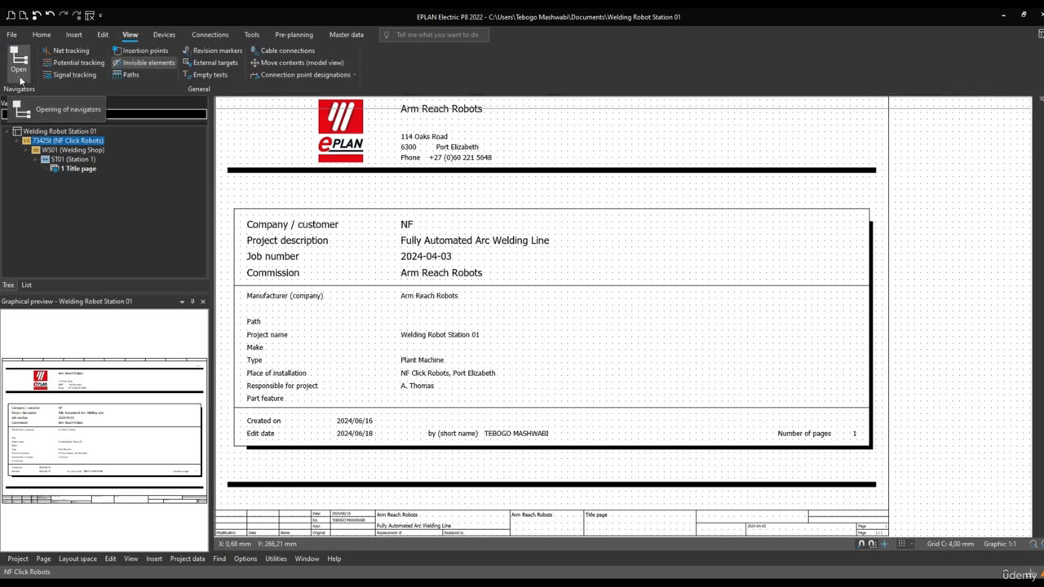
{"action": "left_click", "coordinate": [20, 75]}
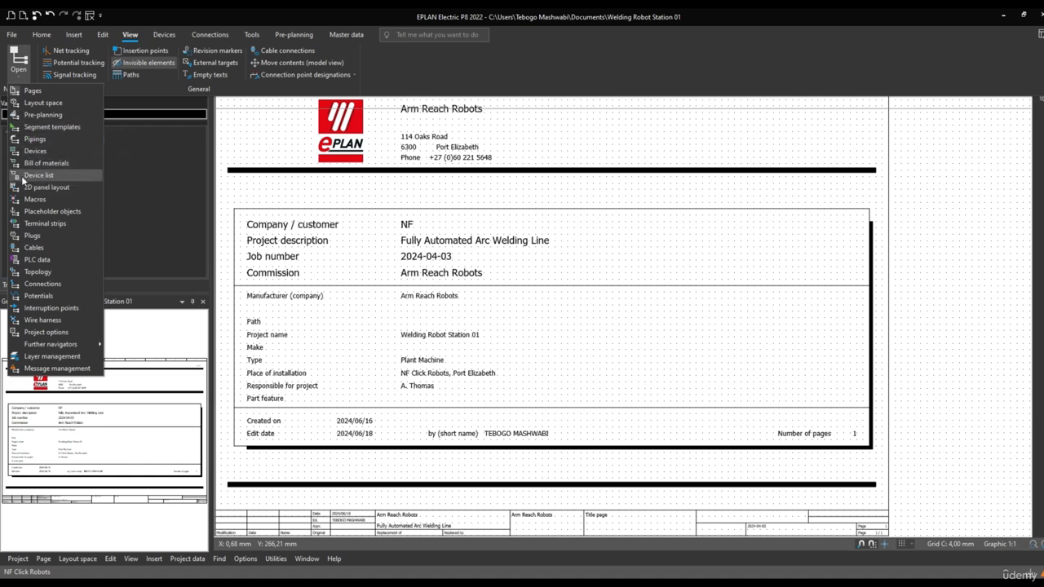
{"action": "mouse_move", "coordinate": [24, 311]}
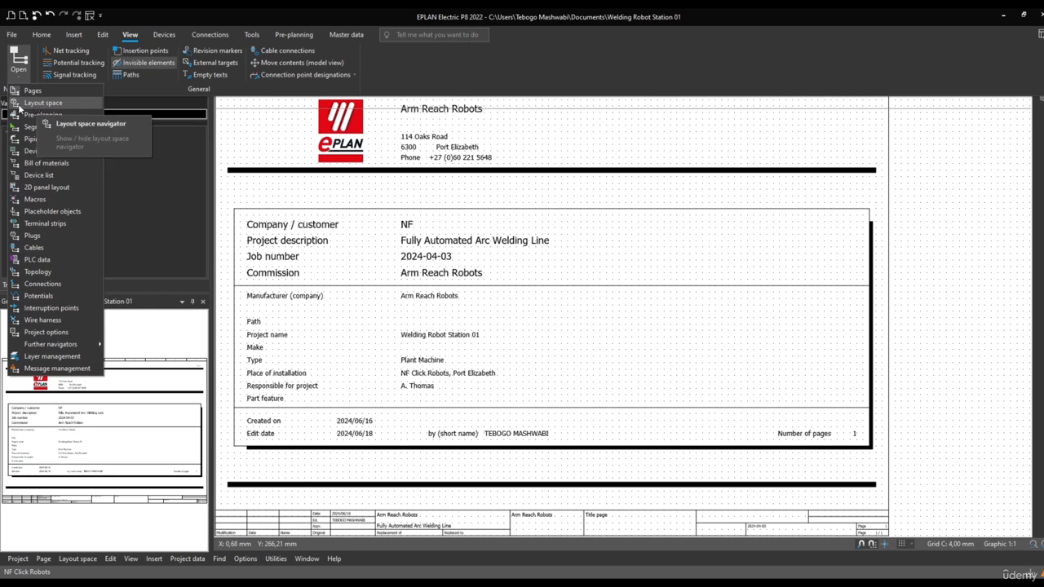
{"action": "mouse_move", "coordinate": [13, 97]}
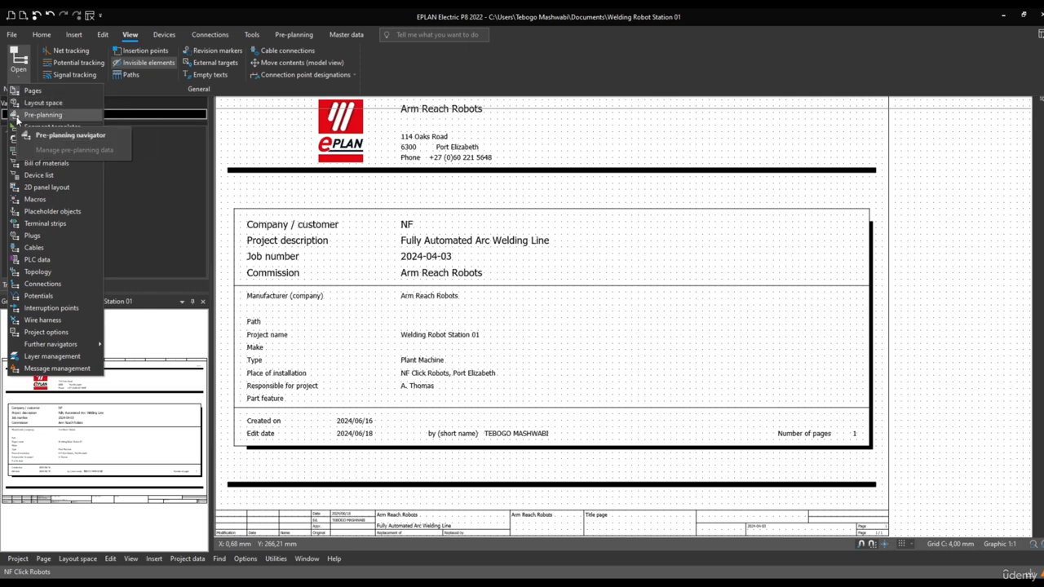
{"action": "left_click", "coordinate": [135, 207]}
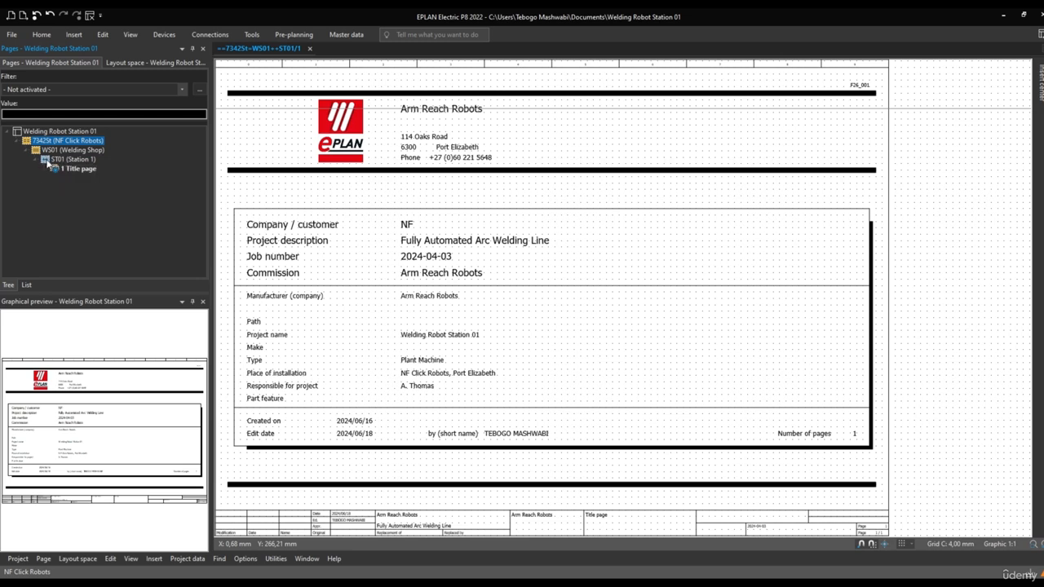
View the project pages as a list with the columns and navigator widened, and return to the tree view
{"action": "left_click", "coordinate": [26, 285]}
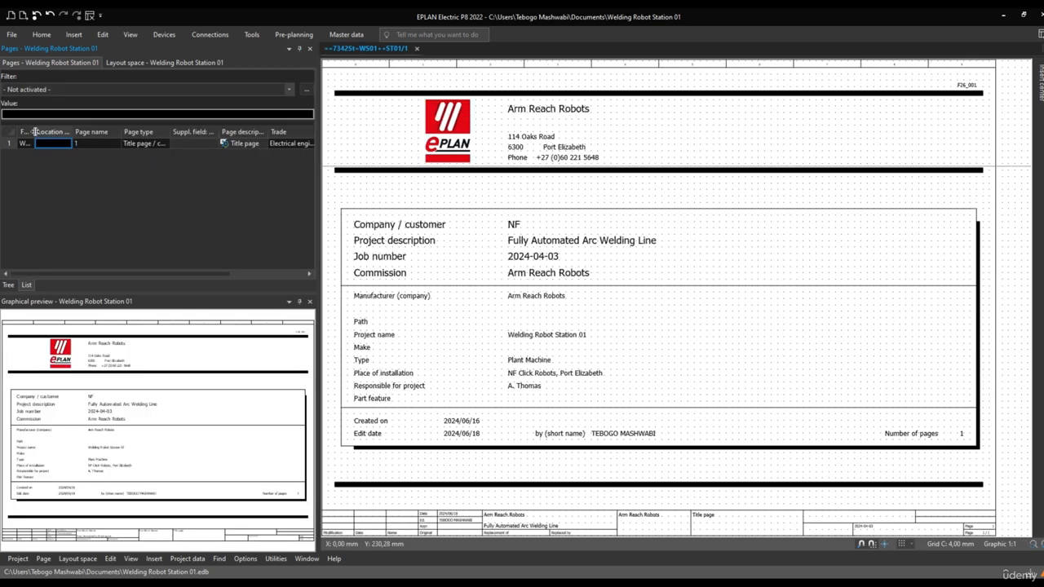
{"action": "double_click", "coordinate": [34, 131]}
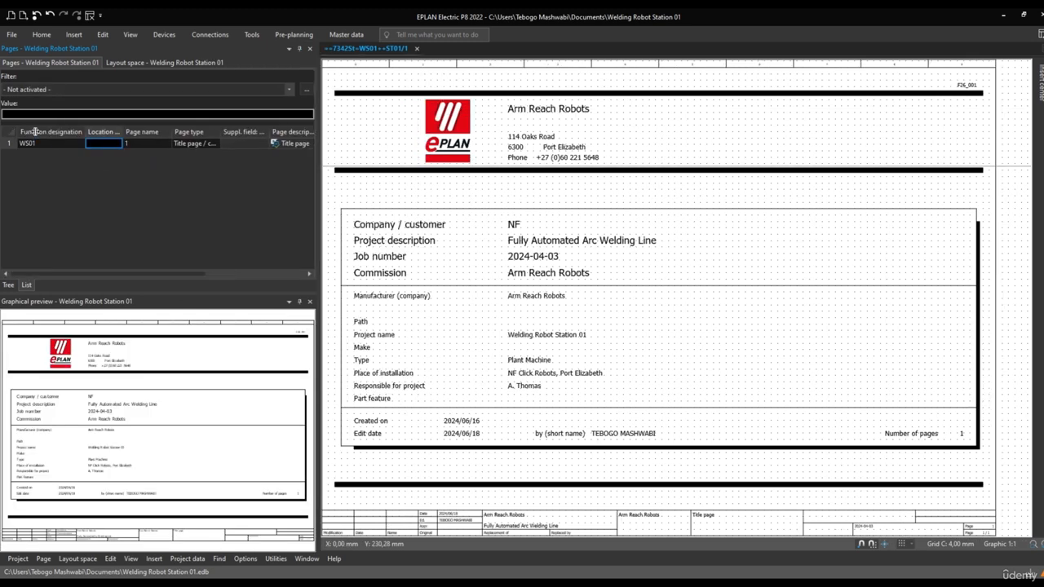
{"action": "double_click", "coordinate": [124, 132]}
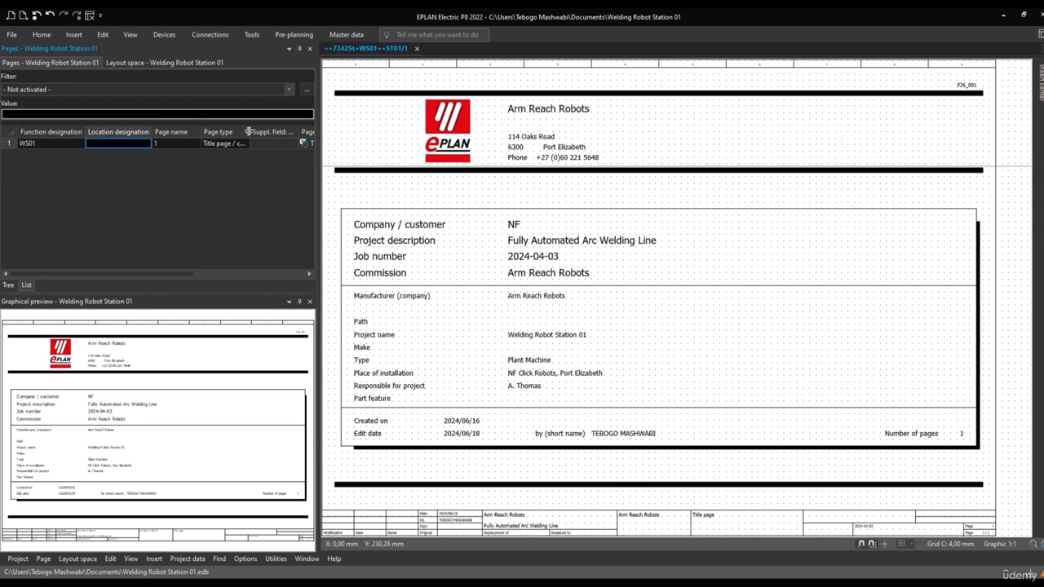
{"action": "left_click_drag", "start_coordinate": [318, 167], "coordinate": [369, 168]}
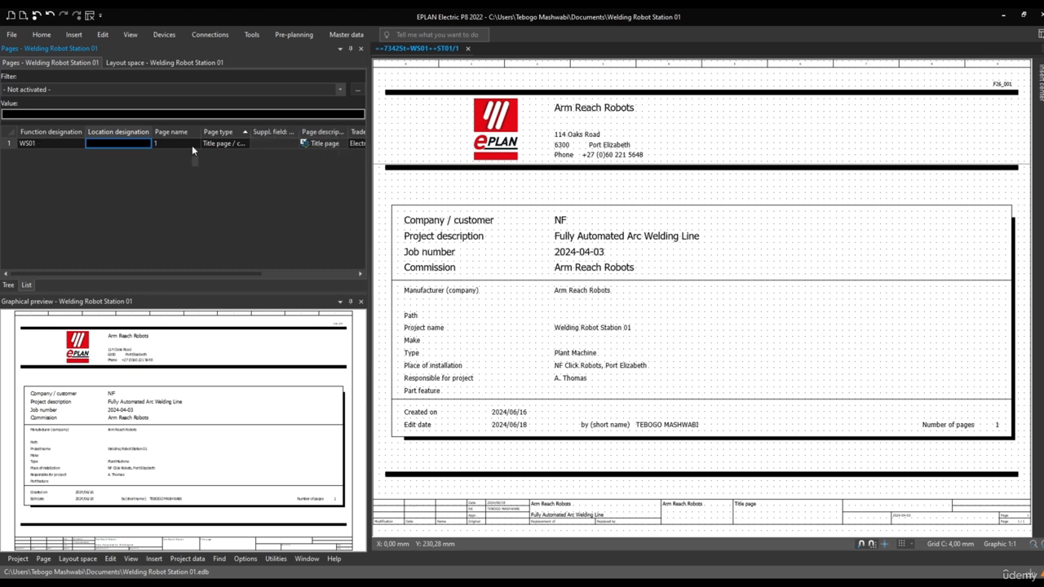
{"action": "left_click", "coordinate": [8, 286]}
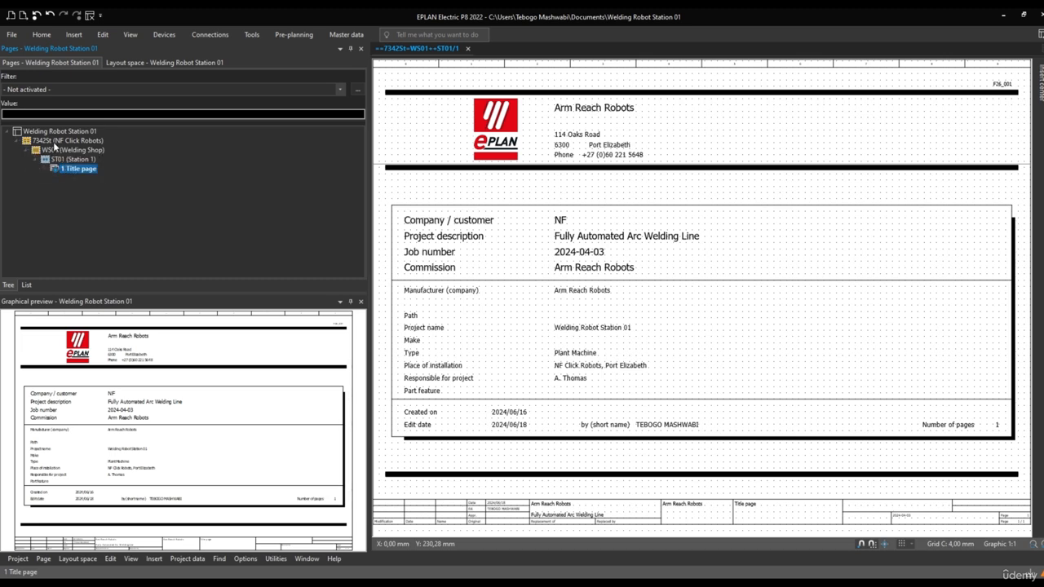
Review the page tree structure order in the display settings of the Welding Robot Station 01 project
{"action": "left_click", "coordinate": [11, 34]}
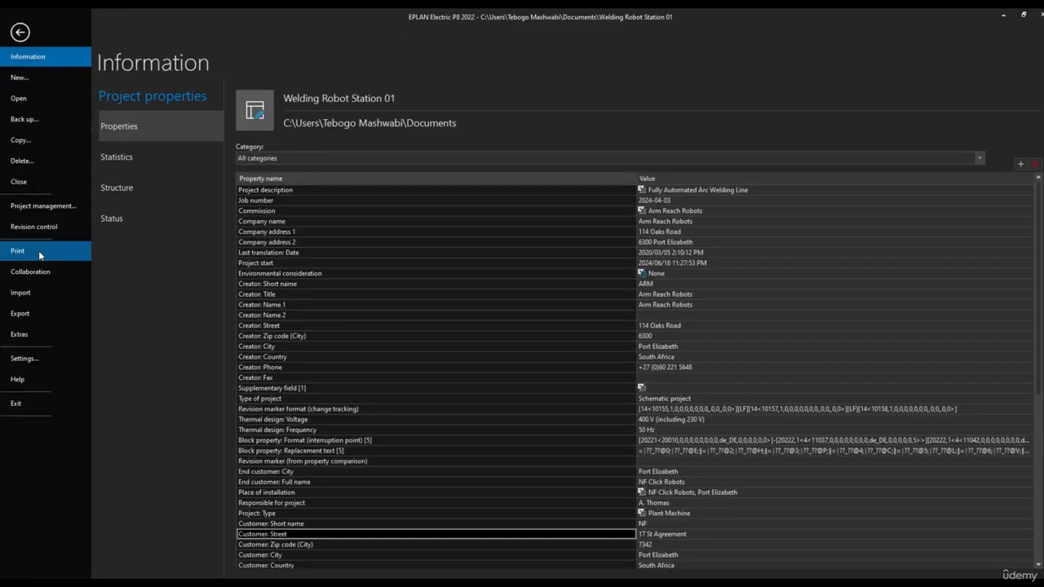
{"action": "left_click", "coordinate": [30, 363]}
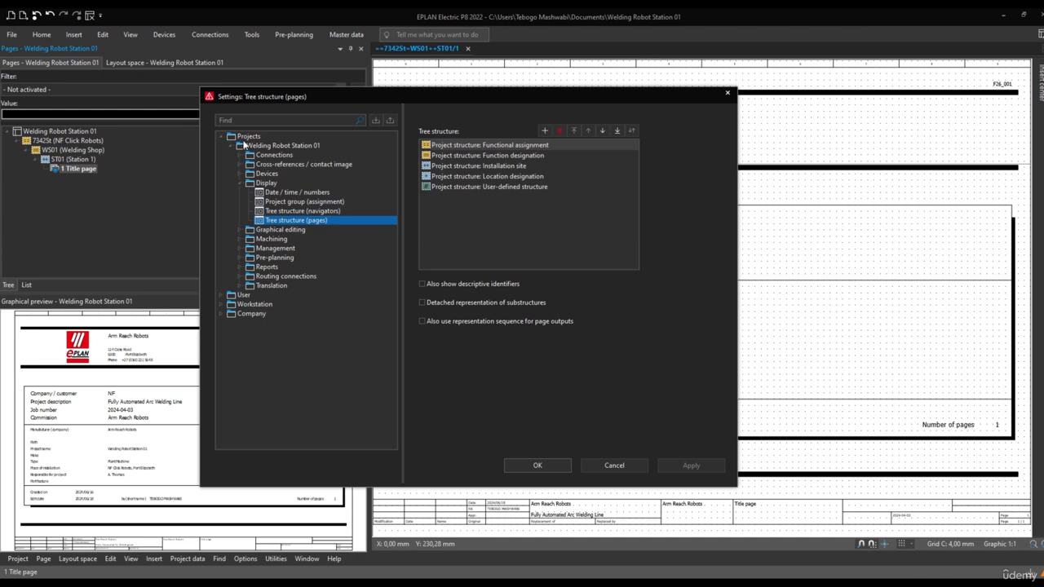
{"action": "left_click", "coordinate": [236, 139]}
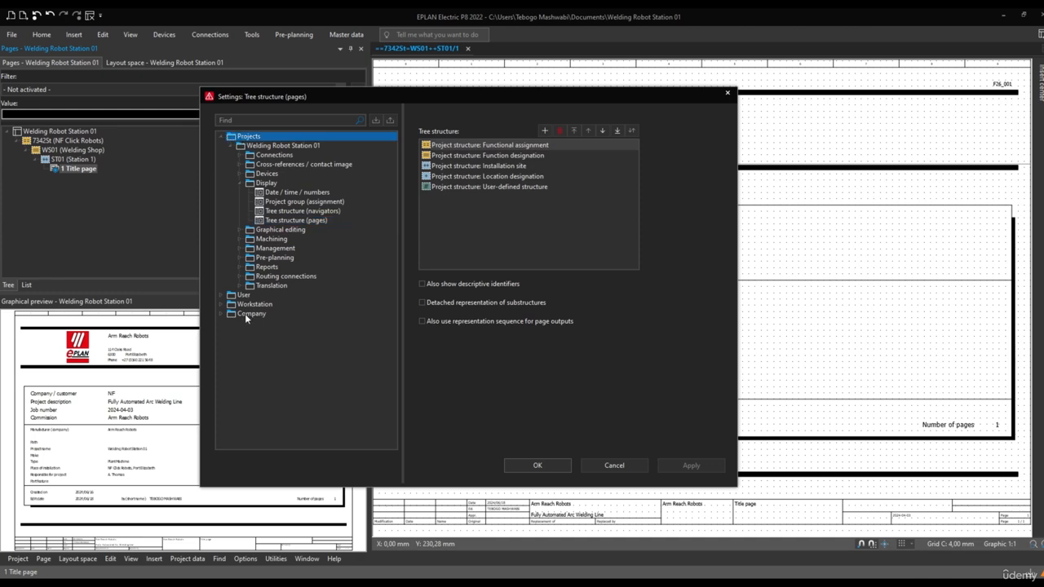
{"action": "left_click", "coordinate": [251, 146]}
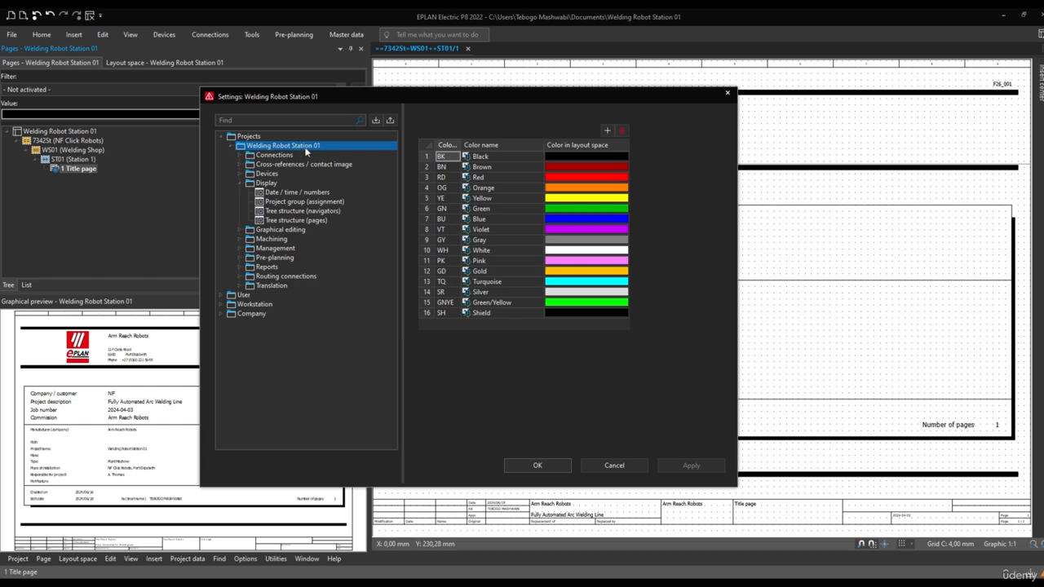
{"action": "left_click", "coordinate": [267, 184]}
{"action": "left_click", "coordinate": [269, 221]}
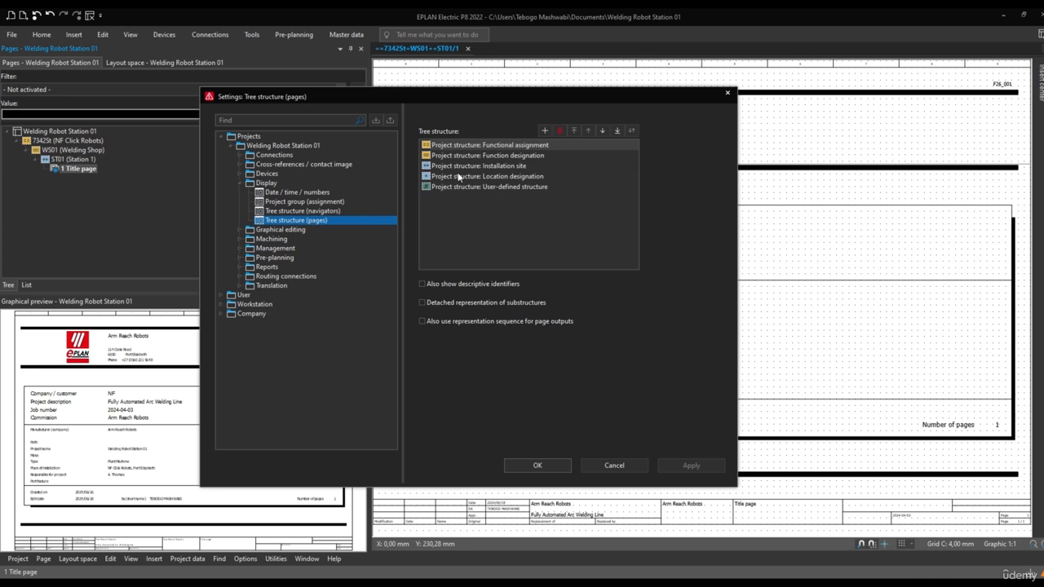
{"action": "left_click_drag", "start_coordinate": [477, 212], "coordinate": [450, 143]}
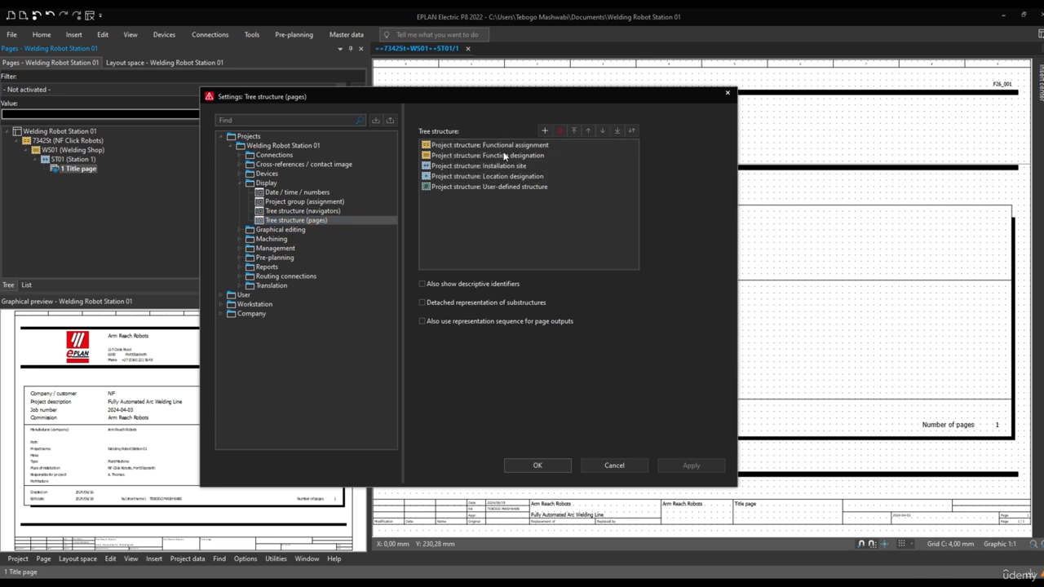
{"action": "left_click", "coordinate": [507, 145]}
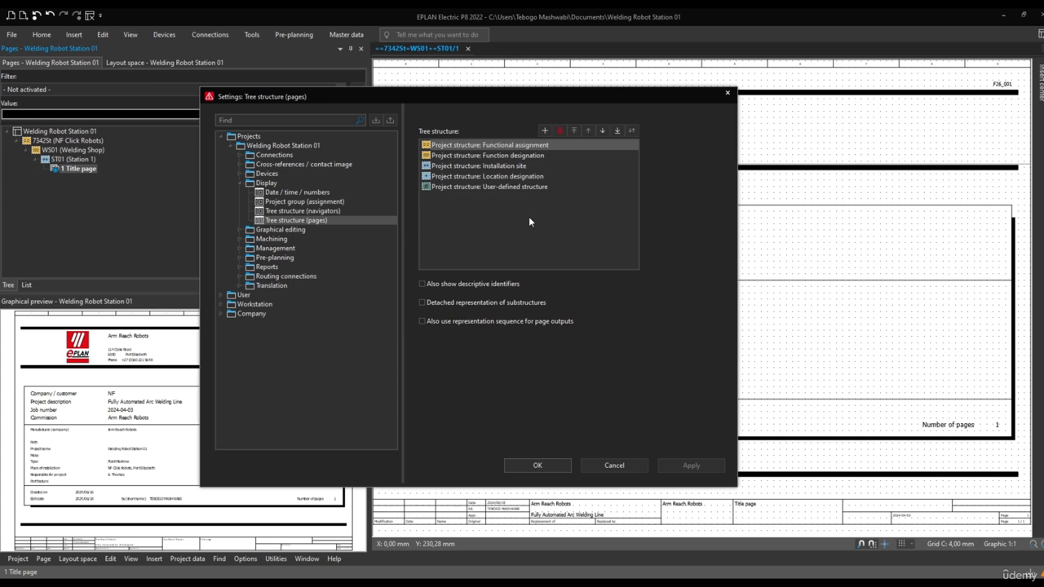
{"action": "left_click", "coordinate": [540, 466]}
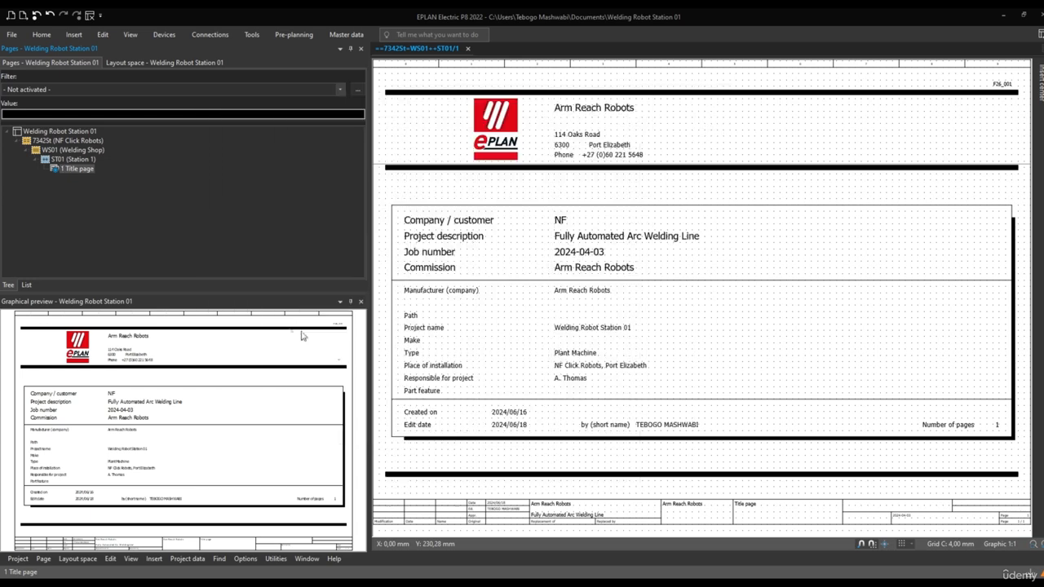
Start a new page under Station 1, enlarge its dialog and property name column, and set the full page name to ==7342St=WS01++ST01/100
{"action": "right_click", "coordinate": [70, 172]}
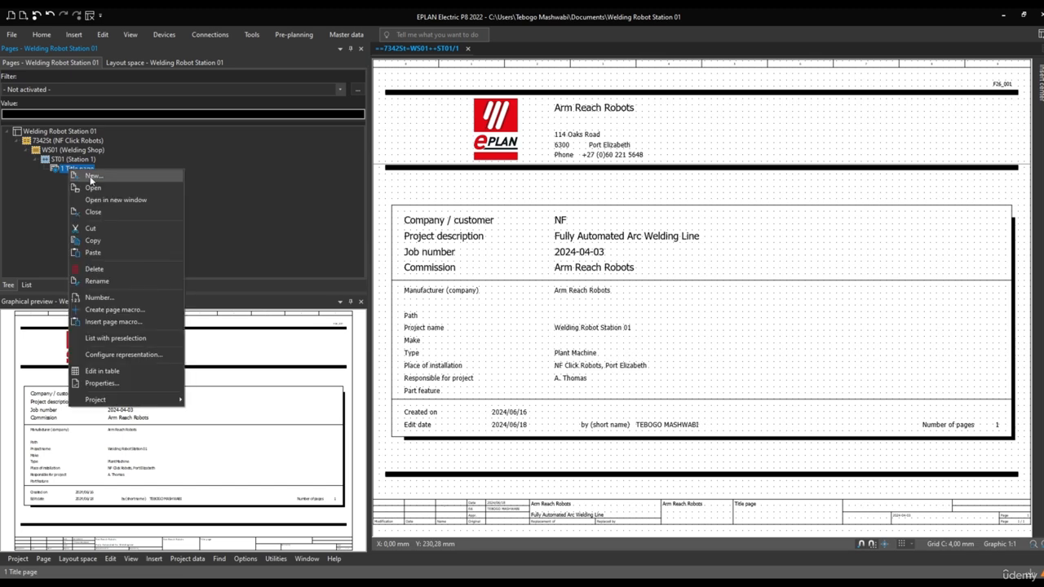
{"action": "left_click", "coordinate": [91, 177]}
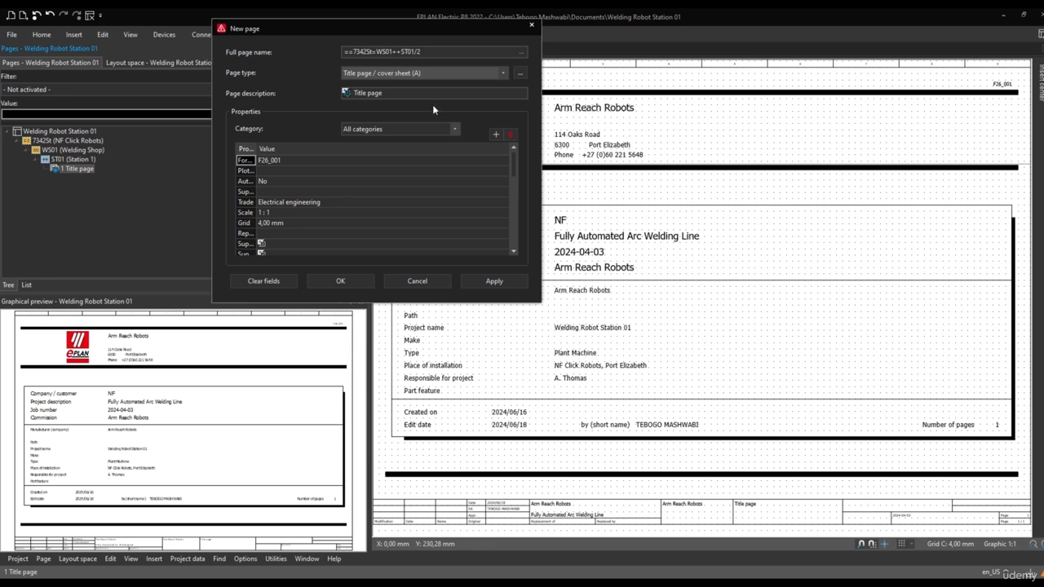
{"action": "left_click_drag", "start_coordinate": [540, 301], "coordinate": [650, 433]}
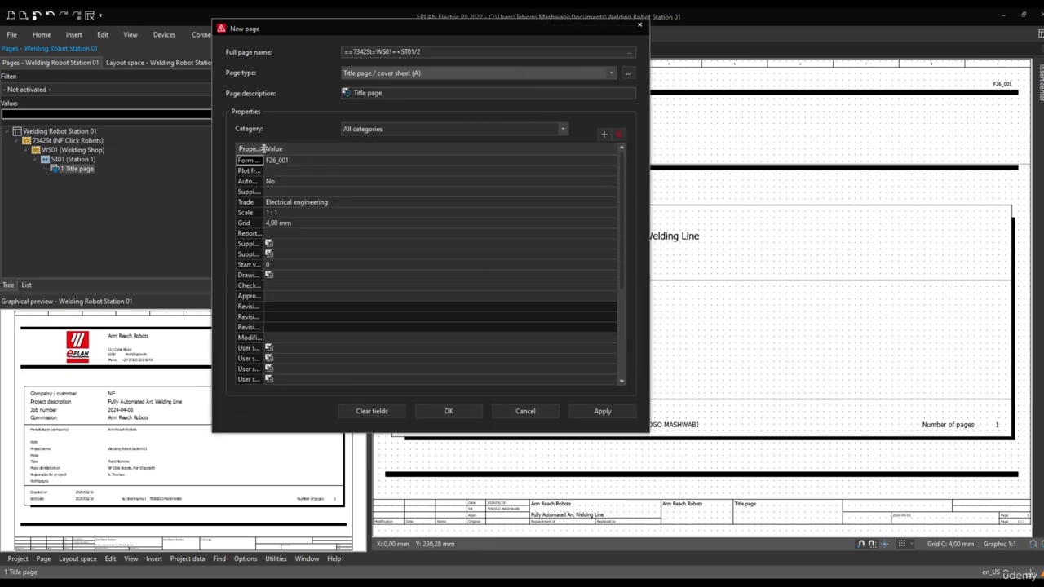
{"action": "left_click_drag", "start_coordinate": [263, 149], "coordinate": [320, 149]}
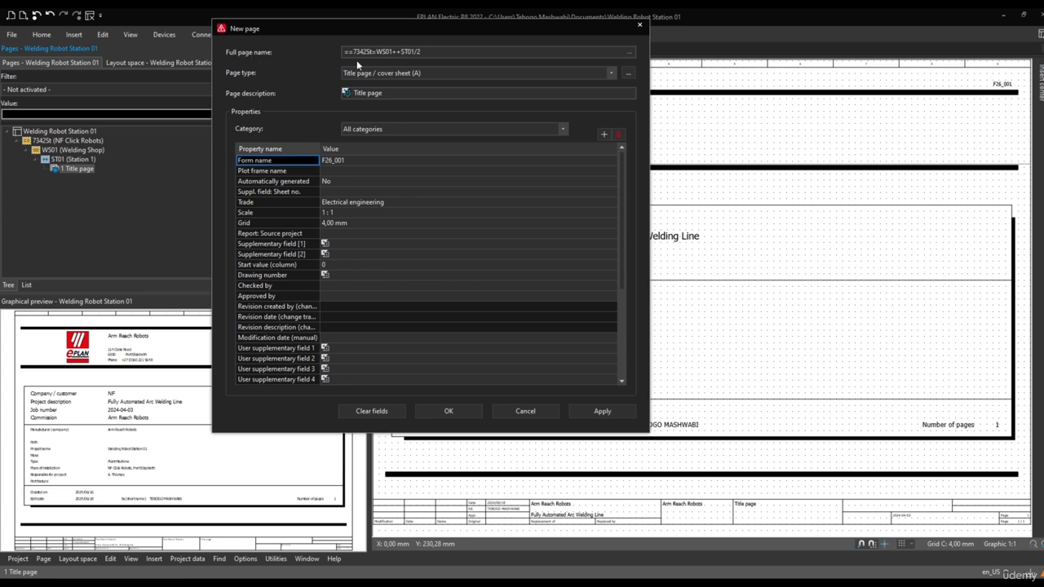
{"action": "left_click", "coordinate": [391, 52]}
{"action": "type", "text": "1"}
{"action": "double_click", "coordinate": [418, 51]}
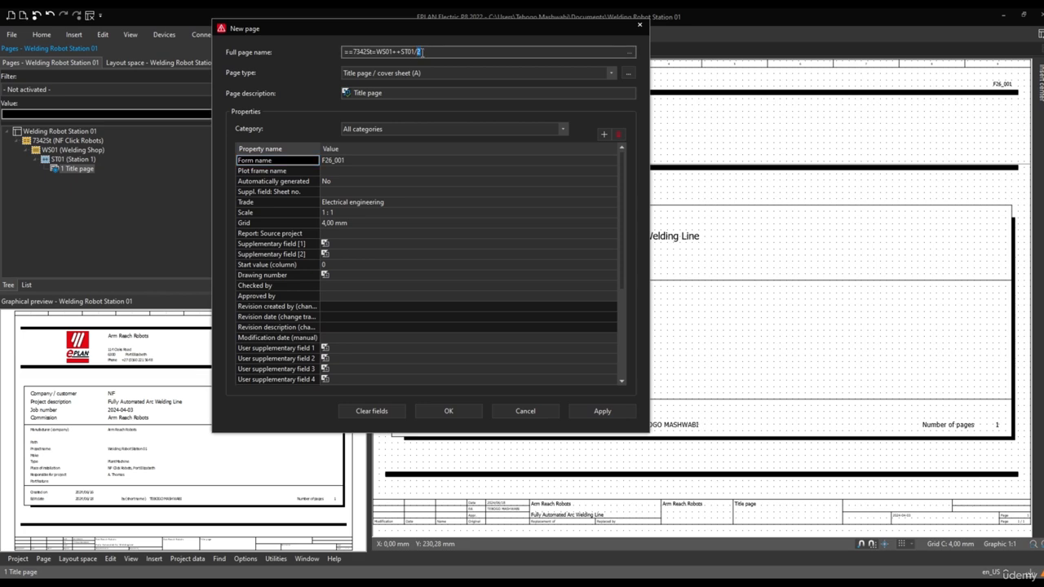
{"action": "type", "text": "100"}
Examine the selectable page types and the additional report page types for the new page
{"action": "left_click", "coordinate": [612, 72]}
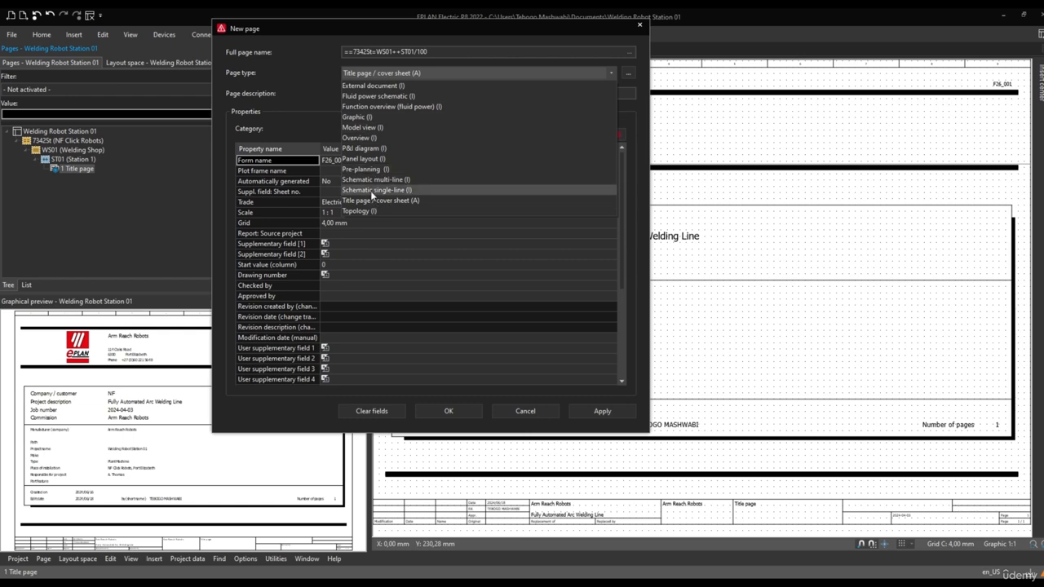
{"action": "left_click", "coordinate": [628, 76]}
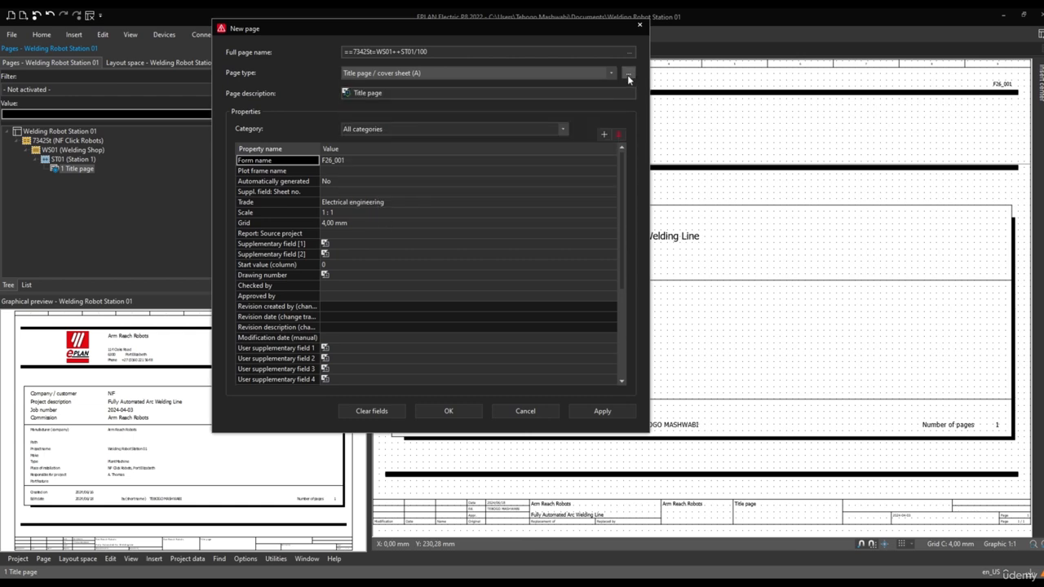
{"action": "left_click", "coordinate": [628, 74]}
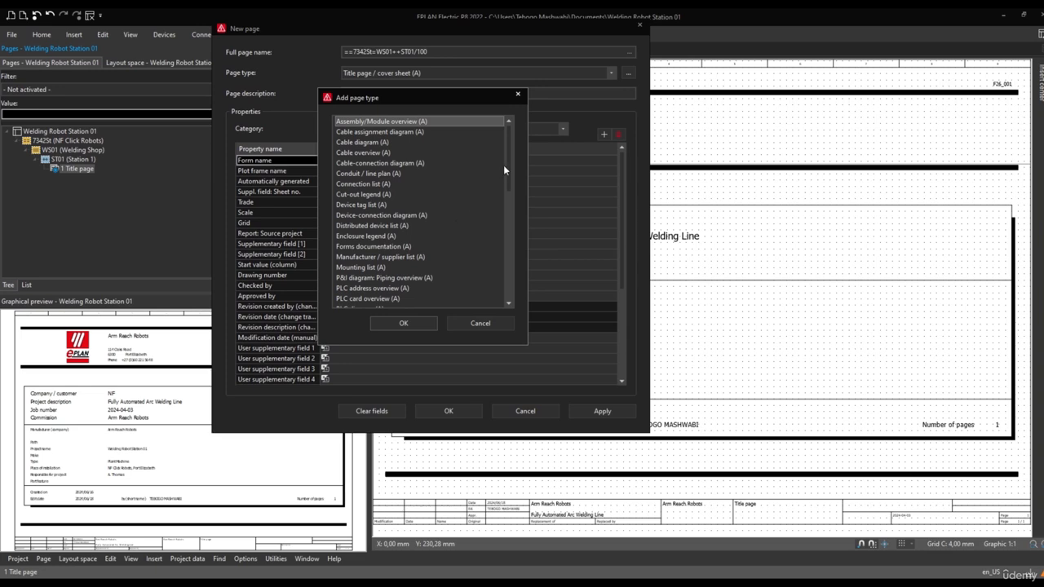
{"action": "left_click_drag", "start_coordinate": [508, 186], "coordinate": [501, 291]}
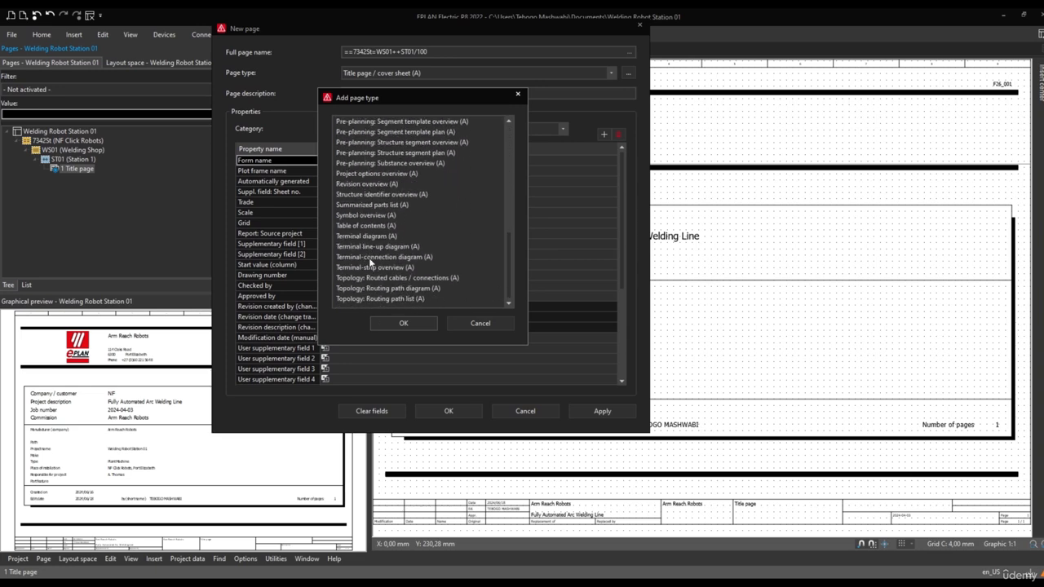
{"action": "scroll", "coordinate": [375, 281], "scroll_direction": "up", "scroll_amount": 5}
{"action": "scroll", "coordinate": [374, 280], "scroll_direction": "up", "scroll_amount": 5}
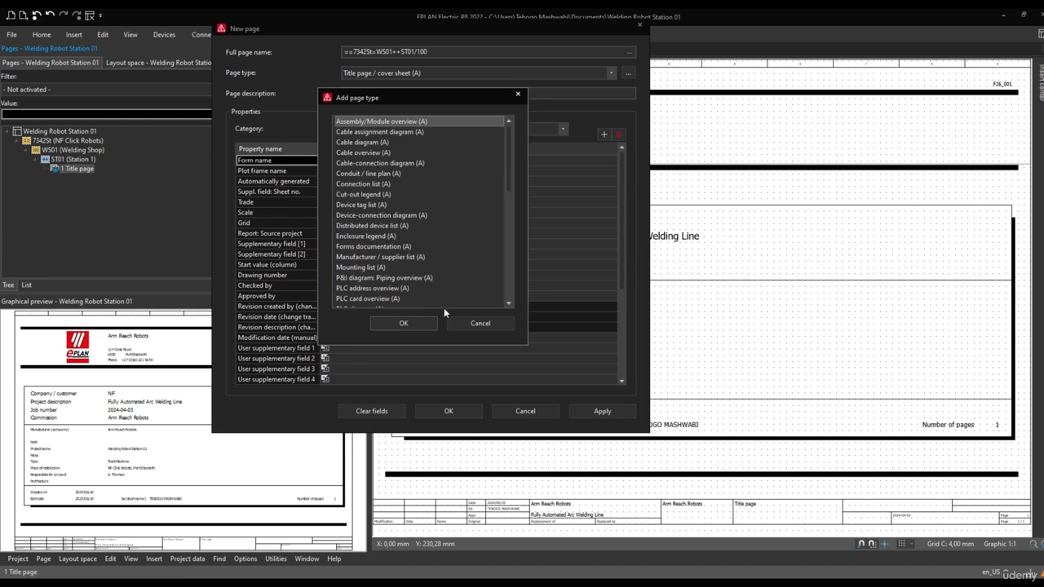
{"action": "left_click", "coordinate": [467, 323]}
Set the new page's type to Schematic multi-line (I)
{"action": "left_click", "coordinate": [424, 71]}
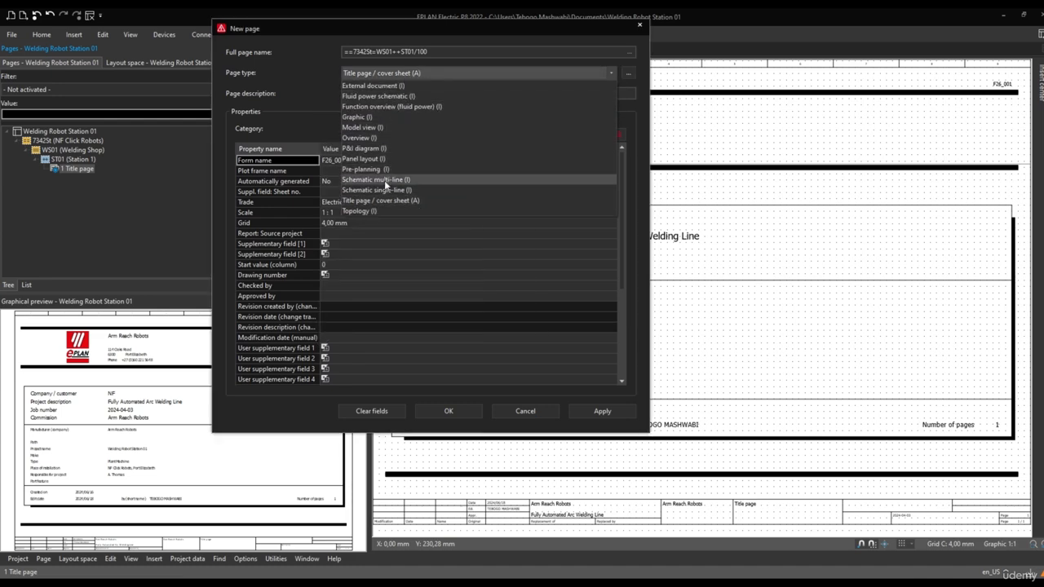
{"action": "left_click", "coordinate": [384, 180]}
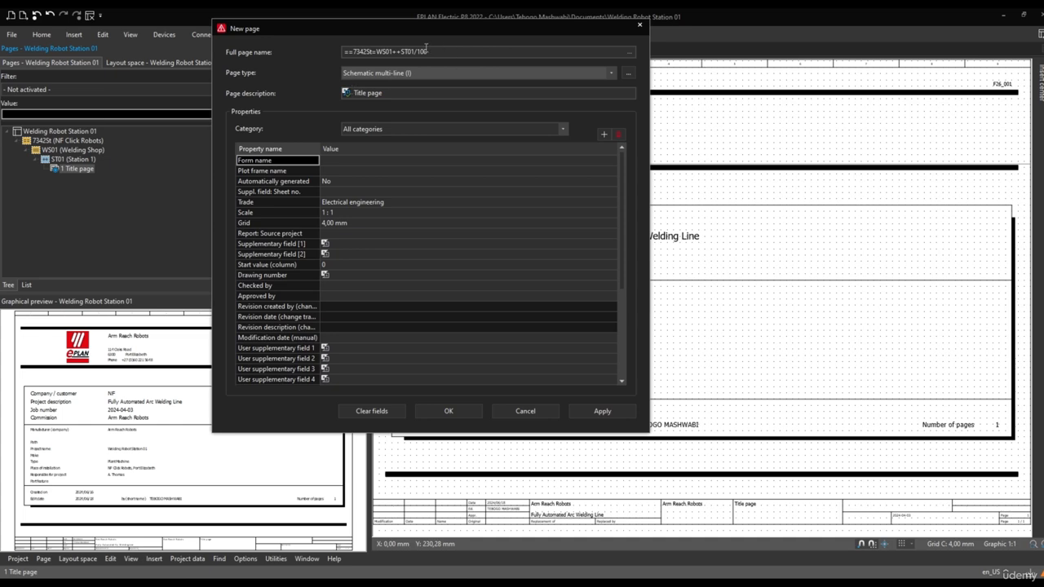
{"action": "left_click_drag", "start_coordinate": [427, 52], "coordinate": [418, 52]}
Replace the new page's description with "Schematic multi-line"
{"action": "left_click_drag", "start_coordinate": [389, 93], "coordinate": [351, 93]}
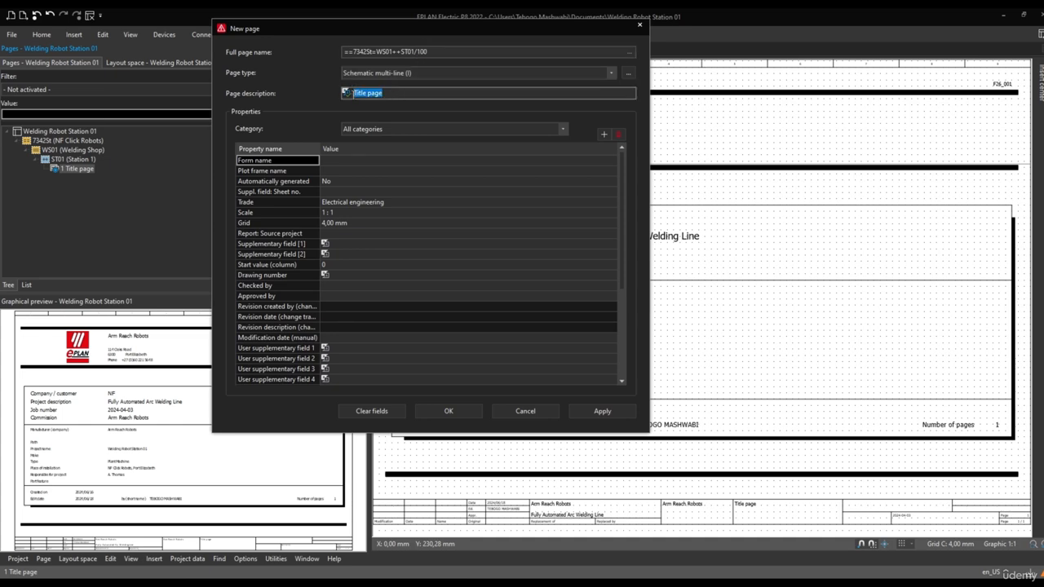
{"action": "type", "text": "Sch"}
{"action": "type", "text": "mea"}
{"action": "key", "text": "BackSpace"}
{"action": "key", "text": "BackSpace"}
{"action": "key", "text": "BackSpace"}
{"action": "type", "text": "emac"}
{"action": "type", "text": "tic "}
{"action": "type", "text": "0"}
{"action": "key", "text": "End"}
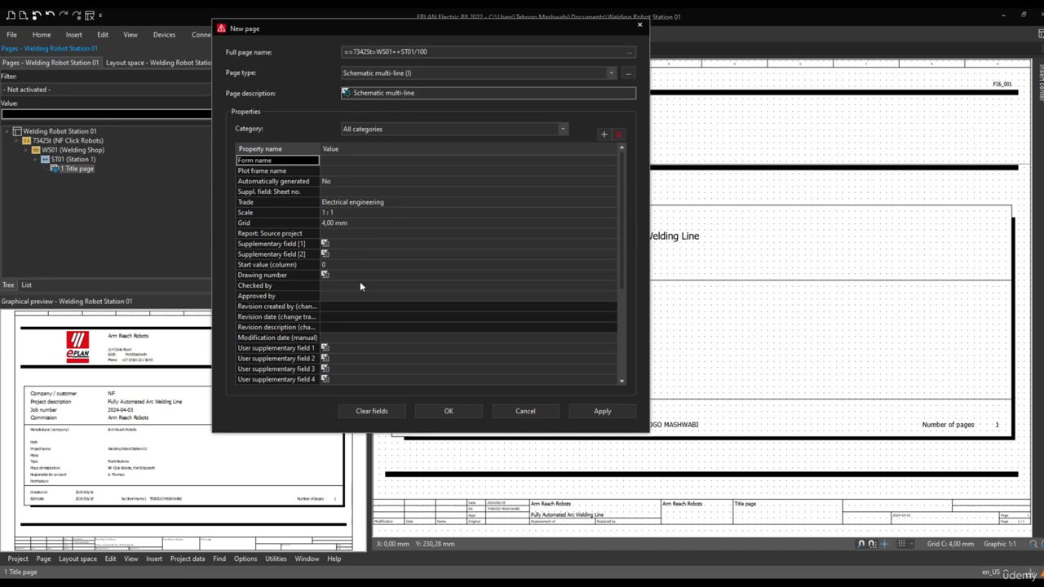
Review the remaining properties of the new page and create page 100 under Station 1
{"action": "scroll", "coordinate": [425, 345], "scroll_direction": "down", "scroll_amount": 3}
{"action": "scroll", "coordinate": [425, 340], "scroll_direction": "down", "scroll_amount": 1}
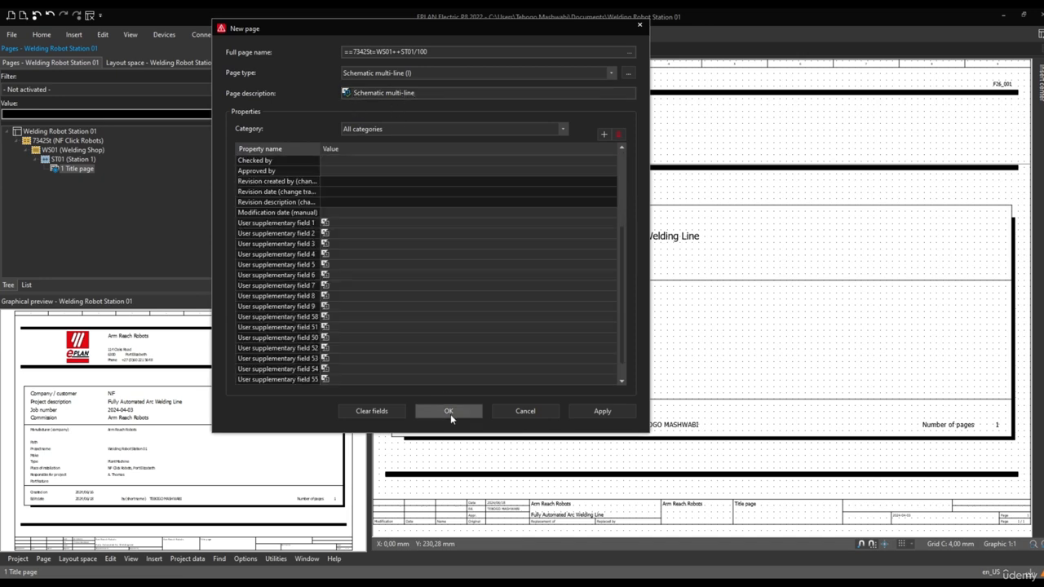
{"action": "left_click", "coordinate": [449, 411]}
{"action": "left_click", "coordinate": [199, 179]}
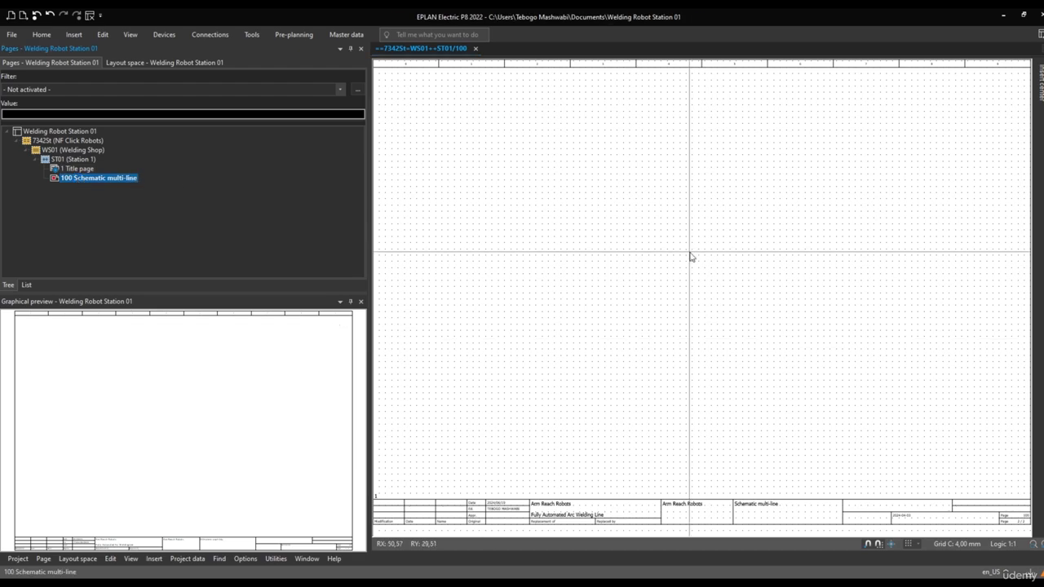
Examine the plot frame and empty drawing area of page 100
{"action": "scroll", "coordinate": [733, 263], "scroll_direction": "down", "scroll_amount": 2}
{"action": "middle_click_drag", "start_coordinate": [700, 246], "coordinate": [652, 251]}
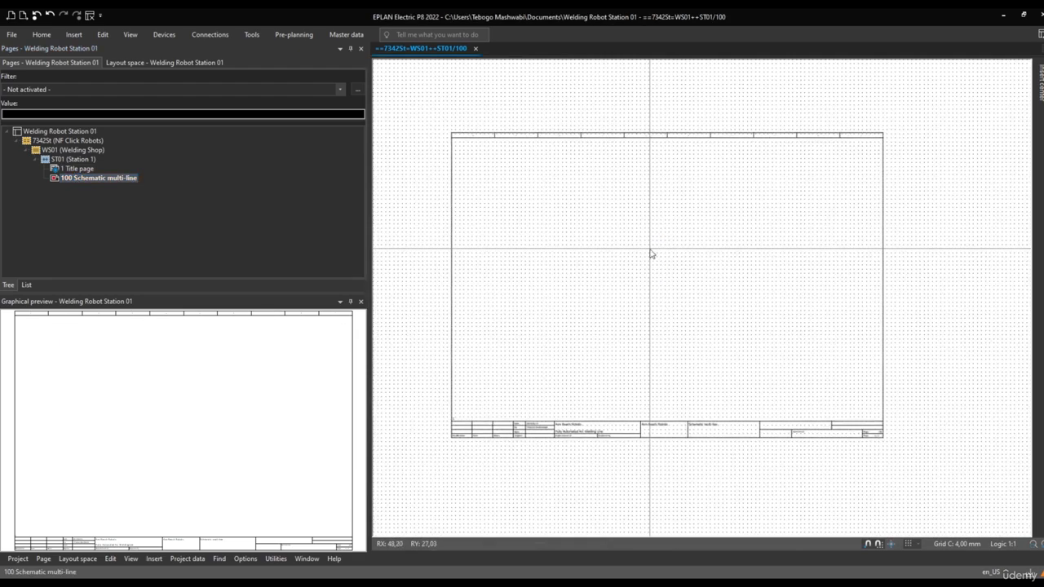
{"action": "scroll", "coordinate": [650, 265], "scroll_direction": "up", "scroll_amount": 2}
{"action": "scroll", "coordinate": [648, 280], "scroll_direction": "down", "scroll_amount": 1}
{"action": "scroll", "coordinate": [515, 254], "scroll_direction": "up", "scroll_amount": 1}
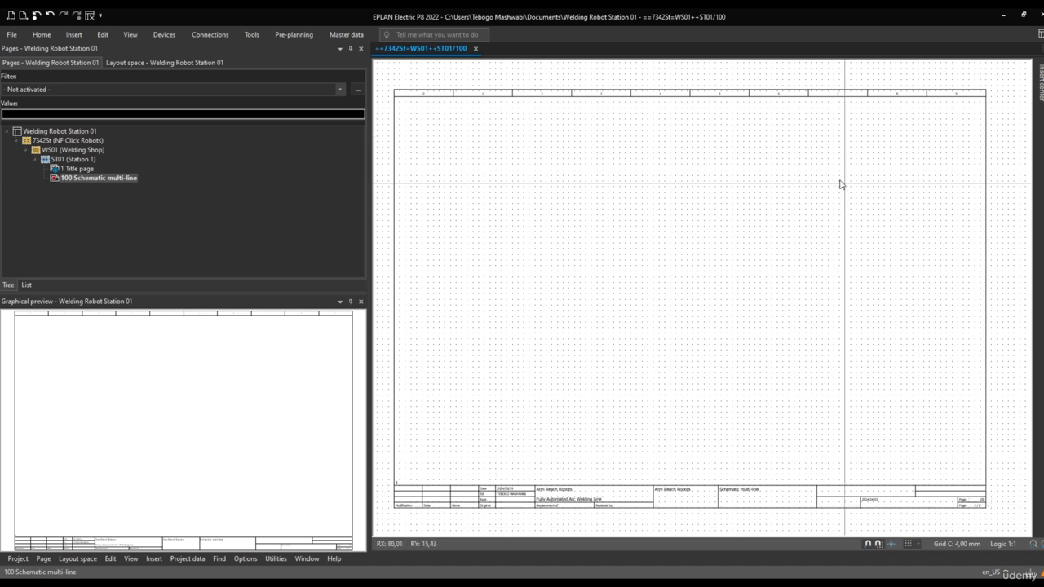
{"action": "left_click_drag", "start_coordinate": [406, 99], "coordinate": [981, 482]}
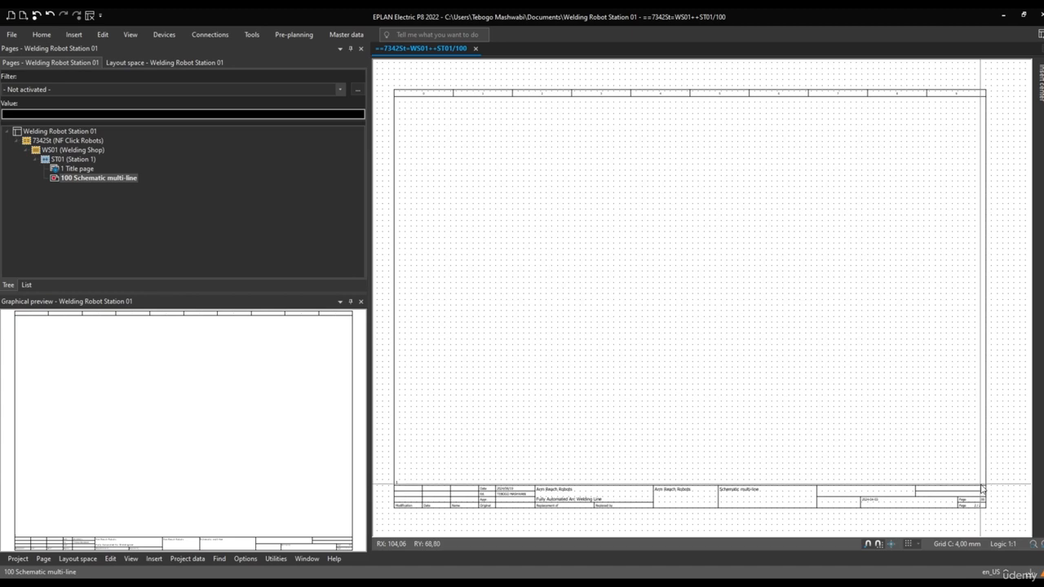
Start another new page to examine its selectable page types and additional report page types, leaving without creating it
{"action": "right_click", "coordinate": [88, 177]}
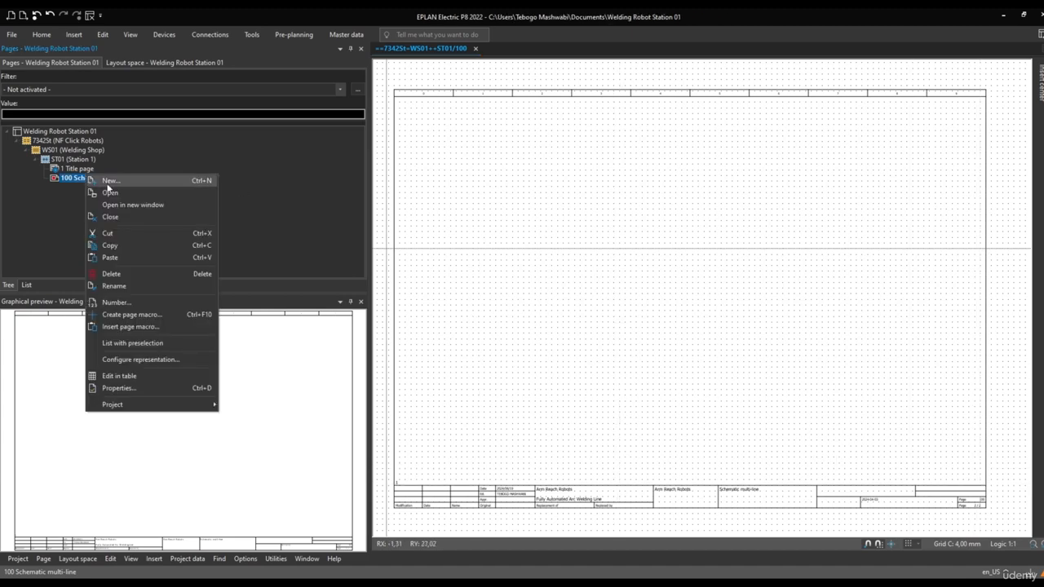
{"action": "left_click", "coordinate": [110, 181]}
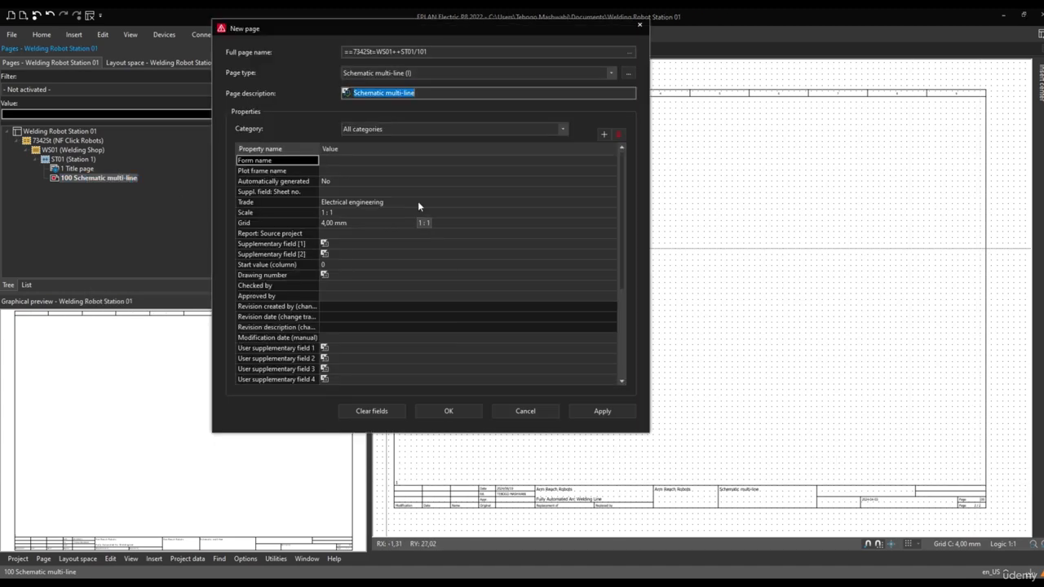
{"action": "left_click", "coordinate": [434, 73]}
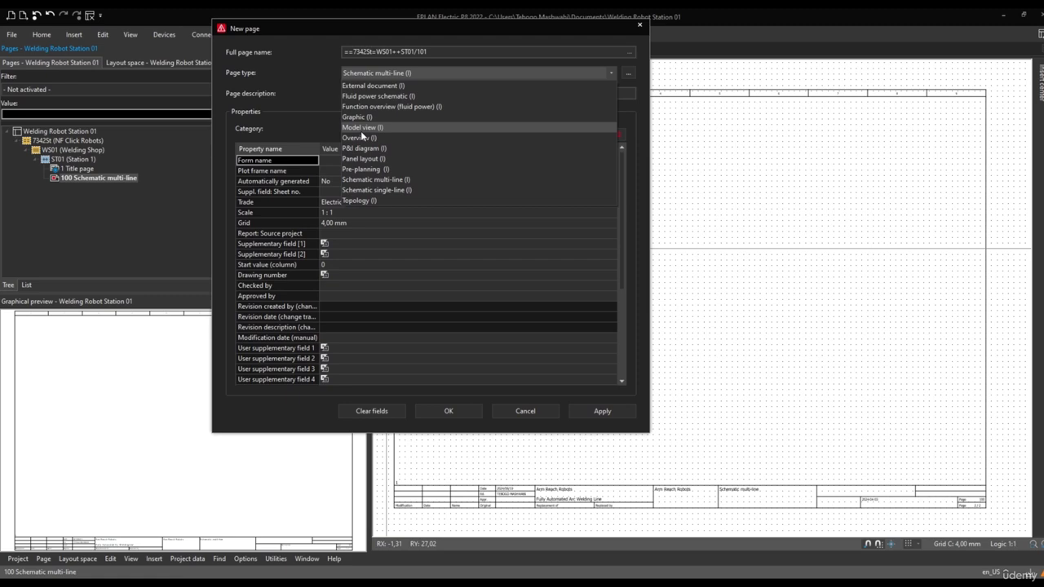
{"action": "left_click", "coordinate": [628, 73]}
{"action": "left_click", "coordinate": [628, 73]}
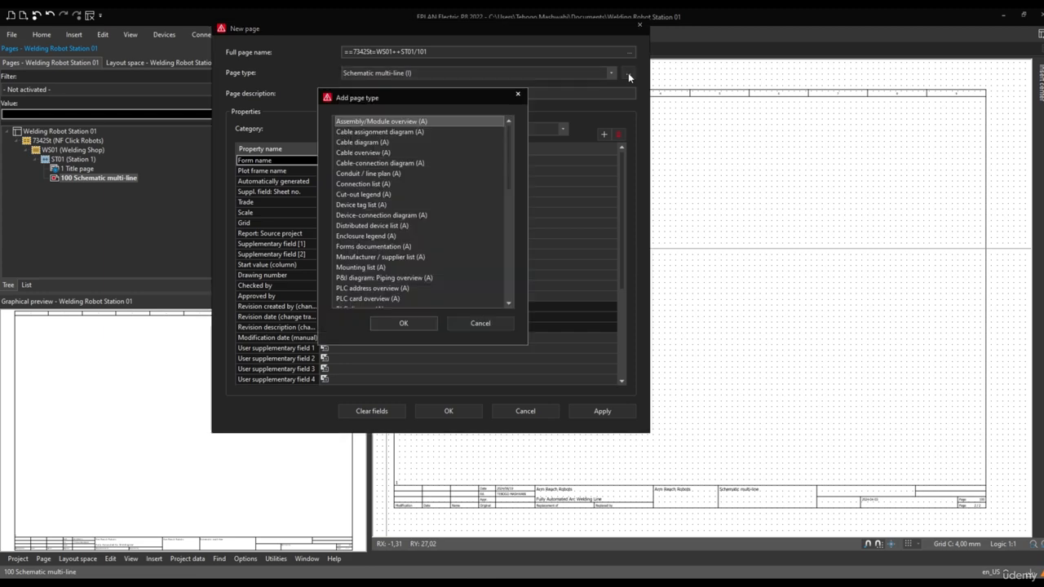
{"action": "scroll", "coordinate": [393, 224], "scroll_direction": "down", "scroll_amount": 5}
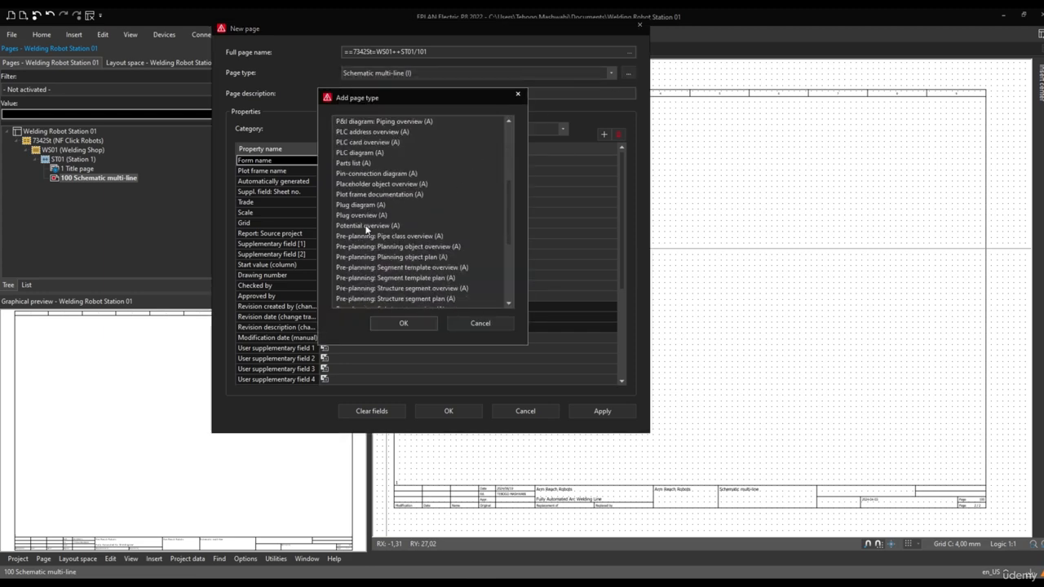
{"action": "scroll", "coordinate": [367, 230], "scroll_direction": "down", "scroll_amount": 5}
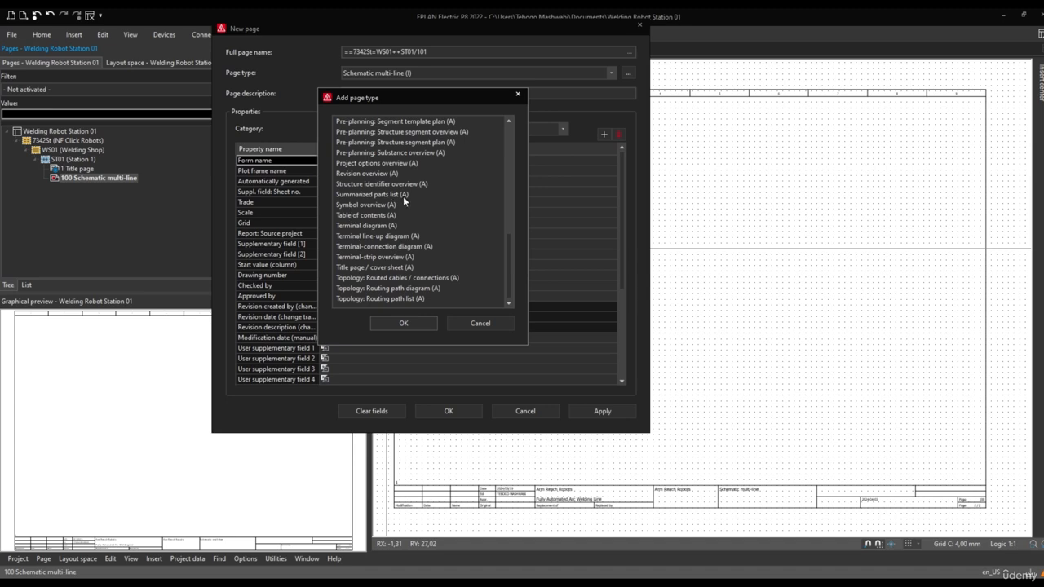
{"action": "scroll", "coordinate": [401, 253], "scroll_direction": "up", "scroll_amount": 4}
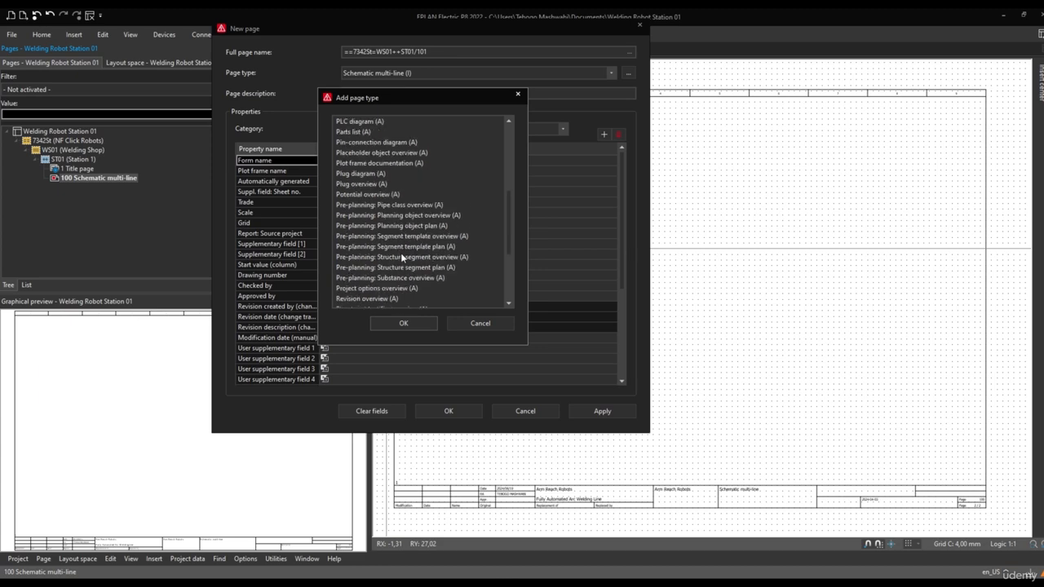
{"action": "left_click", "coordinate": [486, 323]}
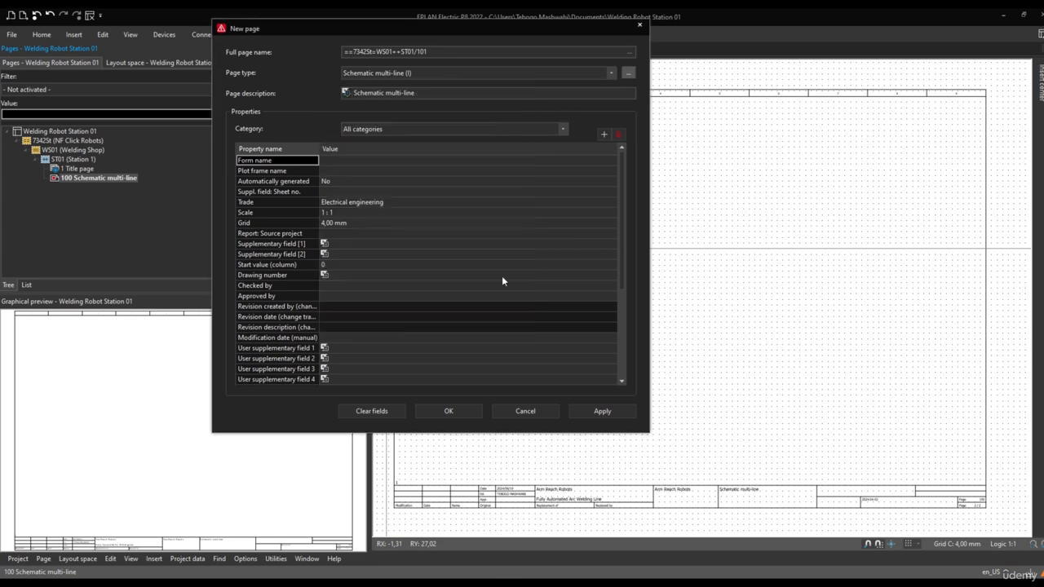
{"action": "left_click", "coordinate": [609, 72]}
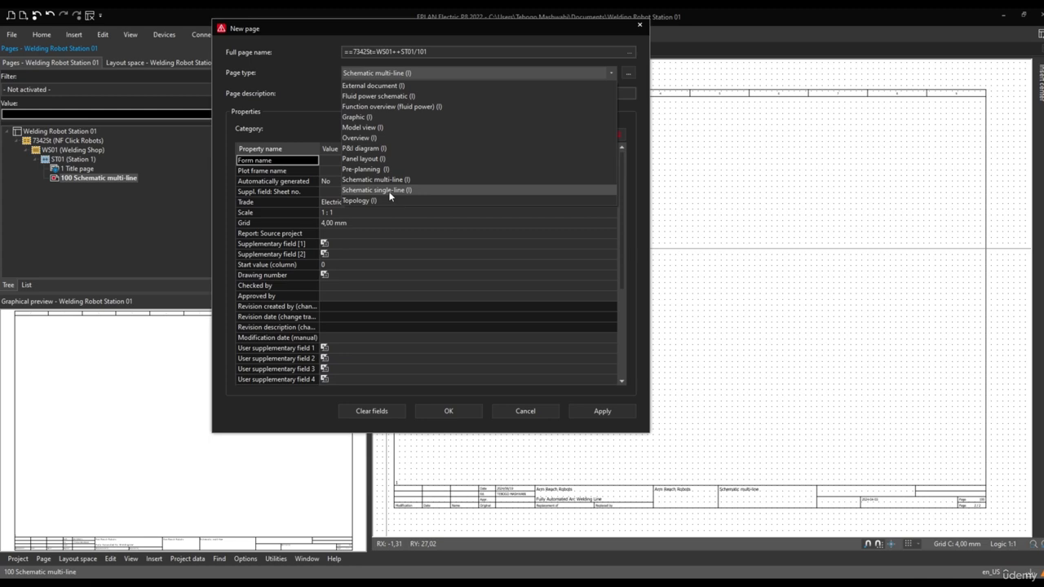
{"action": "left_click", "coordinate": [291, 115]}
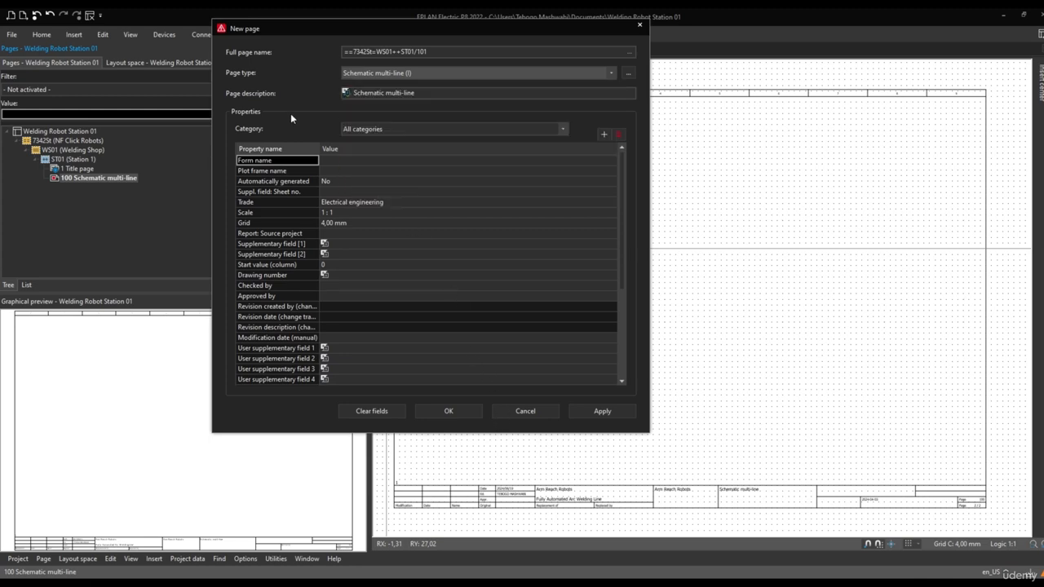
{"action": "left_click", "coordinate": [525, 411]}
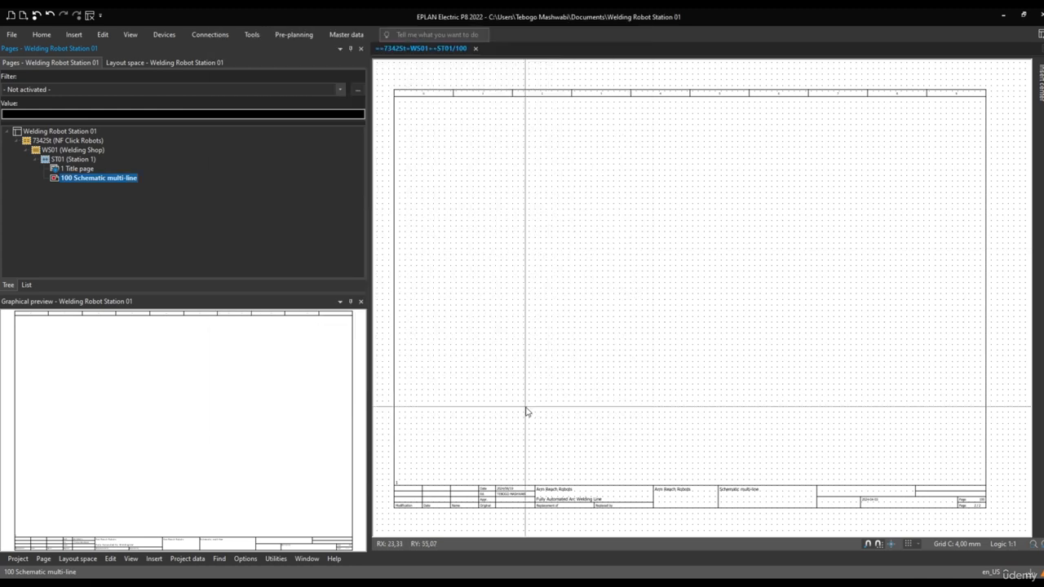
Check the page description in the properties of page 100 and leave them without changes
{"action": "right_click", "coordinate": [77, 178]}
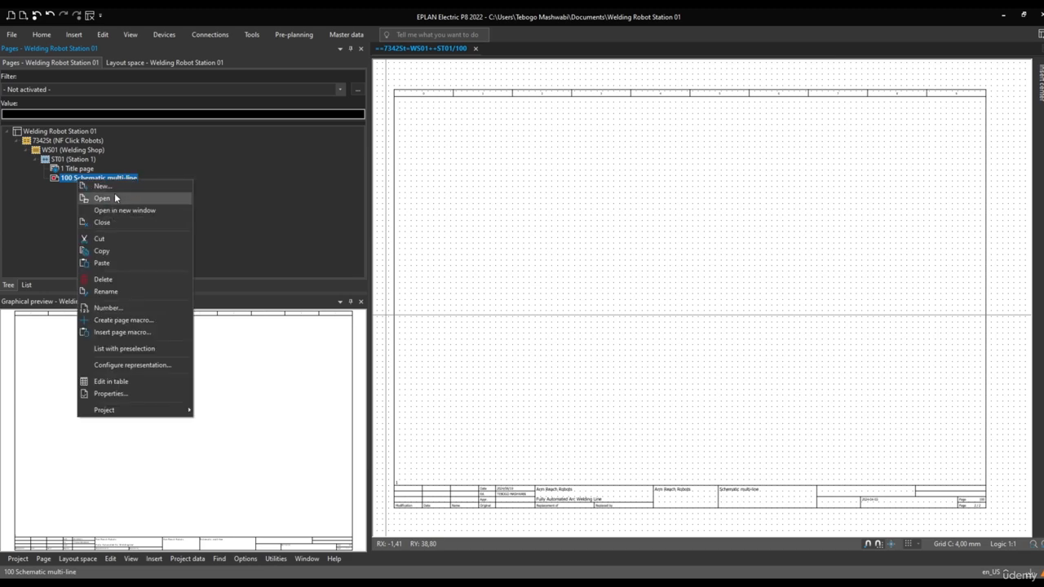
{"action": "left_click", "coordinate": [127, 394]}
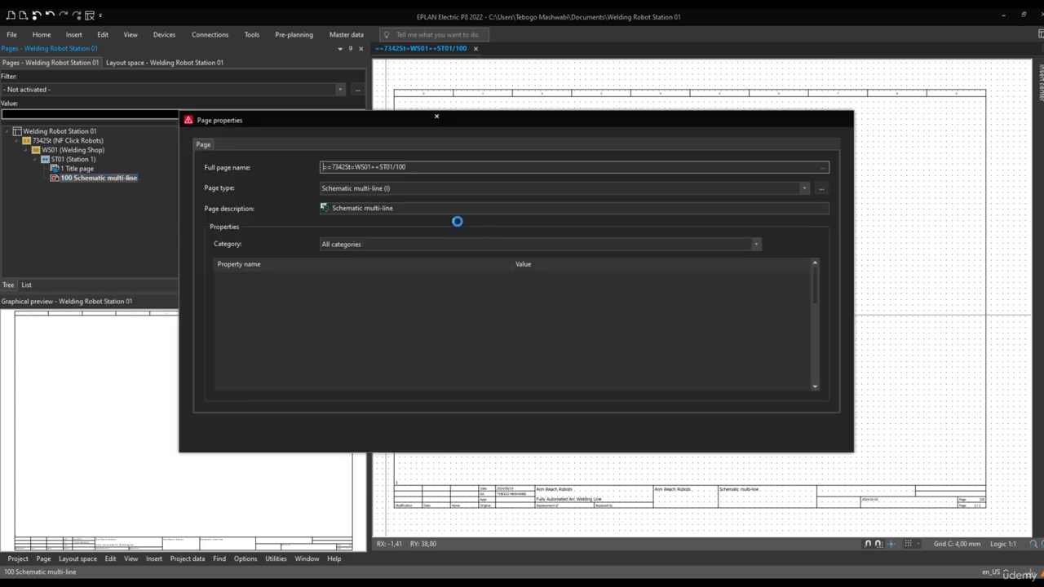
{"action": "left_click_drag", "start_coordinate": [393, 209], "coordinate": [254, 210]}
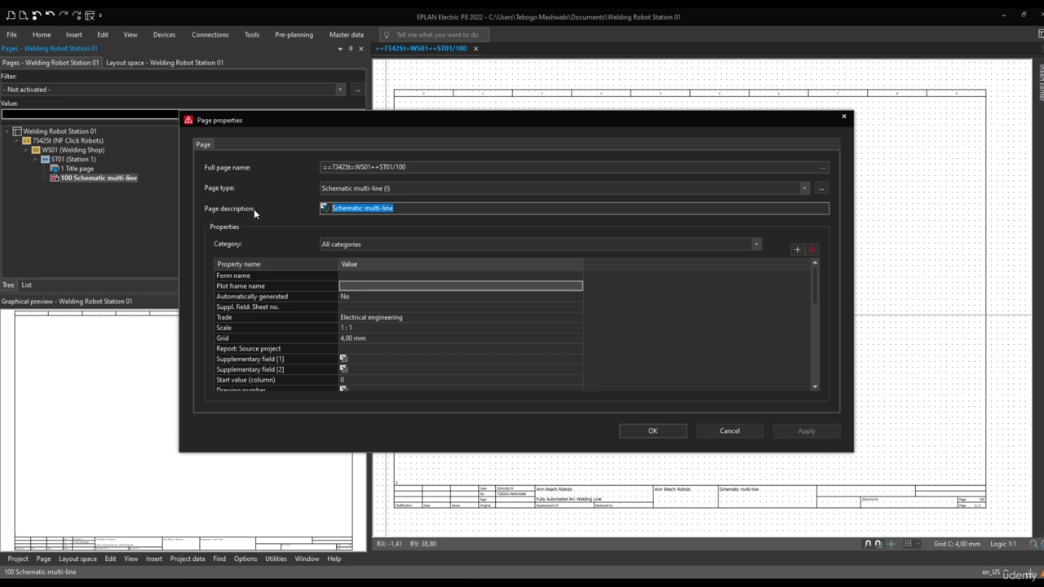
{"action": "left_click", "coordinate": [740, 435]}
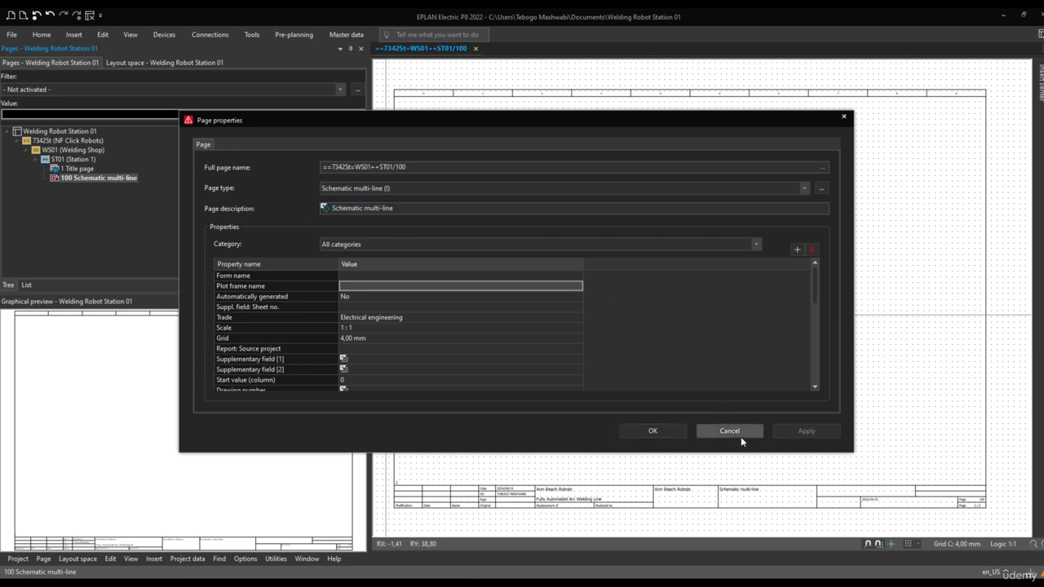
Examine the page description and page number fields in the title block of page 100
{"action": "scroll", "coordinate": [716, 517], "scroll_direction": "up", "scroll_amount": 3}
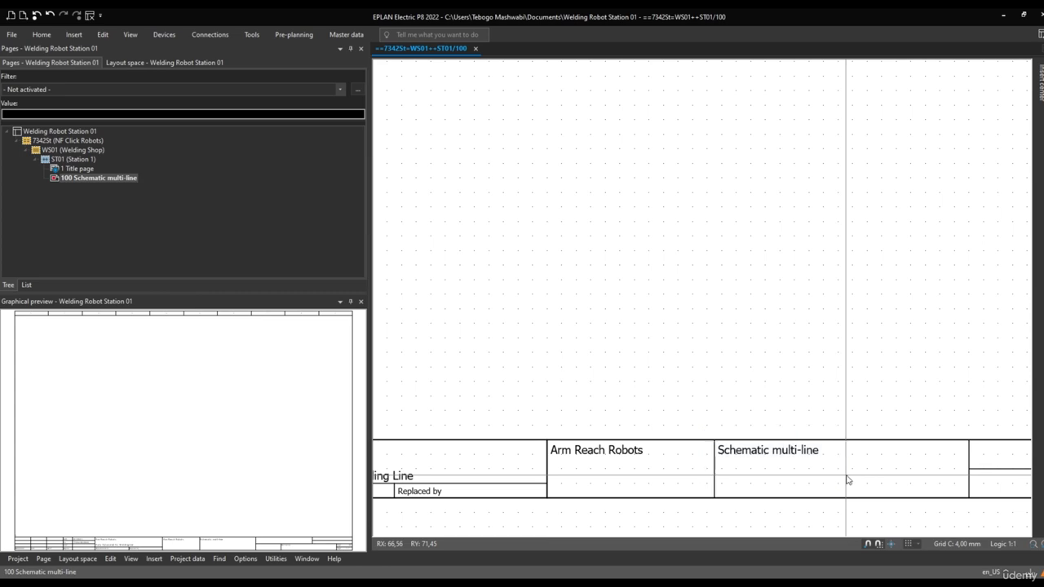
{"action": "left_click", "coordinate": [92, 177]}
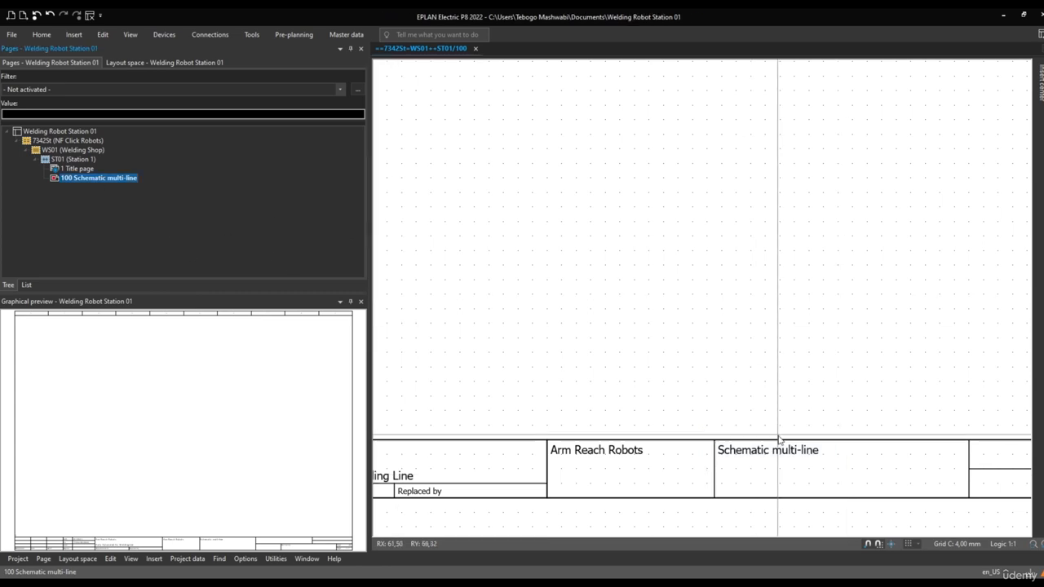
{"action": "left_click", "coordinate": [698, 422]}
{"action": "scroll", "coordinate": [855, 485], "scroll_direction": "down", "scroll_amount": 3}
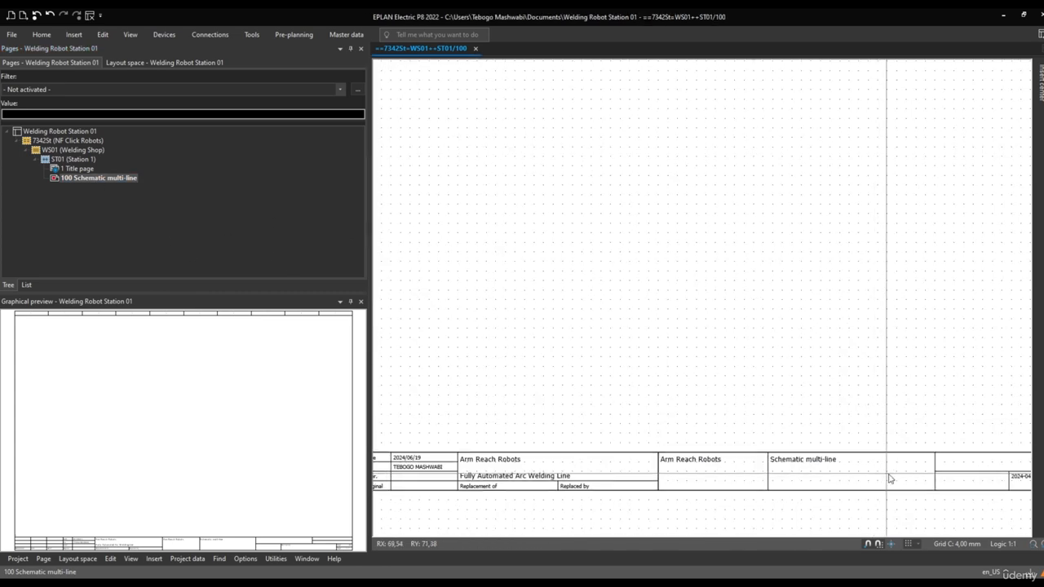
{"action": "middle_click_drag", "start_coordinate": [857, 474], "coordinate": [458, 467]}
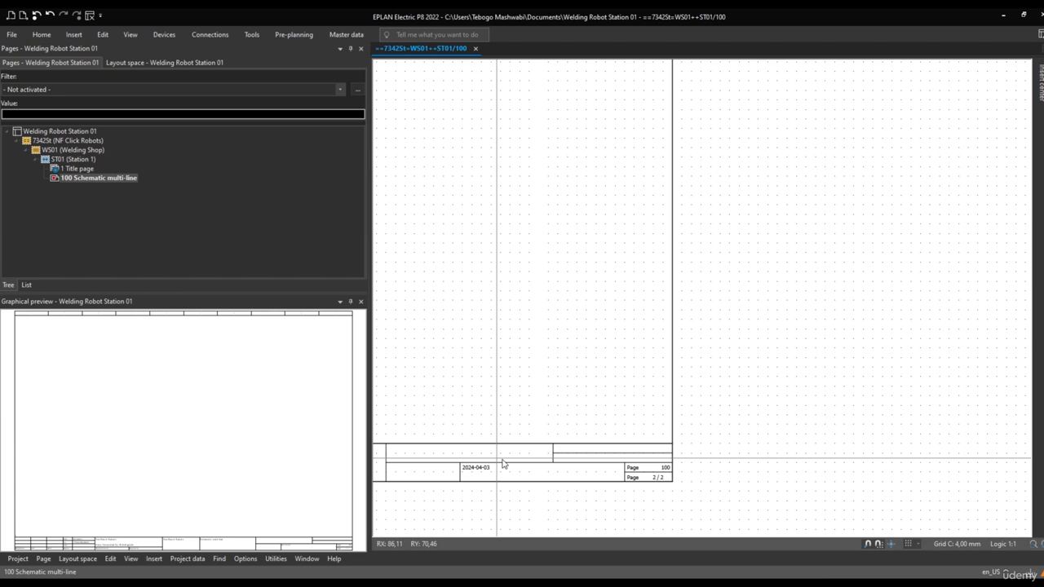
{"action": "scroll", "coordinate": [650, 475], "scroll_direction": "up", "scroll_amount": 3}
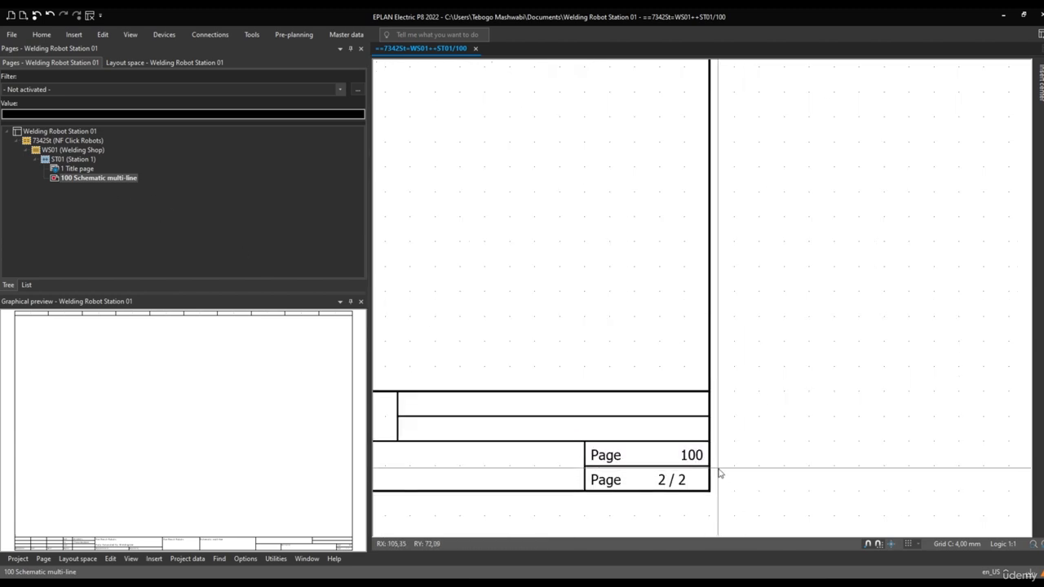
{"action": "left_click_drag", "start_coordinate": [718, 472], "coordinate": [544, 498]}
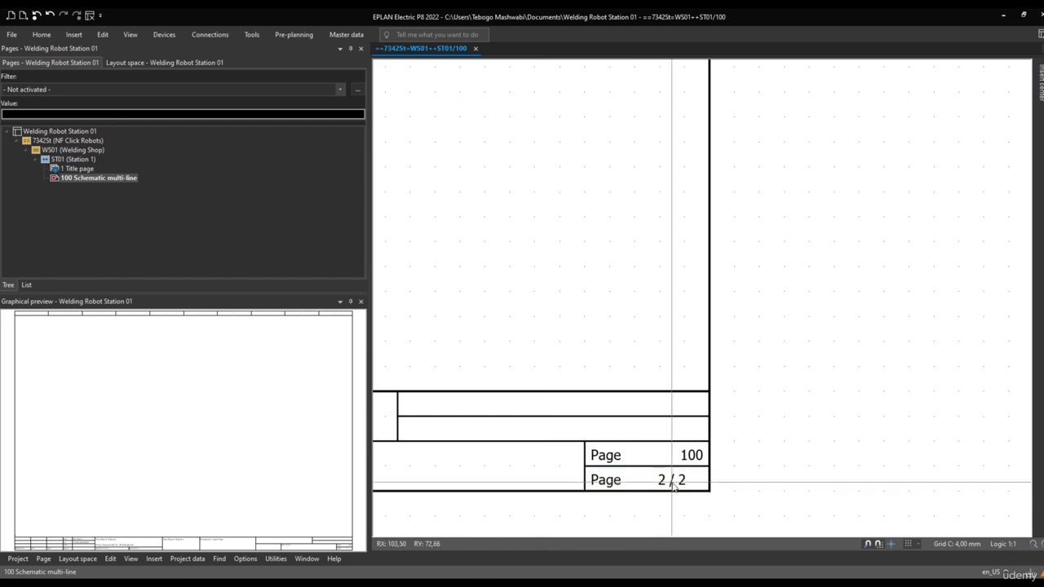
Display the title page and examine the page number fields and next-page reference at its title block
{"action": "left_click", "coordinate": [79, 169]}
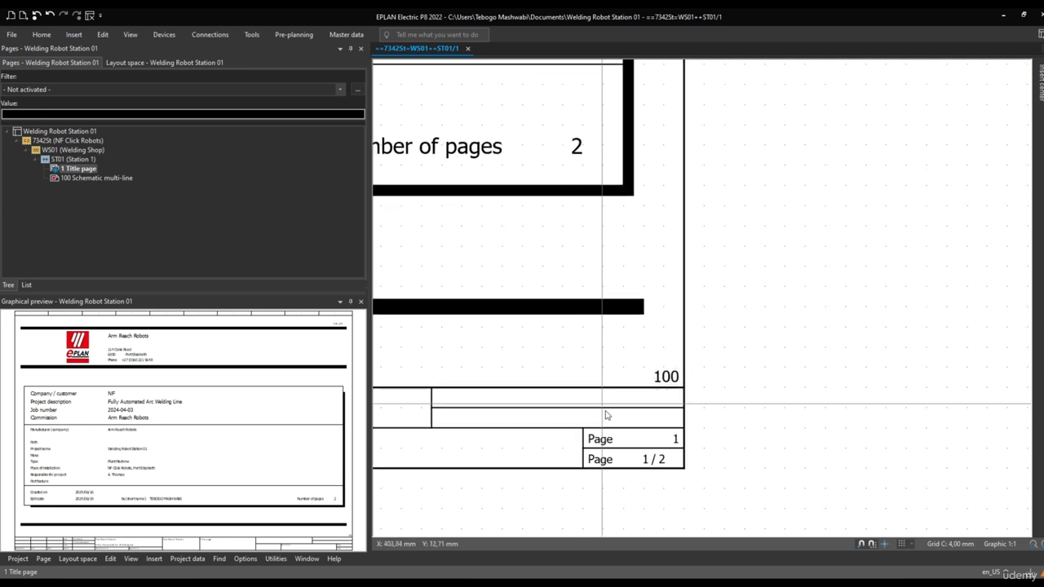
{"action": "scroll", "coordinate": [654, 442], "scroll_direction": "up", "scroll_amount": 1}
{"action": "left_click_drag", "start_coordinate": [701, 419], "coordinate": [536, 448]}
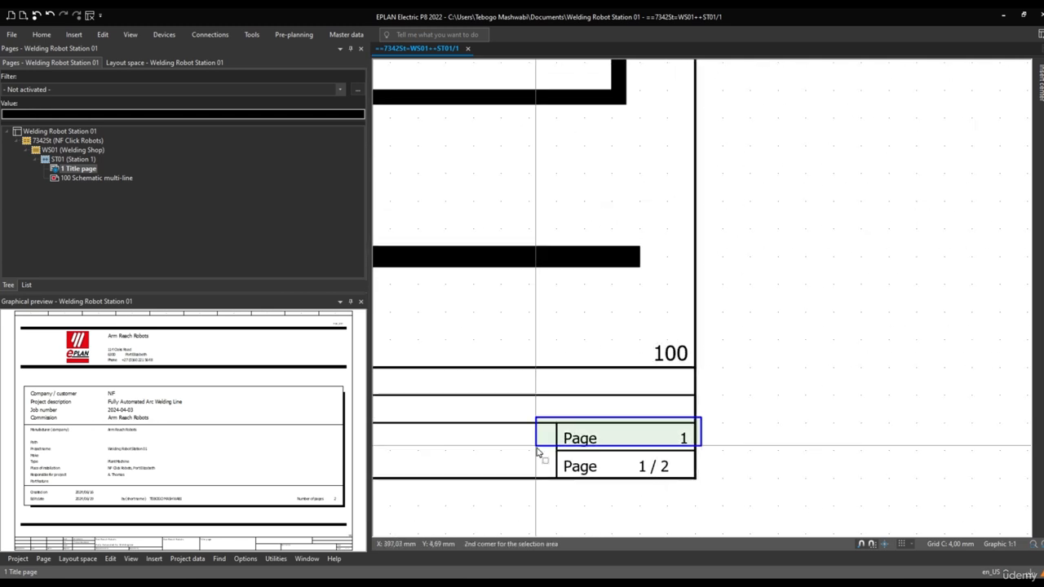
{"action": "left_click_drag", "start_coordinate": [679, 459], "coordinate": [557, 488]}
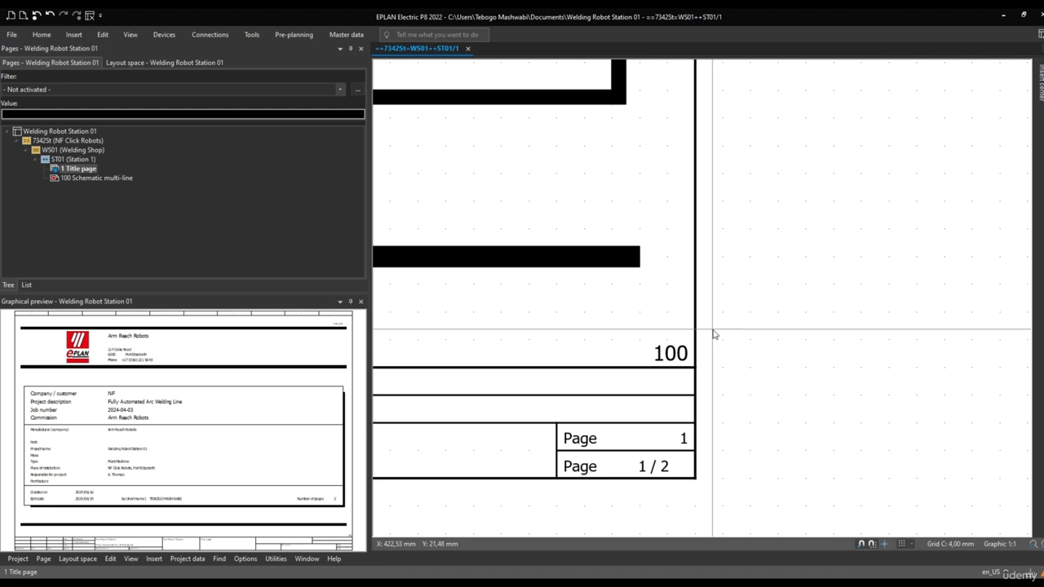
{"action": "left_click_drag", "start_coordinate": [713, 331], "coordinate": [618, 382]}
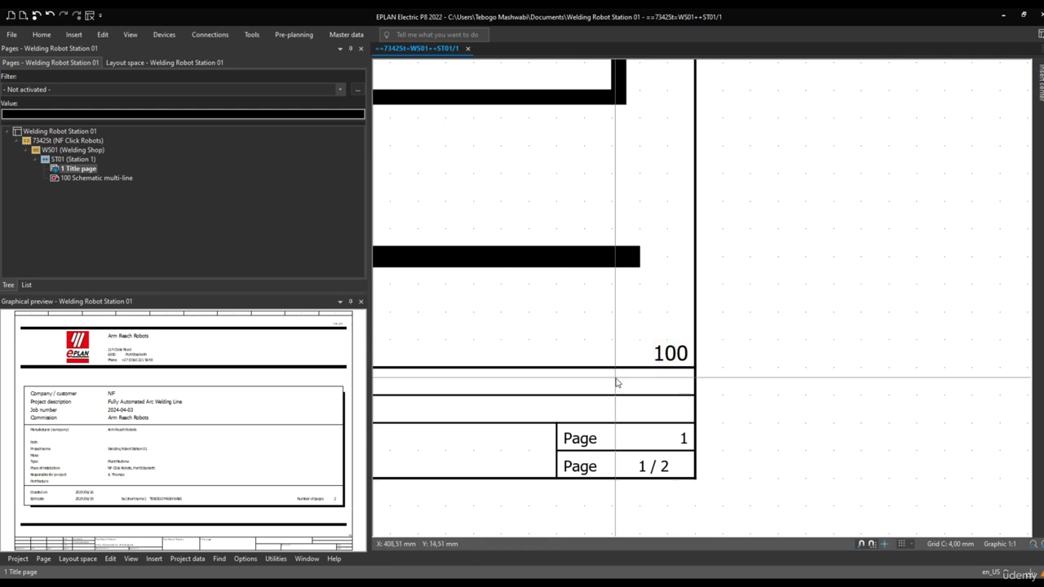
Examine the title page's number of pages entry and the page description in its title block
{"action": "scroll", "coordinate": [618, 381], "scroll_direction": "down", "scroll_amount": 5}
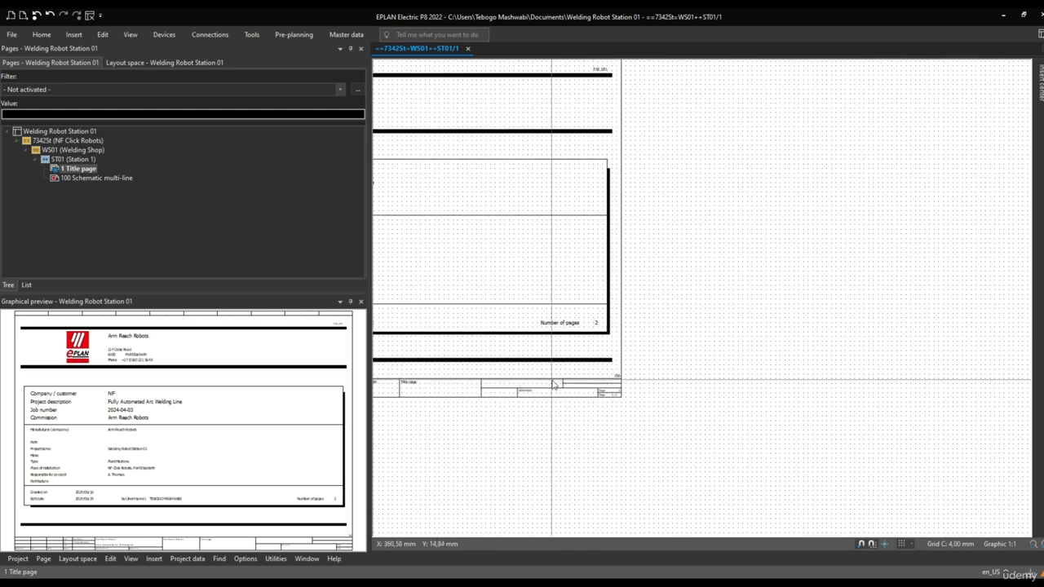
{"action": "middle_click_drag", "start_coordinate": [552, 381], "coordinate": [715, 393]}
{"action": "scroll", "coordinate": [683, 365], "scroll_direction": "up", "scroll_amount": 2}
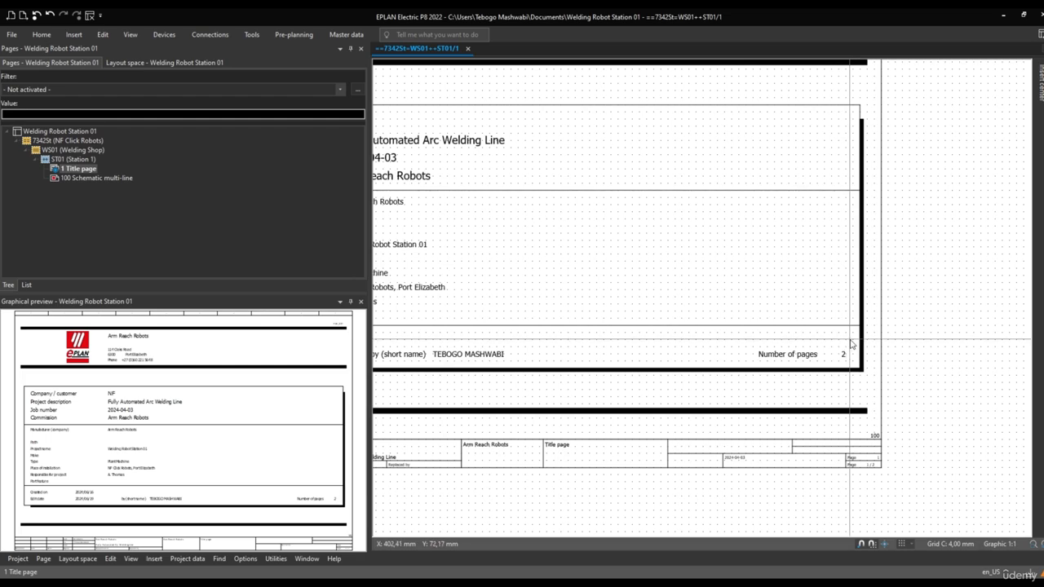
{"action": "left_click_drag", "start_coordinate": [851, 343], "coordinate": [750, 369]}
{"action": "scroll", "coordinate": [571, 388], "scroll_direction": "down", "scroll_amount": 2}
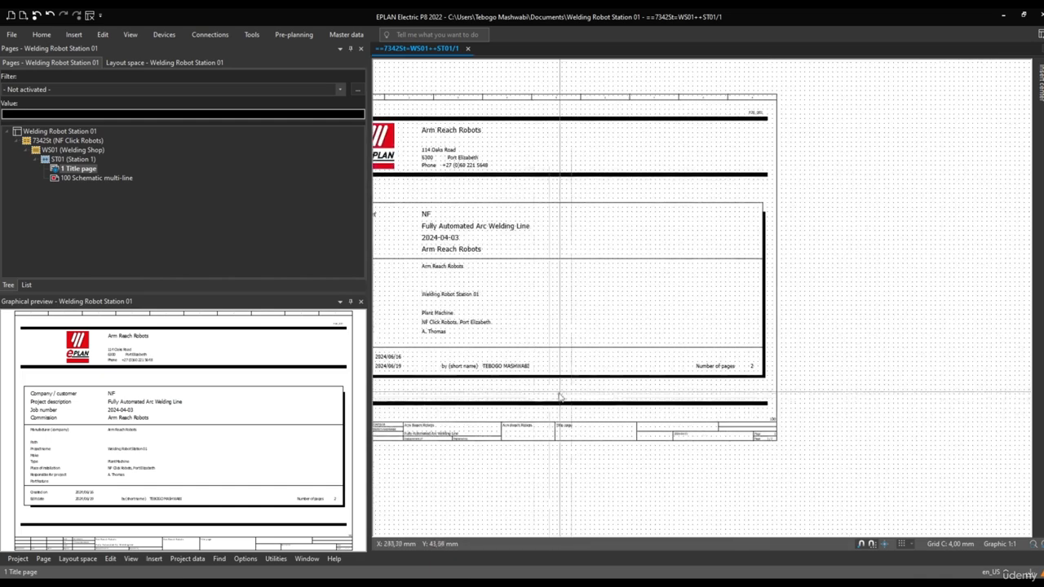
{"action": "scroll", "coordinate": [570, 421], "scroll_direction": "up", "scroll_amount": 5}
{"action": "left_click_drag", "start_coordinate": [602, 410], "coordinate": [532, 463]}
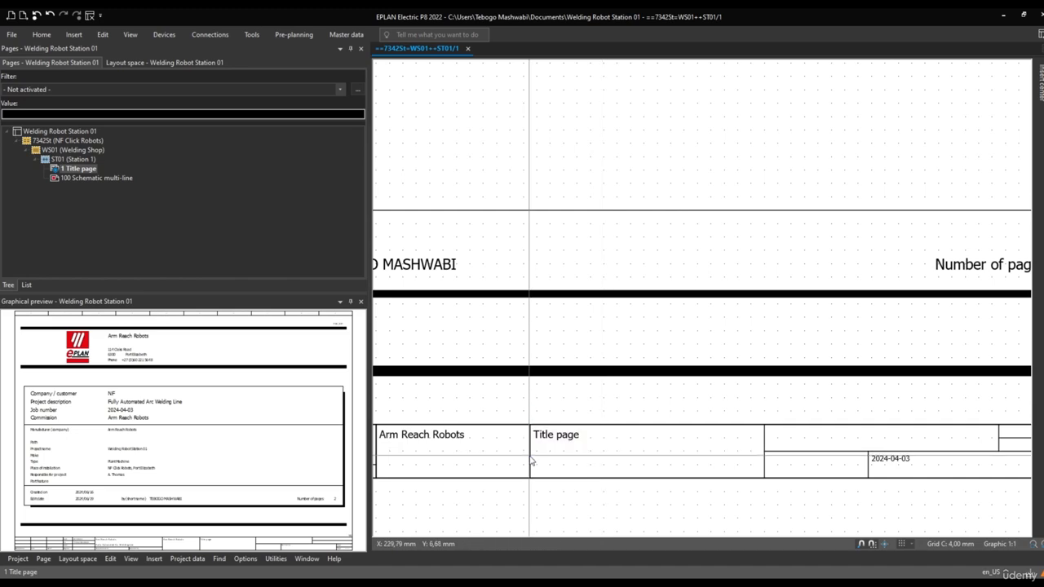
{"action": "scroll", "coordinate": [531, 463], "scroll_direction": "down", "scroll_amount": 2}
Change the title page's page description to Cover Sheet and check the description in its title block
{"action": "right_click", "coordinate": [70, 169]}
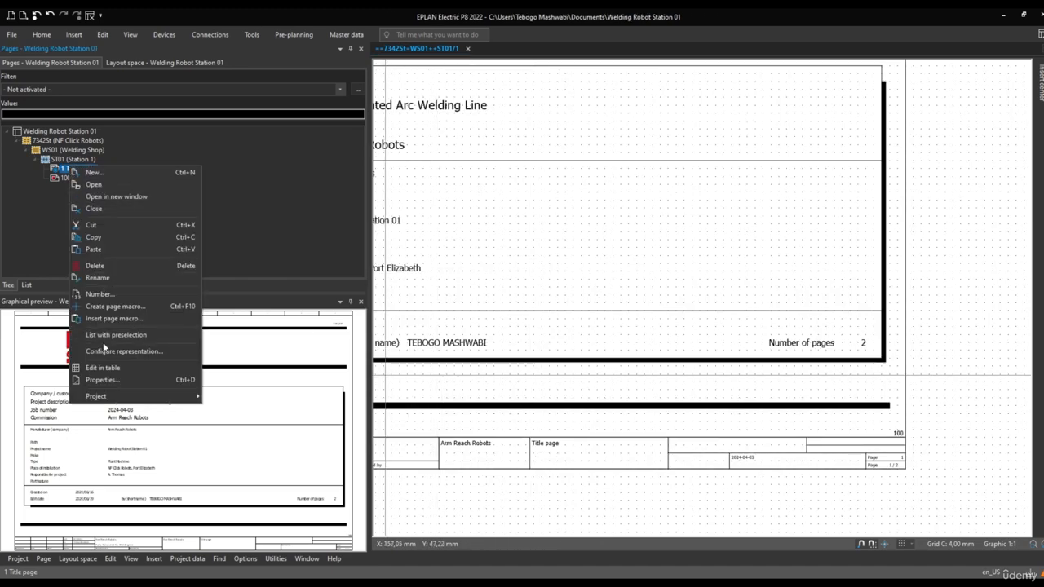
{"action": "left_click", "coordinate": [102, 379]}
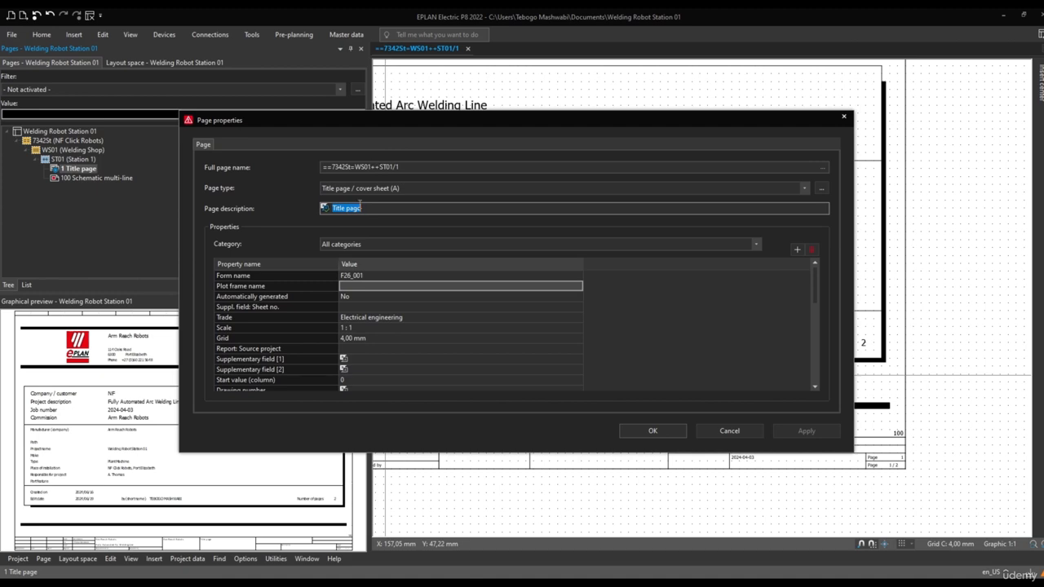
{"action": "type", "text": "Cover Sheet"}
{"action": "key", "text": "Return"}
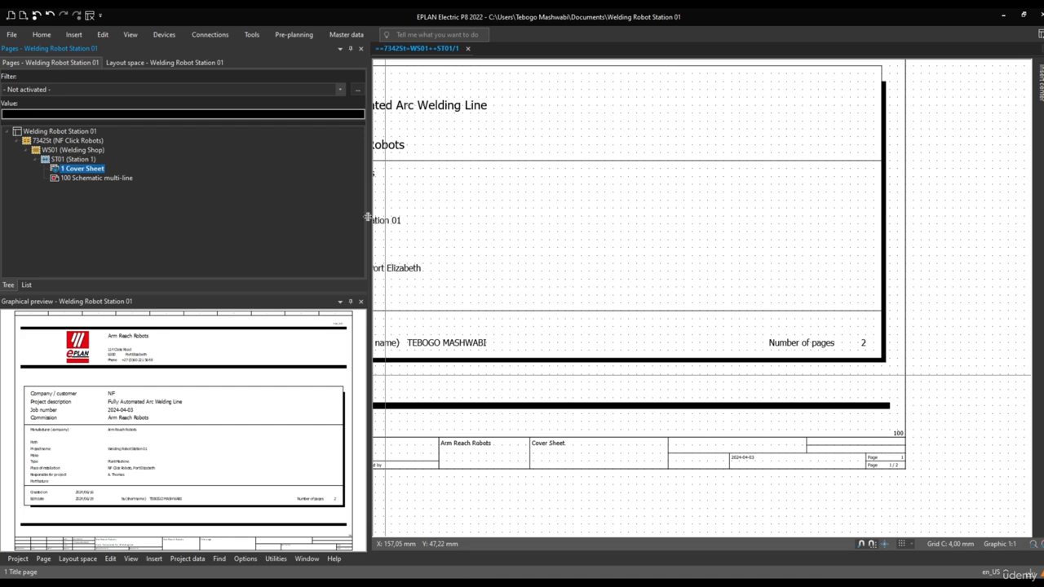
{"action": "scroll", "coordinate": [570, 471], "scroll_direction": "up", "scroll_amount": 2}
{"action": "left_click_drag", "start_coordinate": [575, 401], "coordinate": [492, 460]}
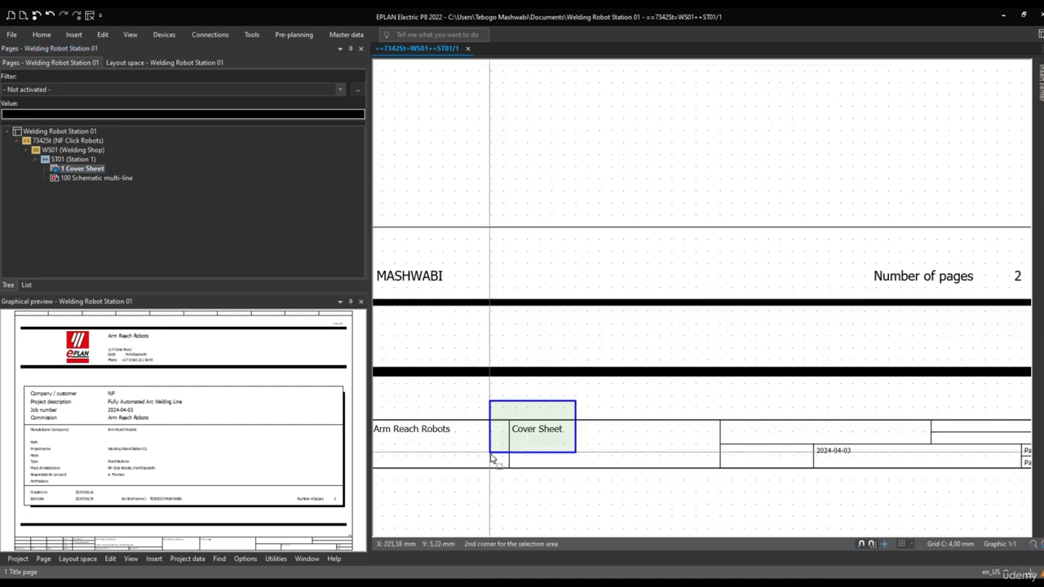
{"action": "scroll", "coordinate": [506, 457], "scroll_direction": "down", "scroll_amount": 2}
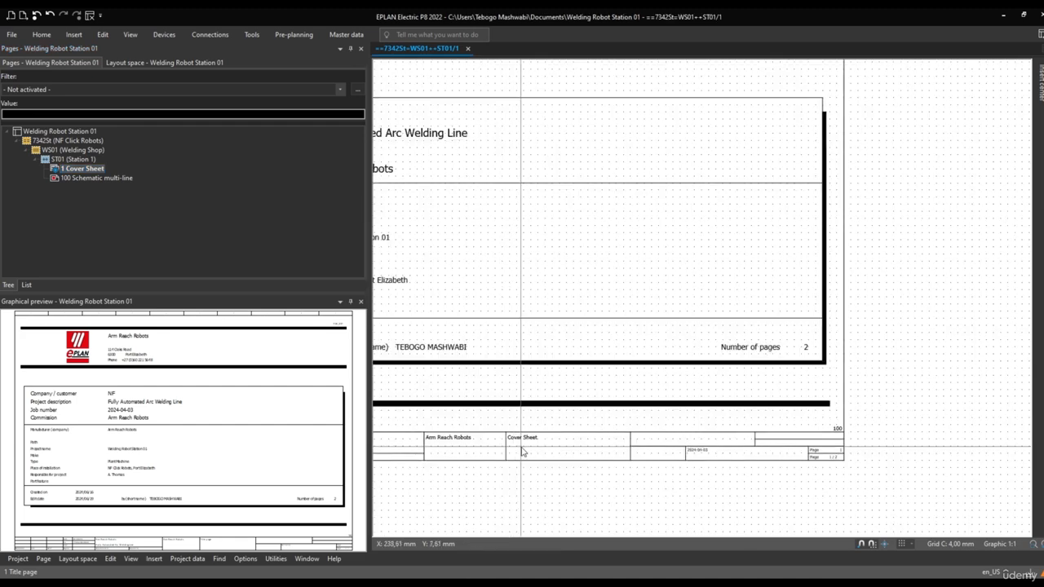
Create a new multi-line schematic page numbered 200 under Station 1, keeping the default page description
{"action": "left_click", "coordinate": [80, 177]}
{"action": "key", "text": "ctrl+n"}
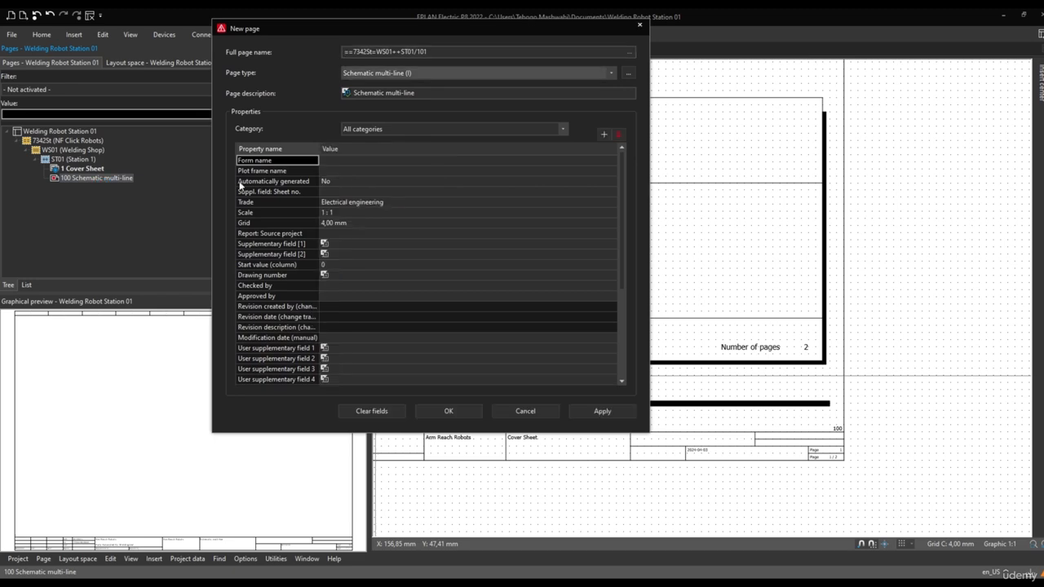
{"action": "double_click", "coordinate": [425, 51]}
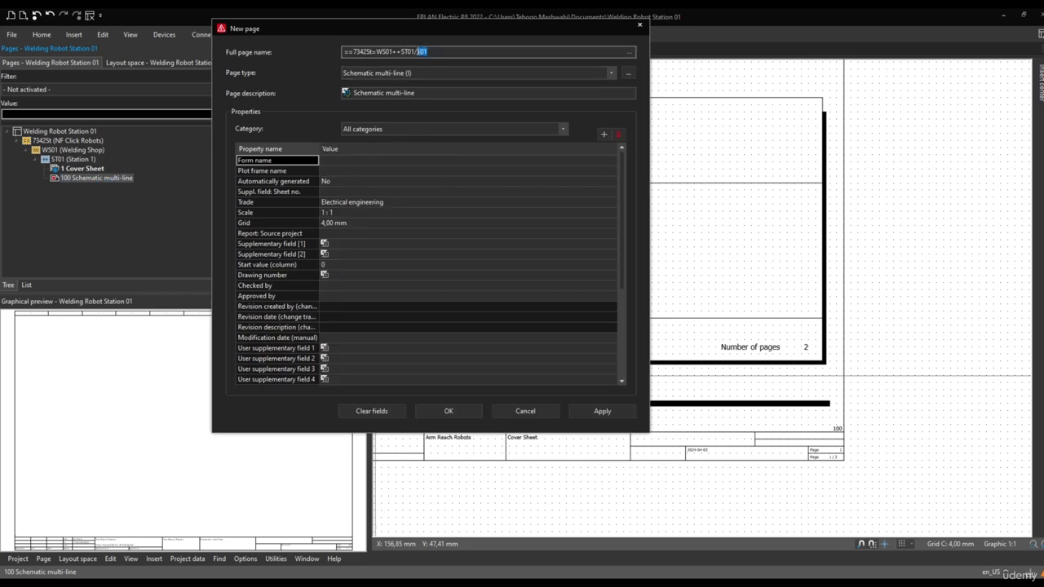
{"action": "type", "text": "200"}
{"action": "left_click", "coordinate": [446, 412]}
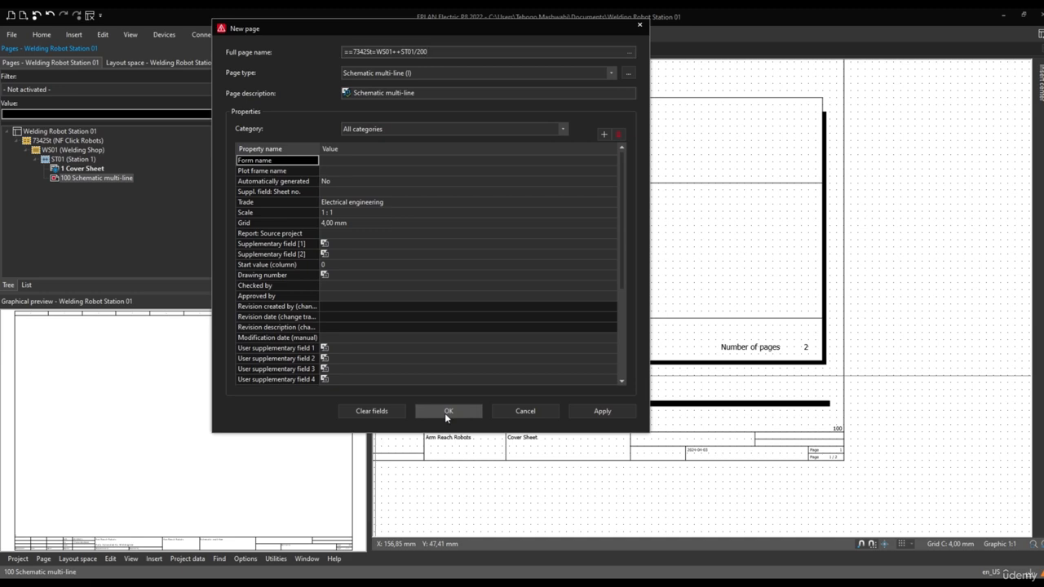
Display the cover sheet and examine its number of pages entry and the page number fields in its title block
{"action": "double_click", "coordinate": [80, 169]}
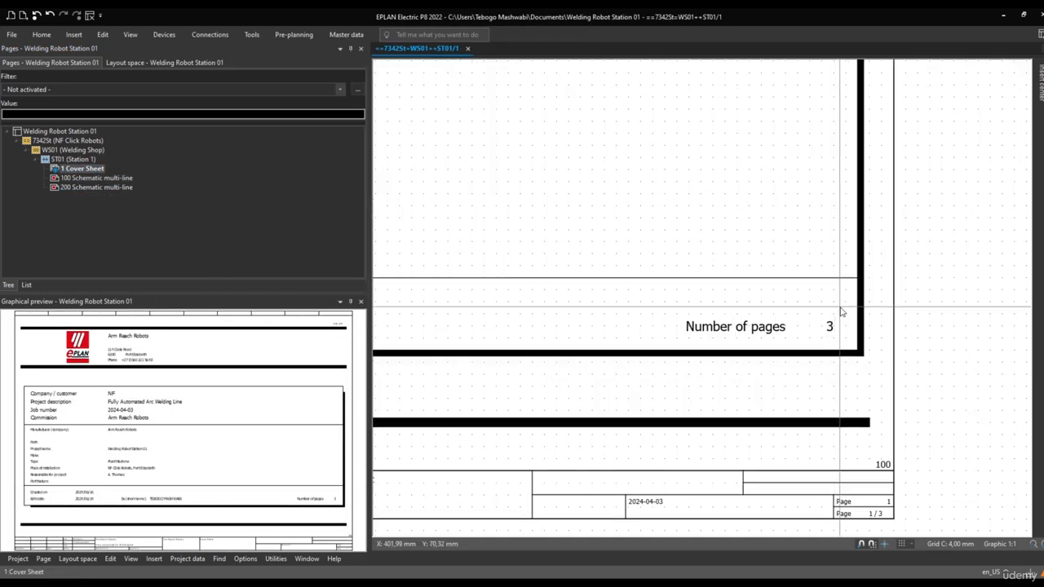
{"action": "left_click_drag", "start_coordinate": [841, 312], "coordinate": [639, 349]}
{"action": "left_click", "coordinate": [75, 171]}
{"action": "left_click", "coordinate": [73, 186]}
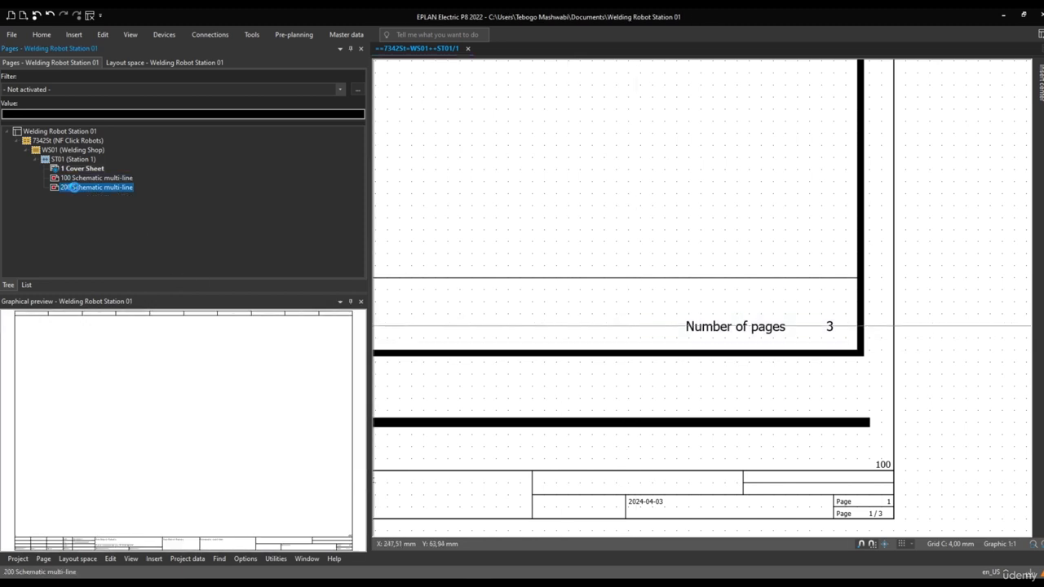
{"action": "mouse_move", "coordinate": [841, 311]}
{"action": "left_mouse_down"}
{"action": "mouse_move", "coordinate": [813, 327]}
{"action": "mouse_move", "coordinate": [657, 346]}
{"action": "left_mouse_up"}
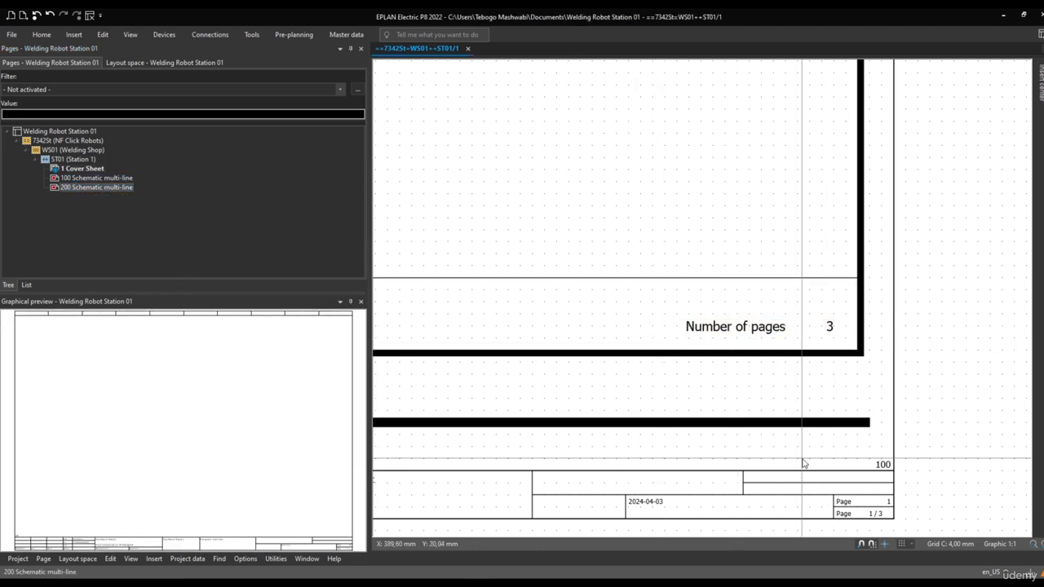
{"action": "scroll", "coordinate": [815, 466], "scroll_direction": "up", "scroll_amount": 3}
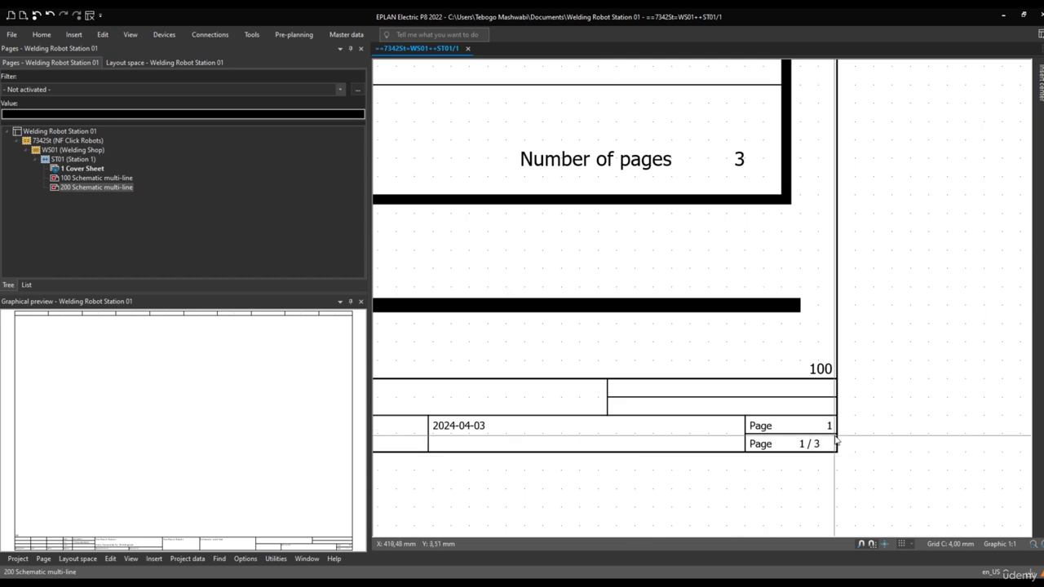
{"action": "left_click_drag", "start_coordinate": [836, 440], "coordinate": [727, 462]}
Display page 100 and examine the next-page reference and page number fields at its title block
{"action": "left_click", "coordinate": [91, 179]}
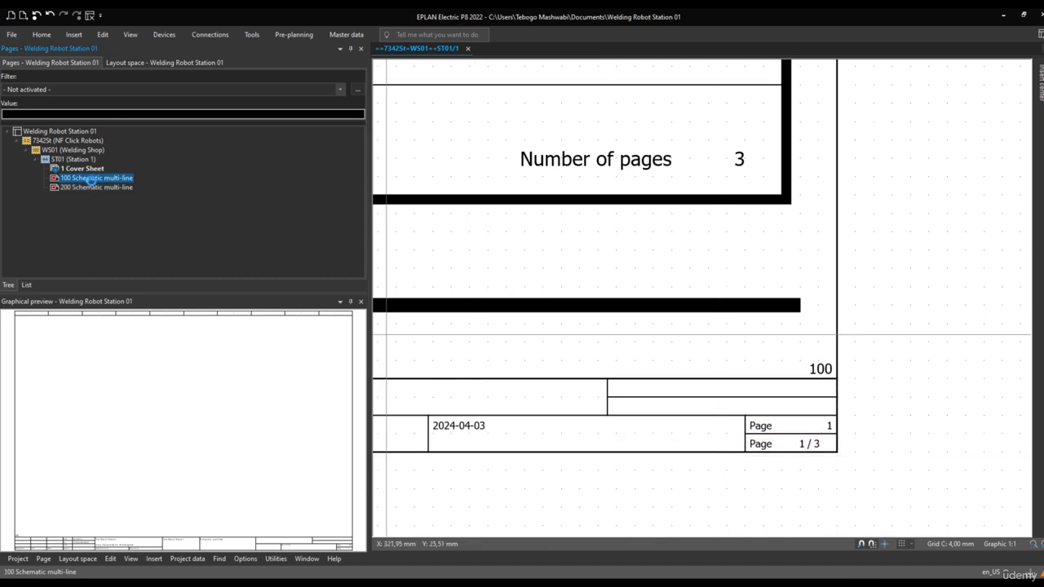
{"action": "double_click", "coordinate": [91, 178]}
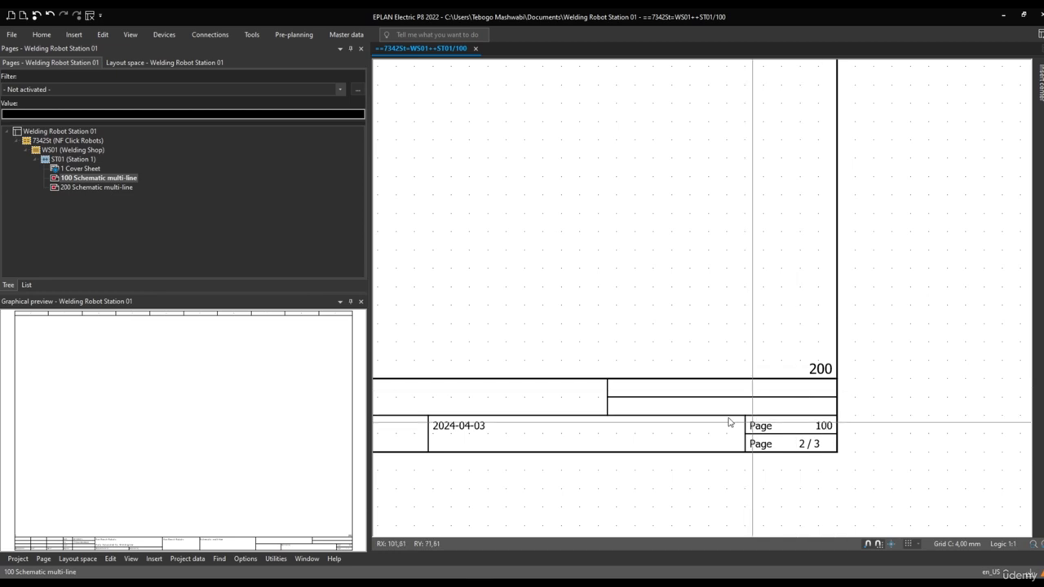
{"action": "left_click", "coordinate": [83, 187]}
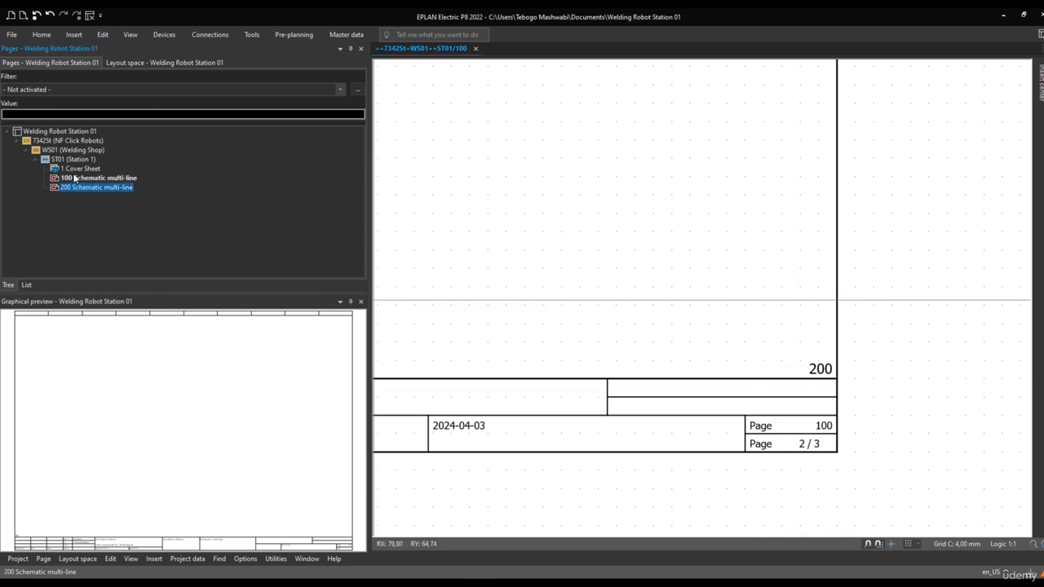
Number the cover sheet and both schematic pages with starting number 1000 and increment 20, and bring up the preview of the result
{"action": "left_click", "coordinate": [75, 169]}
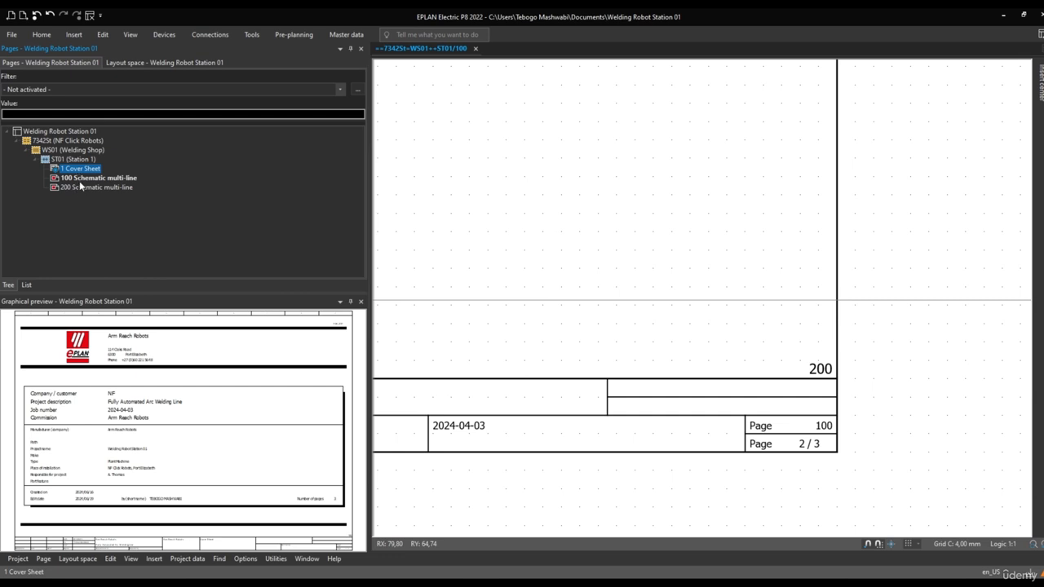
{"action": "left_click", "coordinate": [81, 187], "text": "shift"}
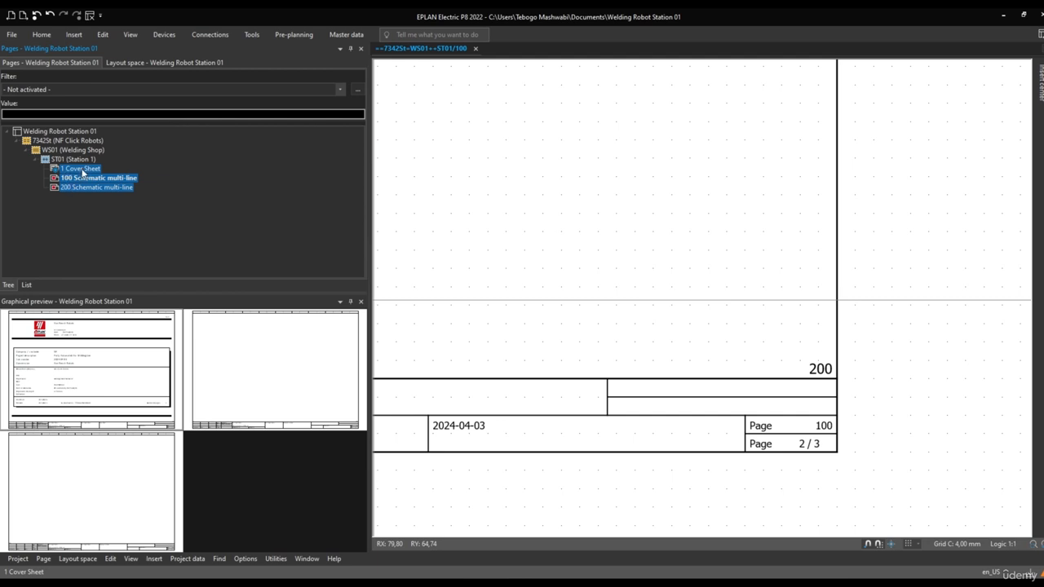
{"action": "right_click", "coordinate": [82, 173]}
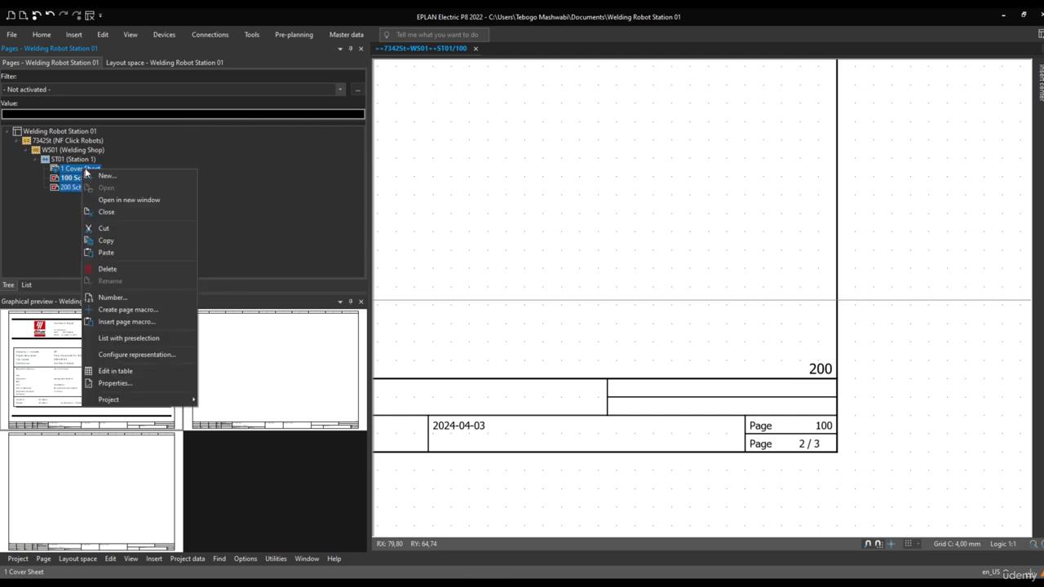
{"action": "left_click", "coordinate": [112, 298]}
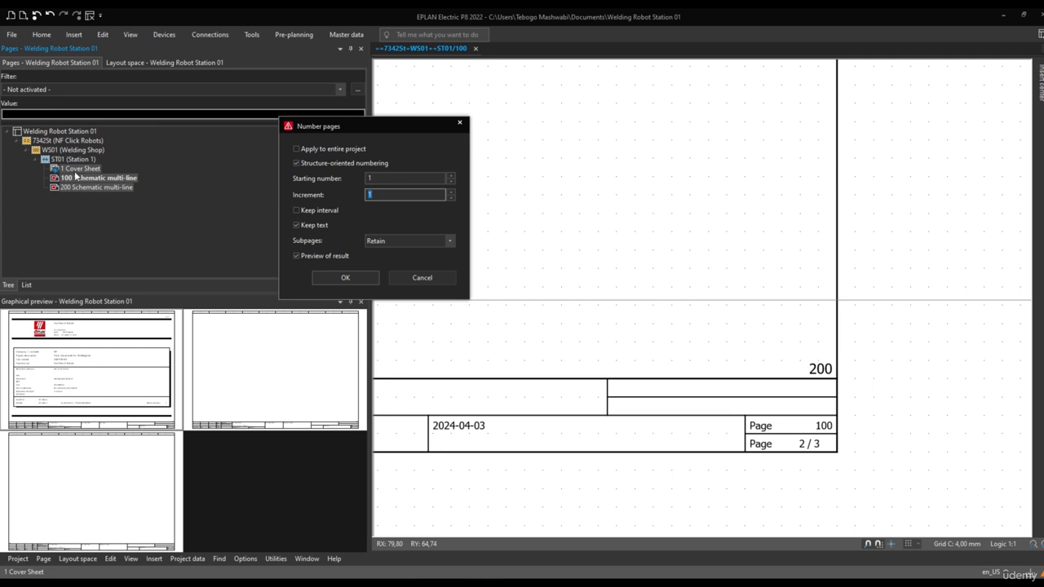
{"action": "left_click", "coordinate": [380, 178]}
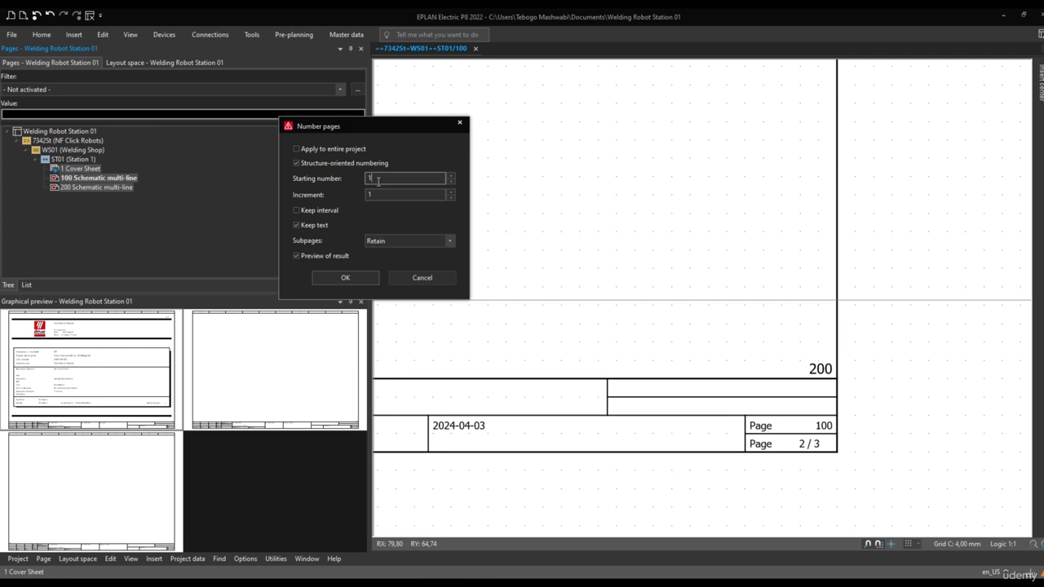
{"action": "type", "text": "1000"}
{"action": "left_click", "coordinate": [366, 195]}
{"action": "type", "text": "20"}
{"action": "left_click", "coordinate": [346, 280]}
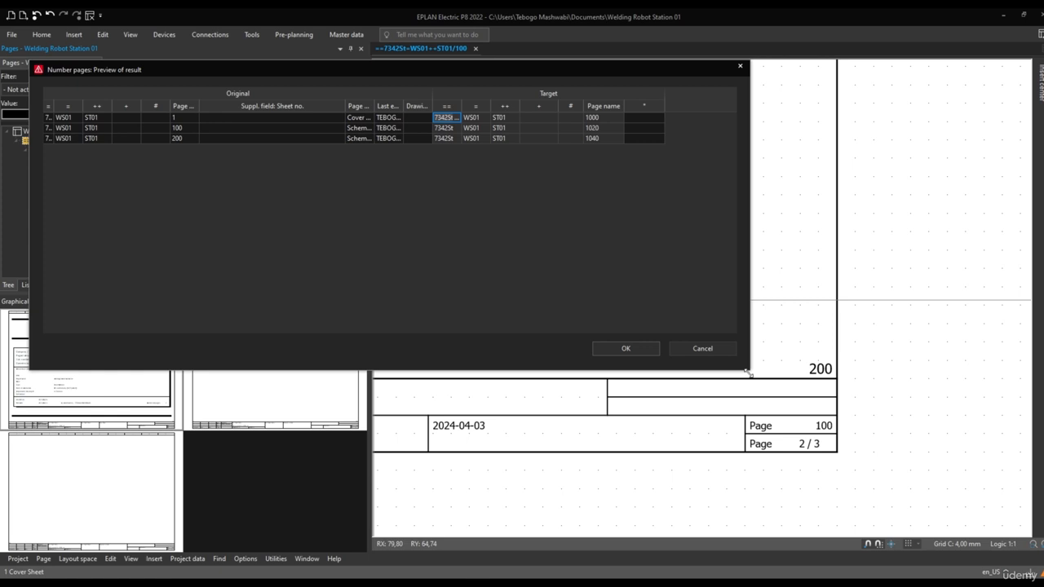
Set the target installation site of the cover sheet and page 100 to ST06 (Station 6) in the numbering preview
{"action": "left_click_drag", "start_coordinate": [749, 371], "coordinate": [797, 399]}
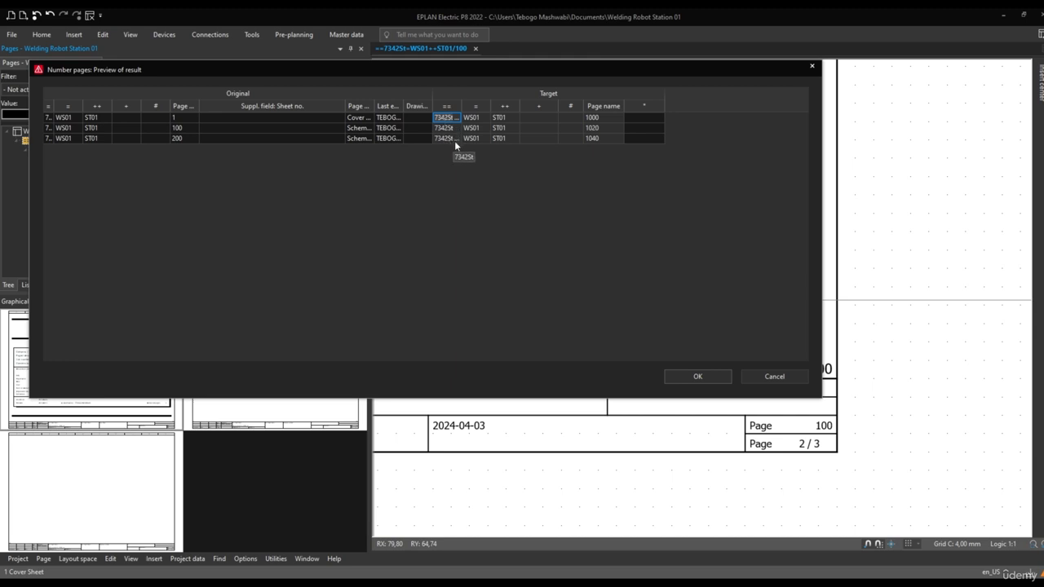
{"action": "double_click", "coordinate": [514, 120]}
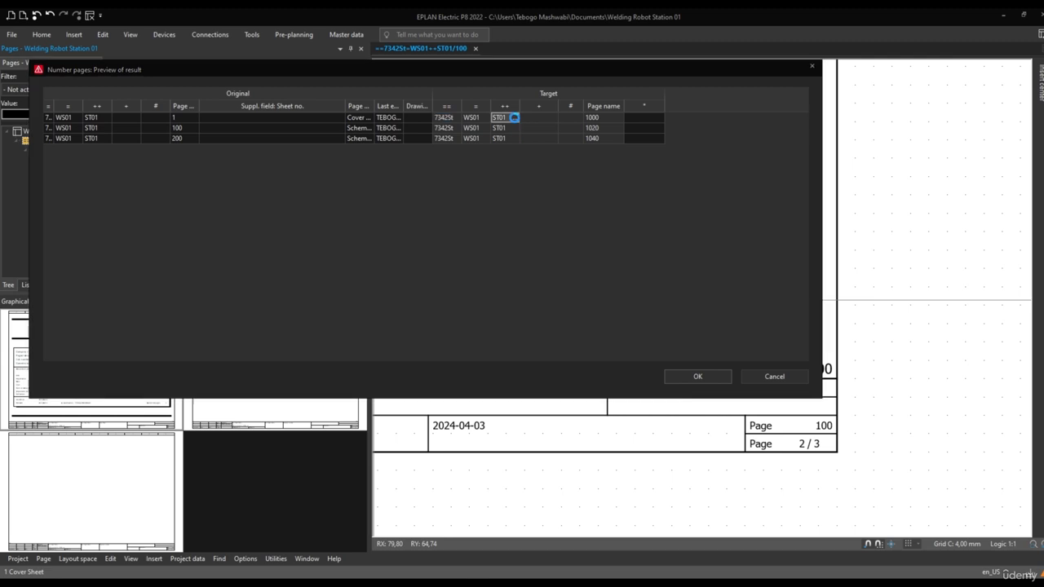
{"action": "left_click", "coordinate": [318, 227]}
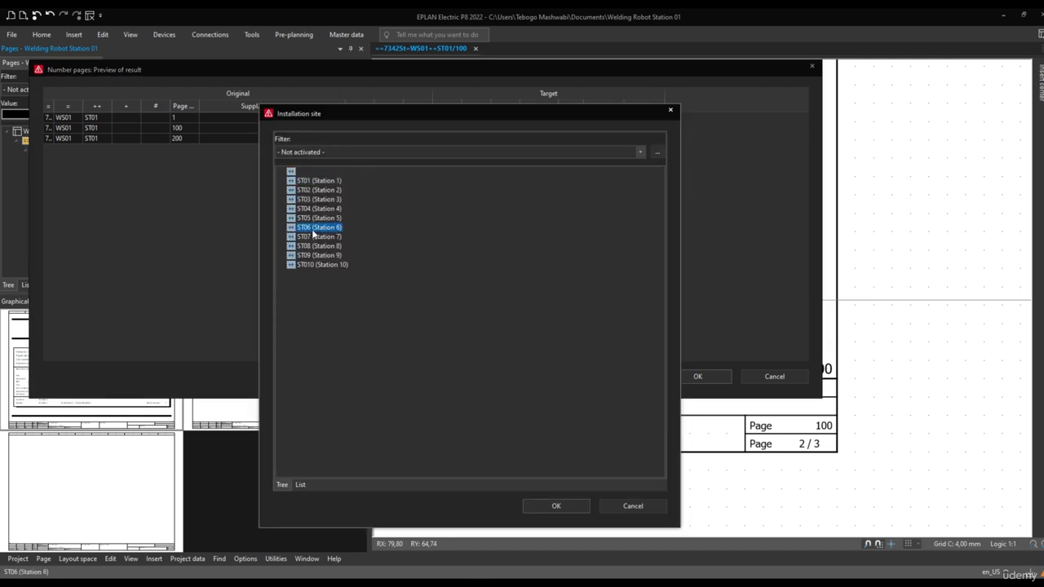
{"action": "left_click", "coordinate": [556, 505]}
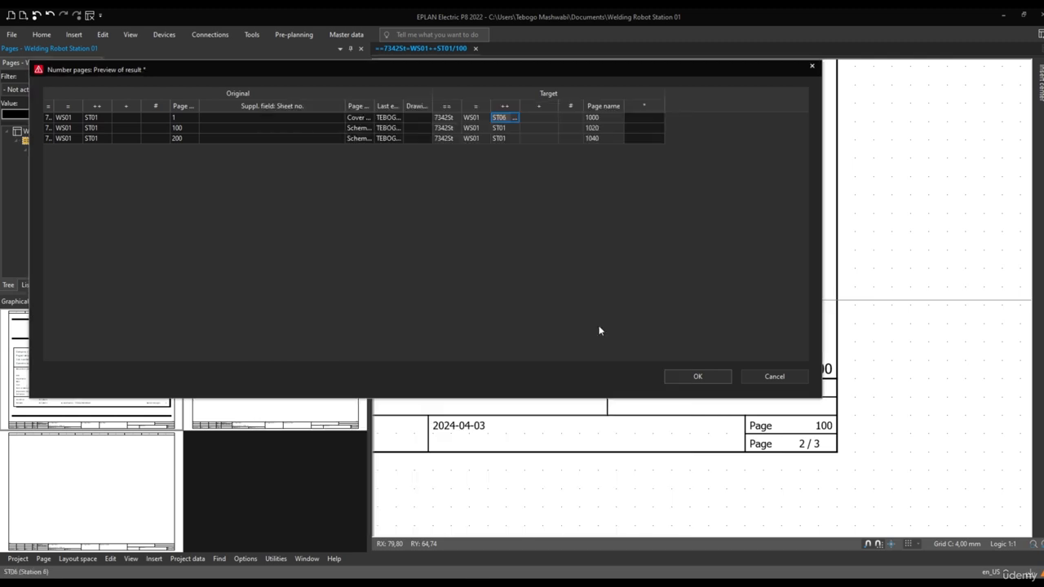
{"action": "left_click", "coordinate": [500, 130]}
{"action": "left_click", "coordinate": [514, 131]}
{"action": "left_click", "coordinate": [318, 228]}
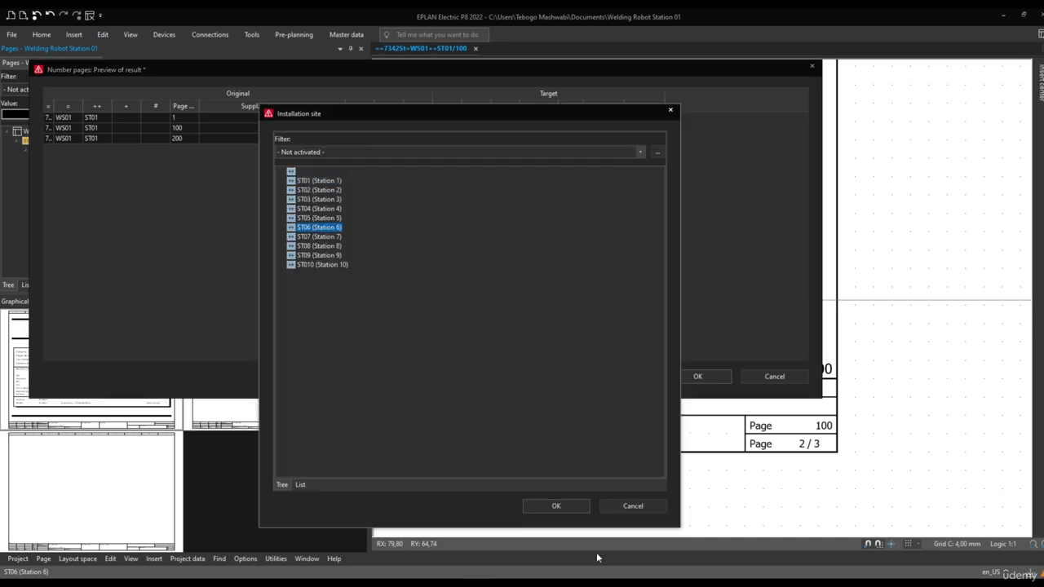
{"action": "left_click", "coordinate": [556, 505]}
Copy the target installation site ST06 from page 100's row and paste it into page 200's row
{"action": "left_click", "coordinate": [500, 138]}
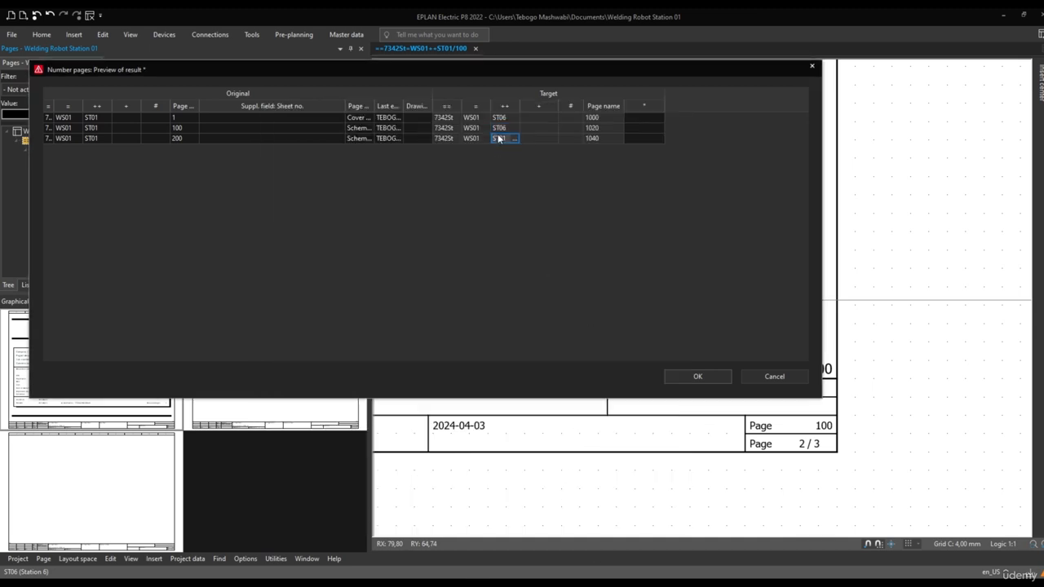
{"action": "left_click", "coordinate": [499, 129]}
{"action": "double_click", "coordinate": [499, 128]}
{"action": "key", "text": "ctrl+c"}
{"action": "right_click", "coordinate": [499, 128]}
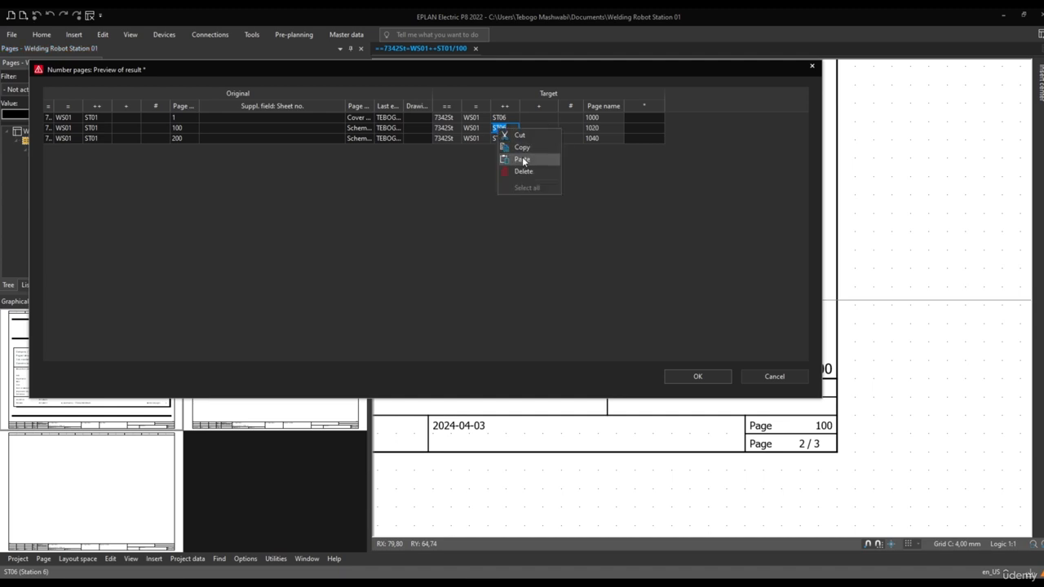
{"action": "left_click", "coordinate": [509, 147]}
{"action": "right_click", "coordinate": [500, 140]}
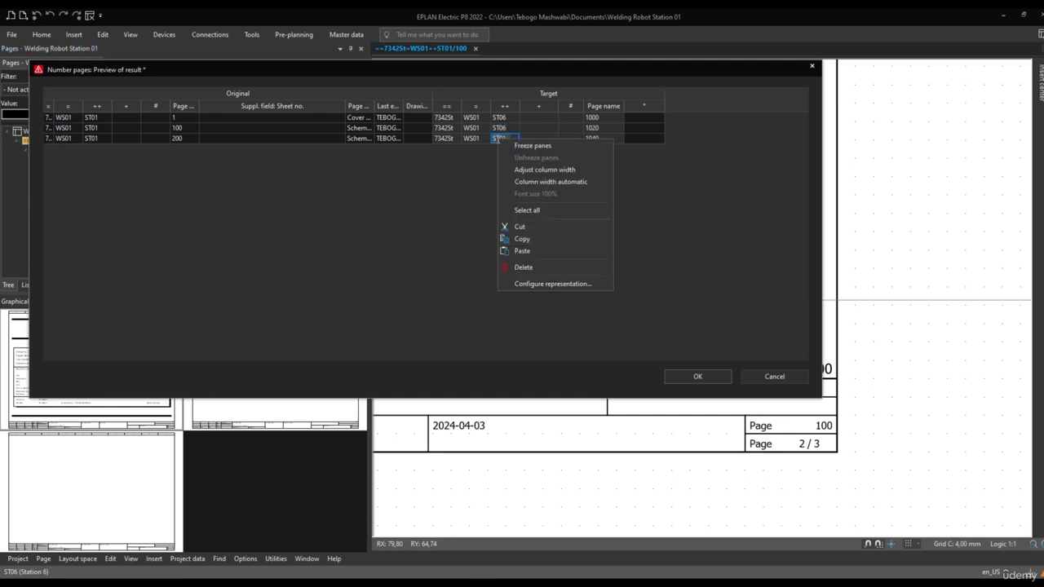
{"action": "left_click", "coordinate": [501, 142]}
{"action": "right_click", "coordinate": [497, 140]}
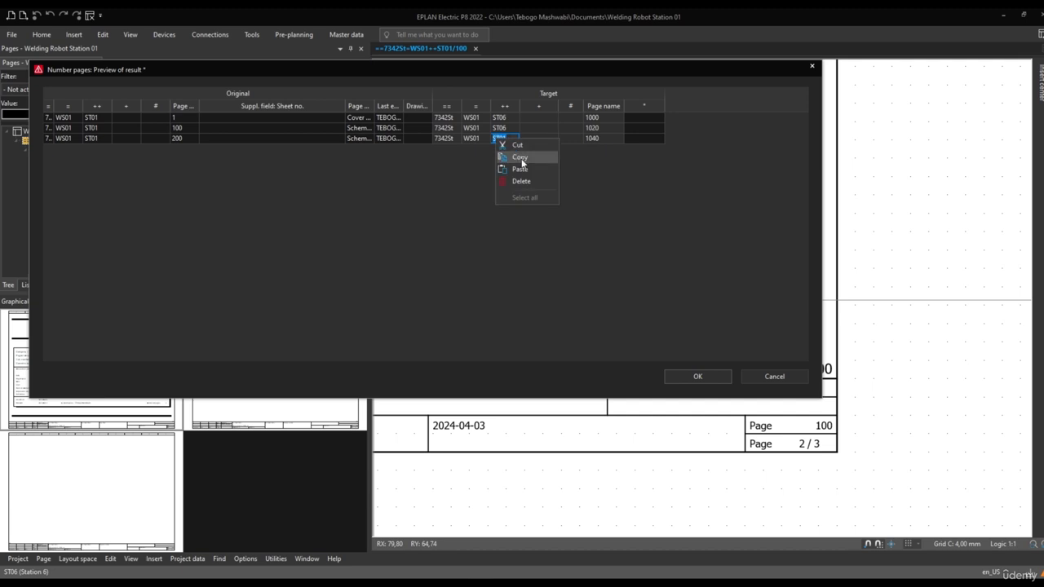
{"action": "left_click", "coordinate": [520, 171]}
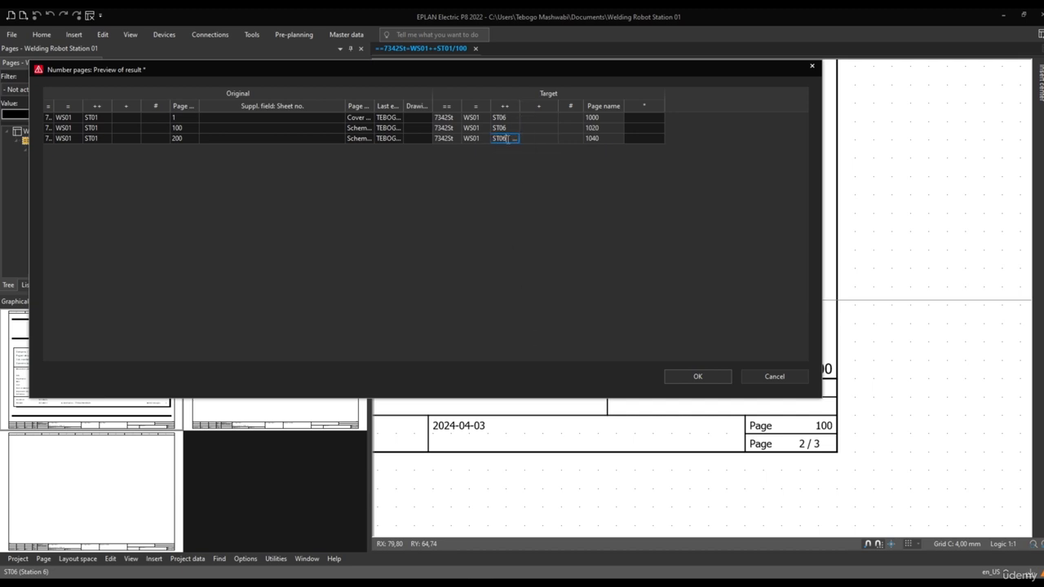
Copy the cover sheet's target installation site ST06 and paste it into both schematic page rows at once
{"action": "left_click", "coordinate": [501, 118]}
{"action": "right_click", "coordinate": [499, 119]}
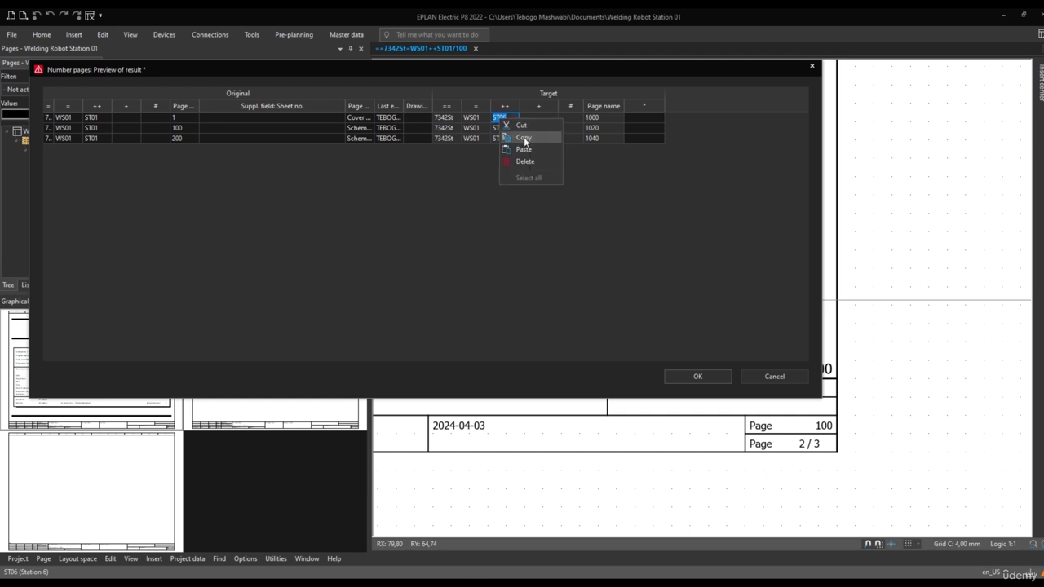
{"action": "left_click", "coordinate": [514, 149]}
{"action": "left_click", "coordinate": [503, 131]}
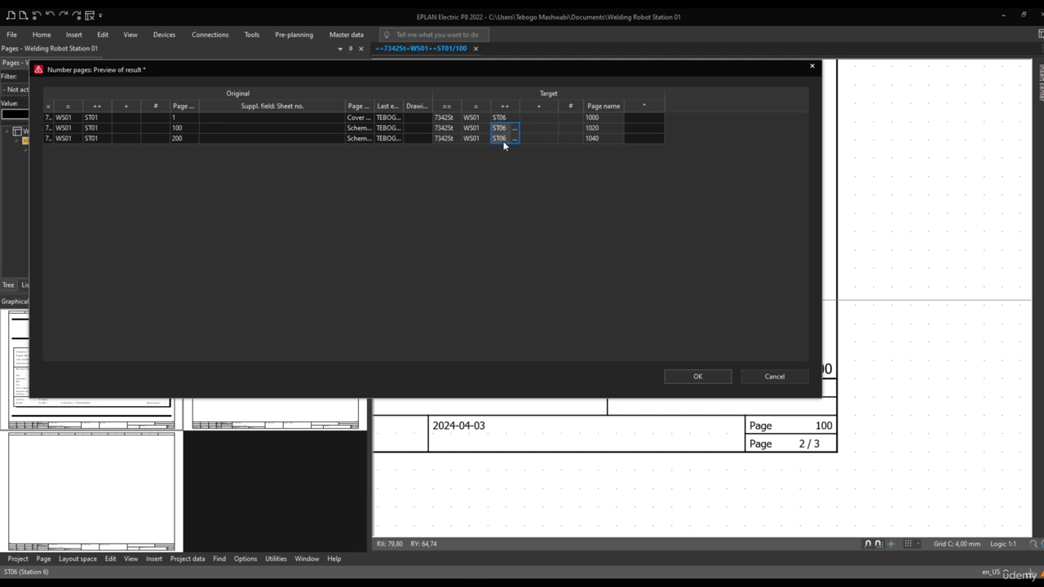
{"action": "right_click", "coordinate": [502, 133]}
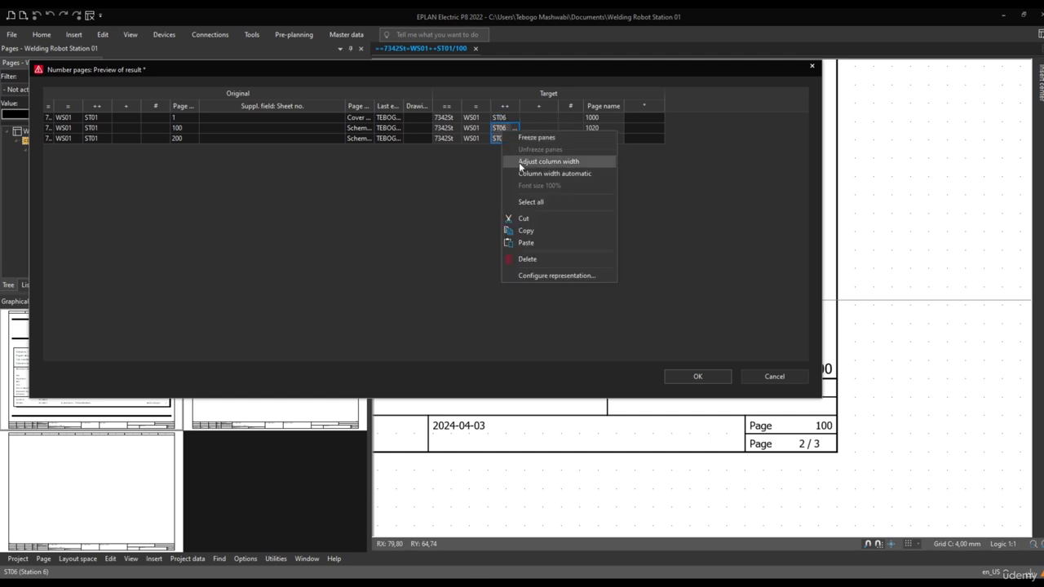
{"action": "left_click", "coordinate": [539, 243]}
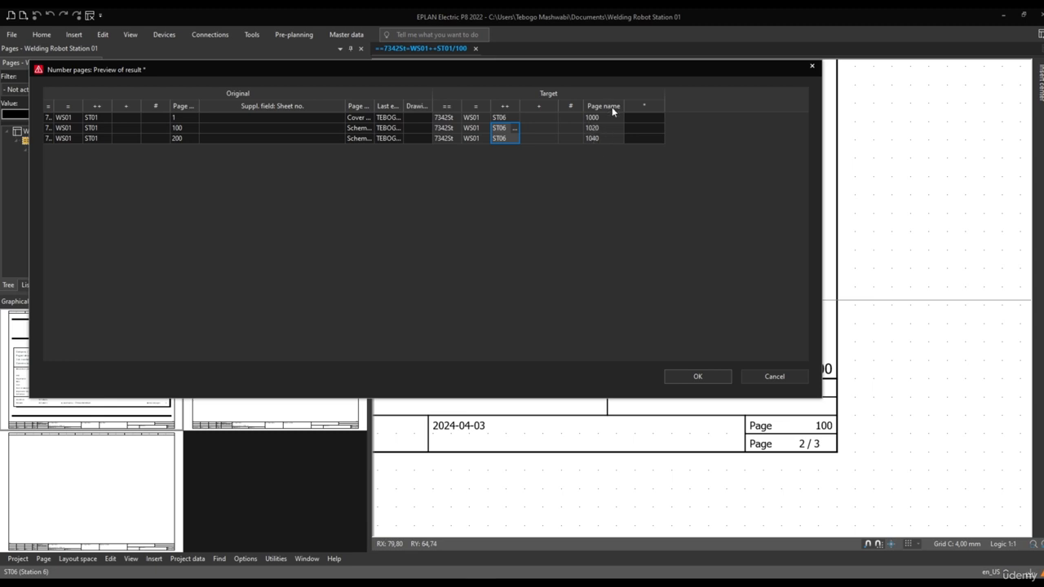
Apply the previewed numbering so the cover sheet and both schematic pages get their new page names under ST06, and preview each page
{"action": "left_click", "coordinate": [612, 107]}
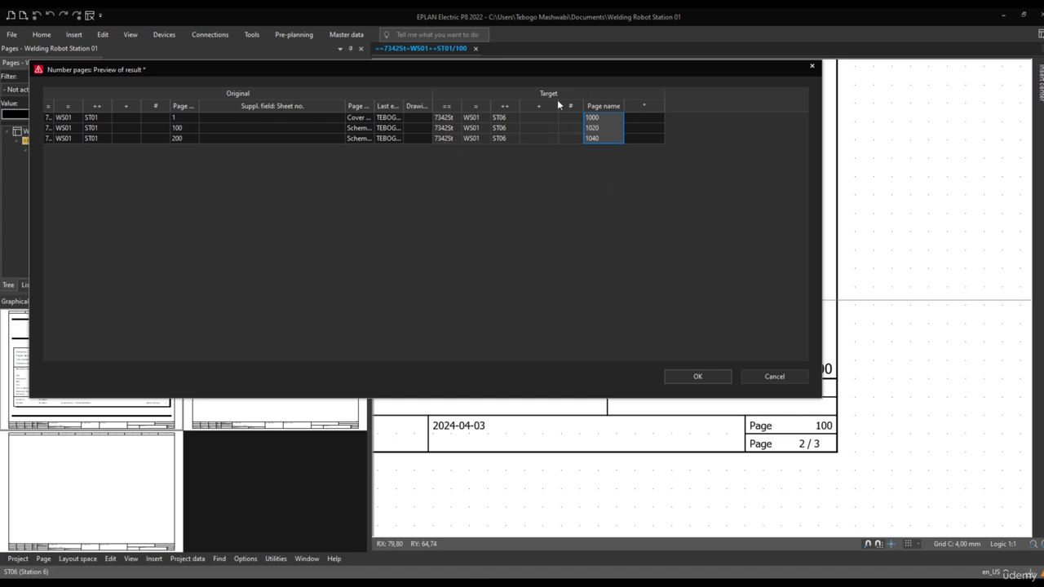
{"action": "left_click", "coordinate": [694, 376]}
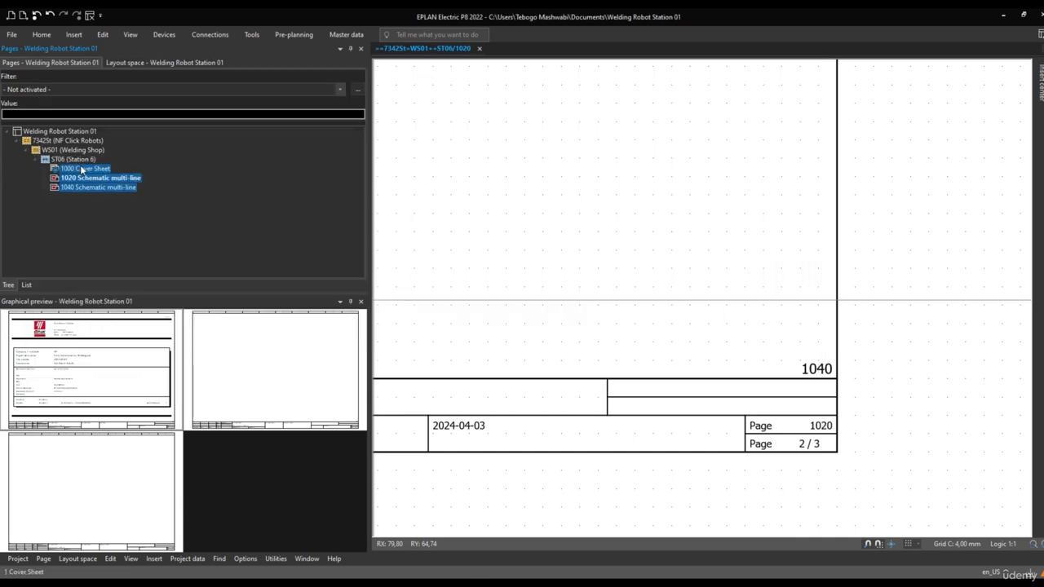
{"action": "left_click", "coordinate": [80, 167]}
{"action": "left_click", "coordinate": [81, 177]}
{"action": "left_click", "coordinate": [82, 188]}
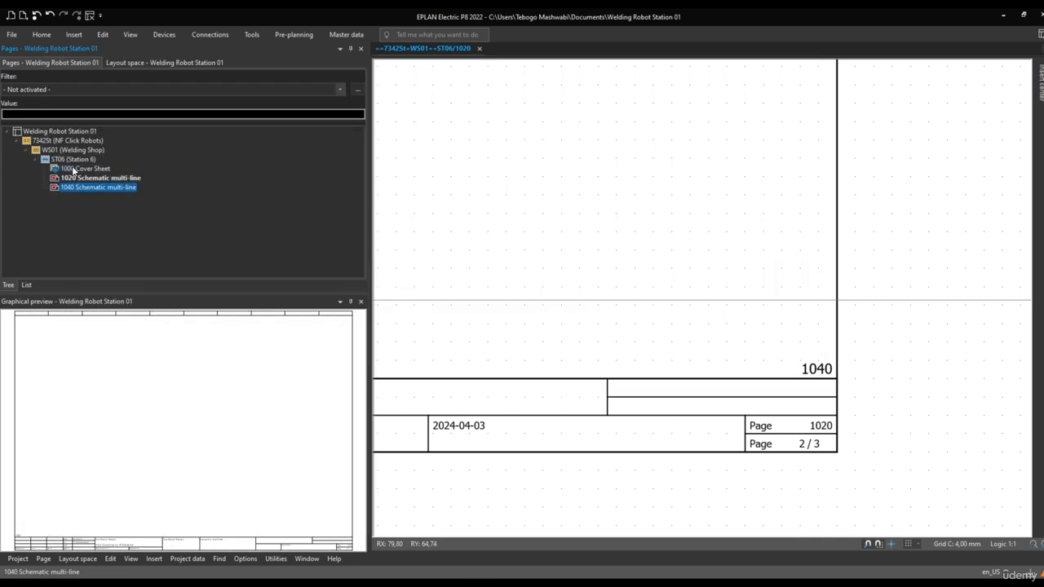
{"action": "left_click", "coordinate": [74, 179]}
Create a Panel layout page named 4000 under ST06 from page 1040, and preview it and the cover sheet
{"action": "left_click", "coordinate": [76, 188]}
{"action": "right_click", "coordinate": [72, 186]}
{"action": "left_click", "coordinate": [106, 205]}
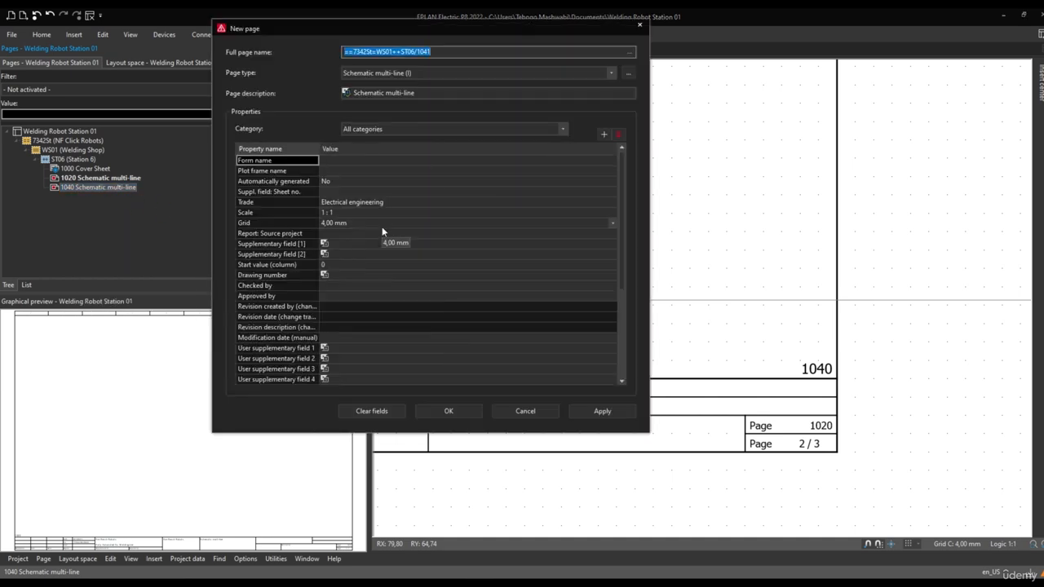
{"action": "left_click", "coordinate": [506, 73]}
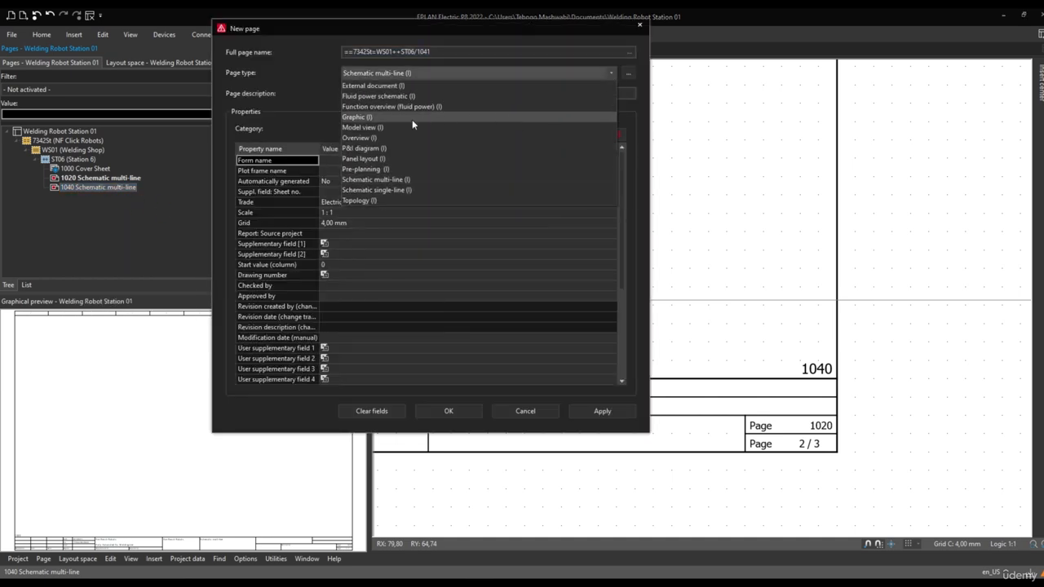
{"action": "left_click", "coordinate": [364, 157]}
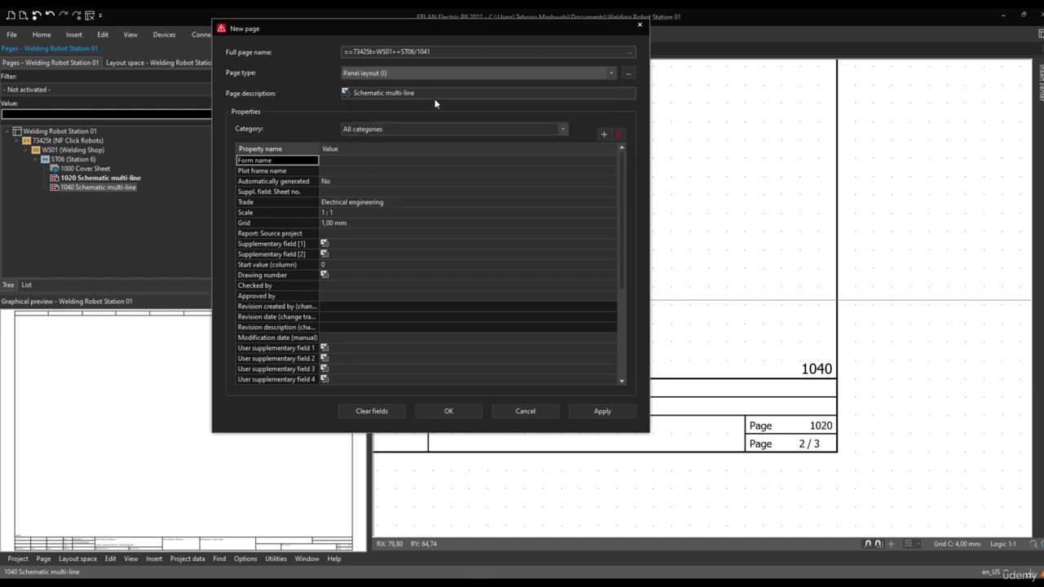
{"action": "double_click", "coordinate": [420, 52]}
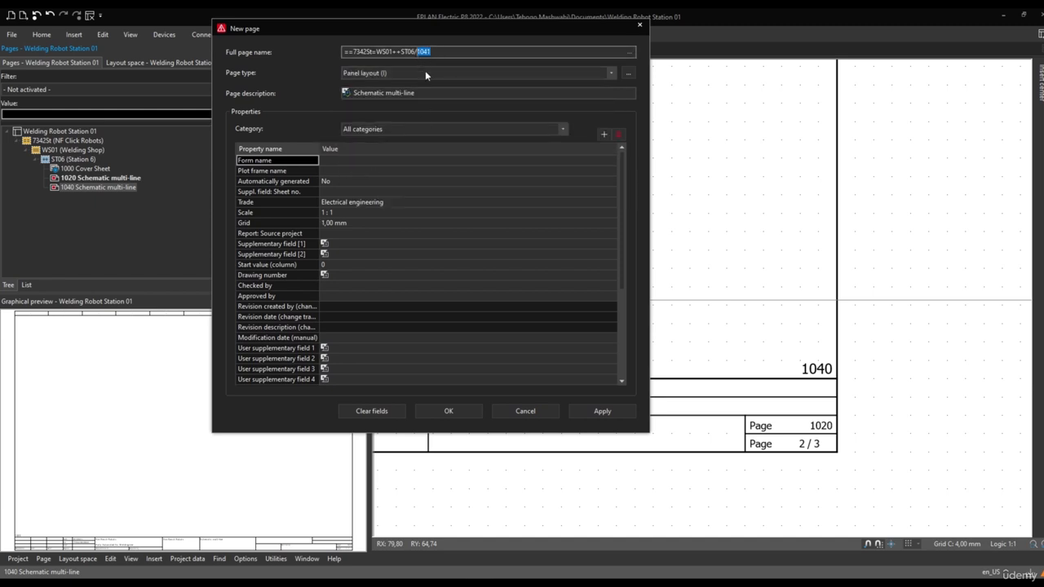
{"action": "type", "text": "4000"}
{"action": "left_click", "coordinate": [446, 412]}
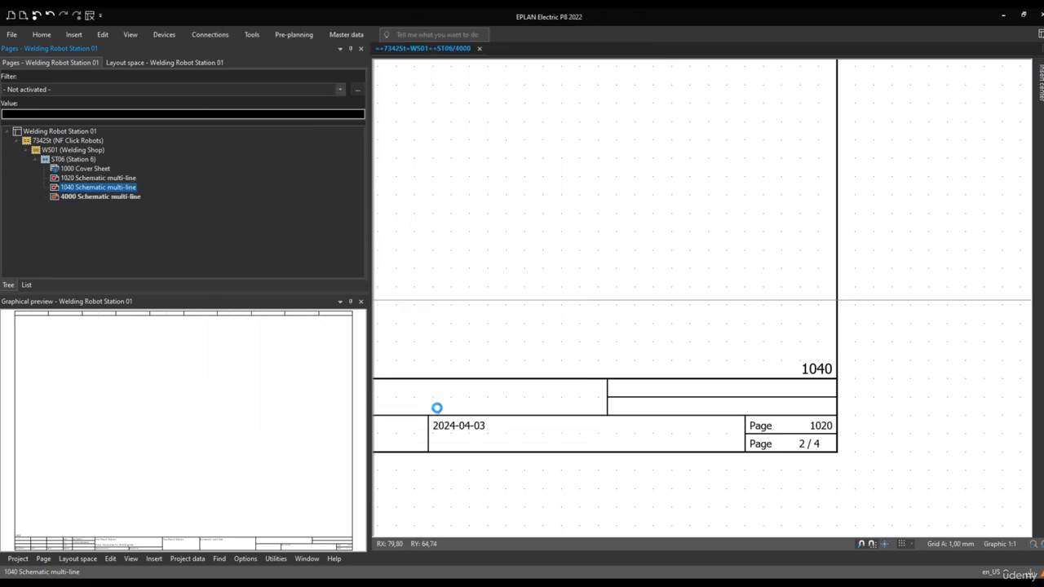
{"action": "left_click", "coordinate": [67, 199]}
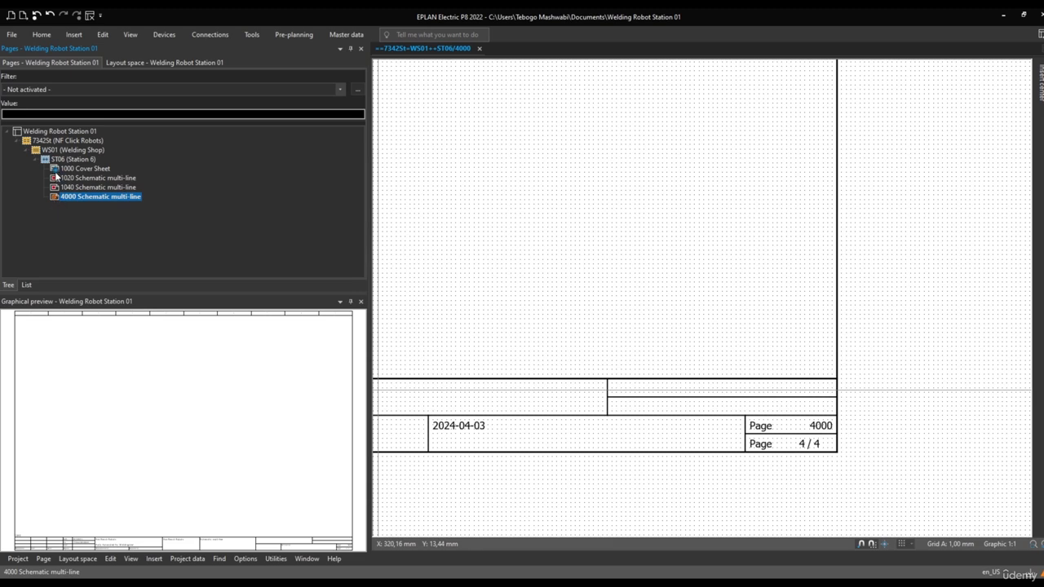
{"action": "mouse_move", "coordinate": [56, 172]}
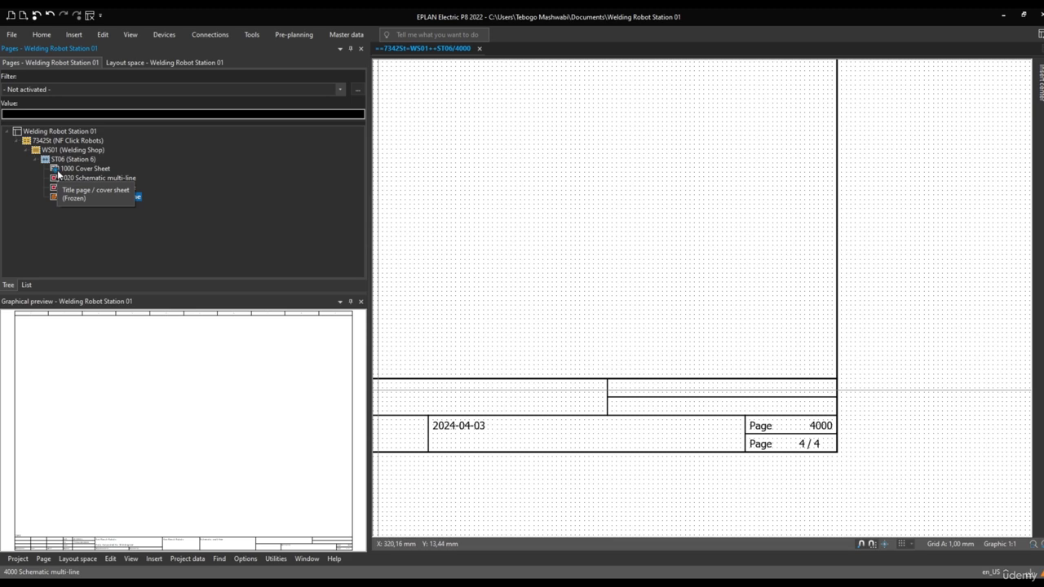
{"action": "left_click", "coordinate": [55, 171]}
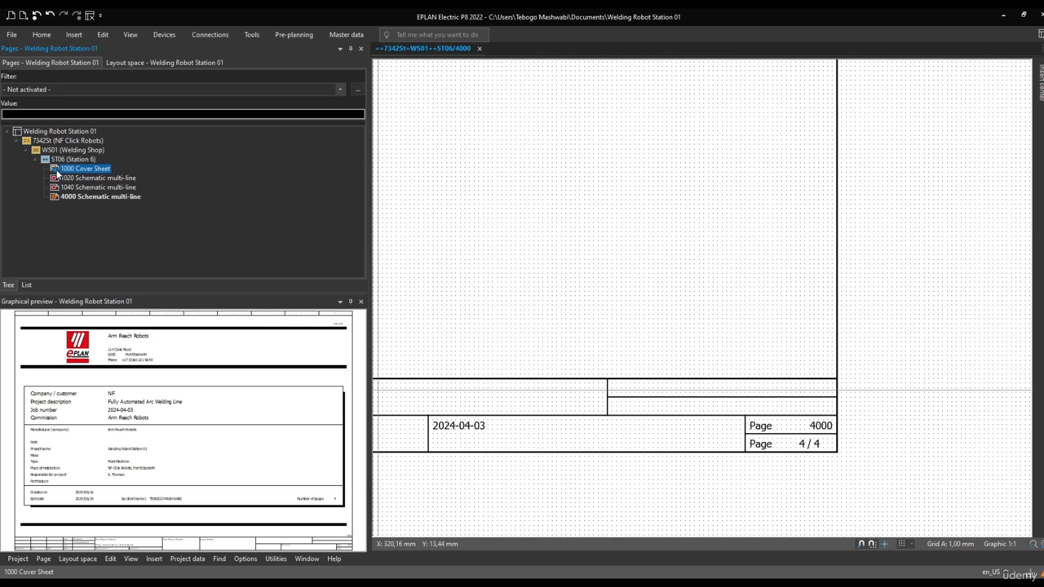
Start another Panel layout page from page 4000 and try to create it as page 1000 under ST06
{"action": "left_click", "coordinate": [82, 197]}
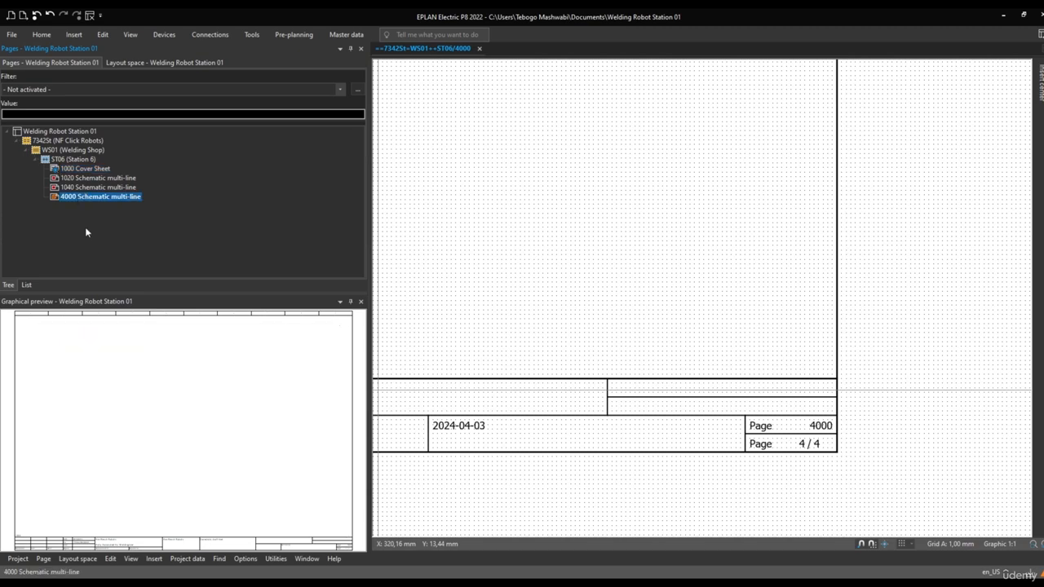
{"action": "right_click", "coordinate": [75, 197]}
{"action": "left_click", "coordinate": [104, 203]}
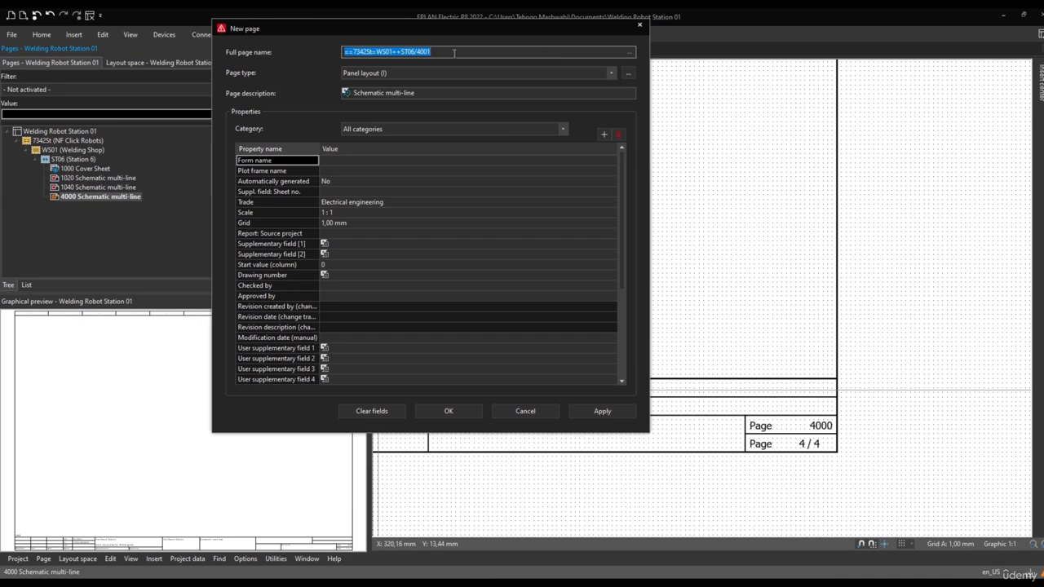
{"action": "left_click", "coordinate": [438, 52]}
{"action": "left_click_drag", "start_coordinate": [438, 52], "coordinate": [418, 53]}
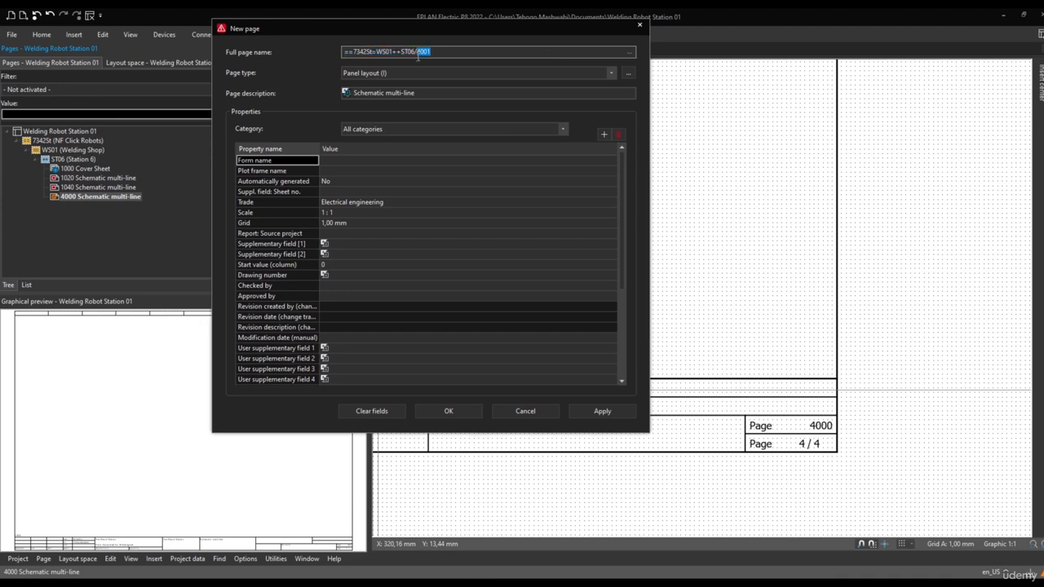
{"action": "type", "text": "1000"}
{"action": "left_click", "coordinate": [450, 412]}
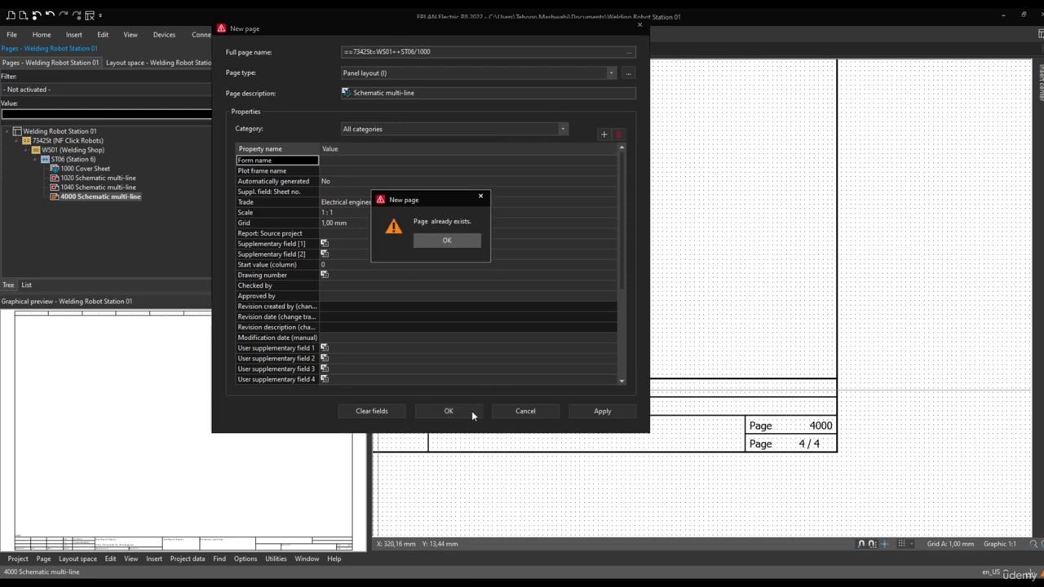
{"action": "left_click", "coordinate": [458, 242]}
Set the new page's installation site to ST01 (Station 1) in its full page name
{"action": "left_click", "coordinate": [629, 52]}
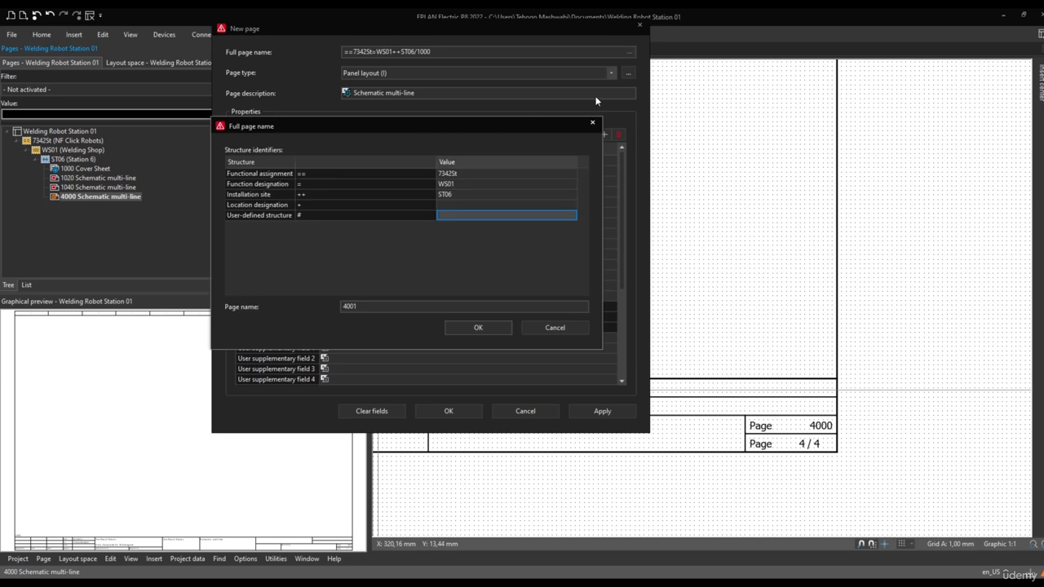
{"action": "left_click", "coordinate": [451, 194]}
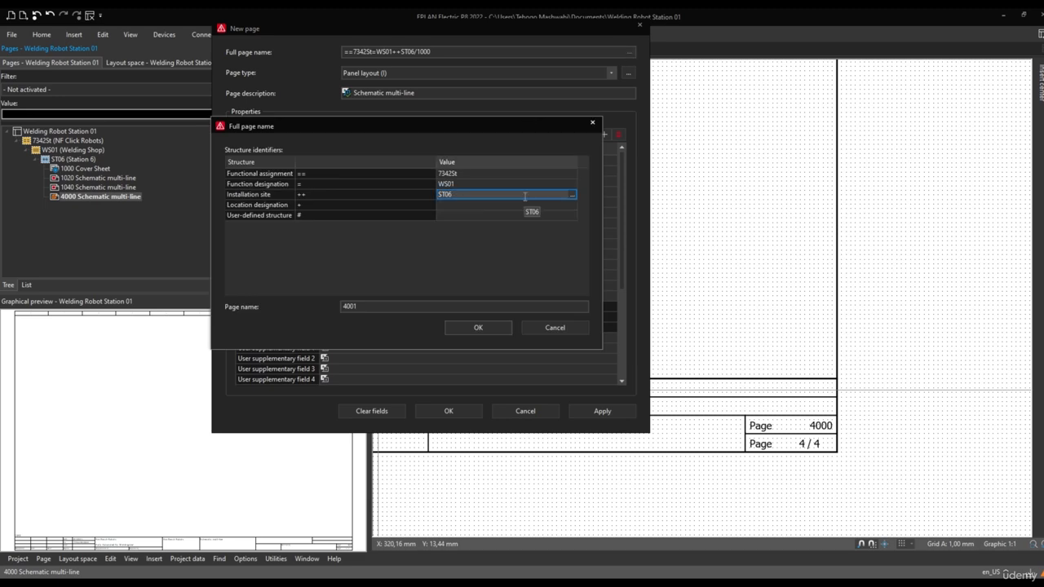
{"action": "left_click", "coordinate": [572, 194]}
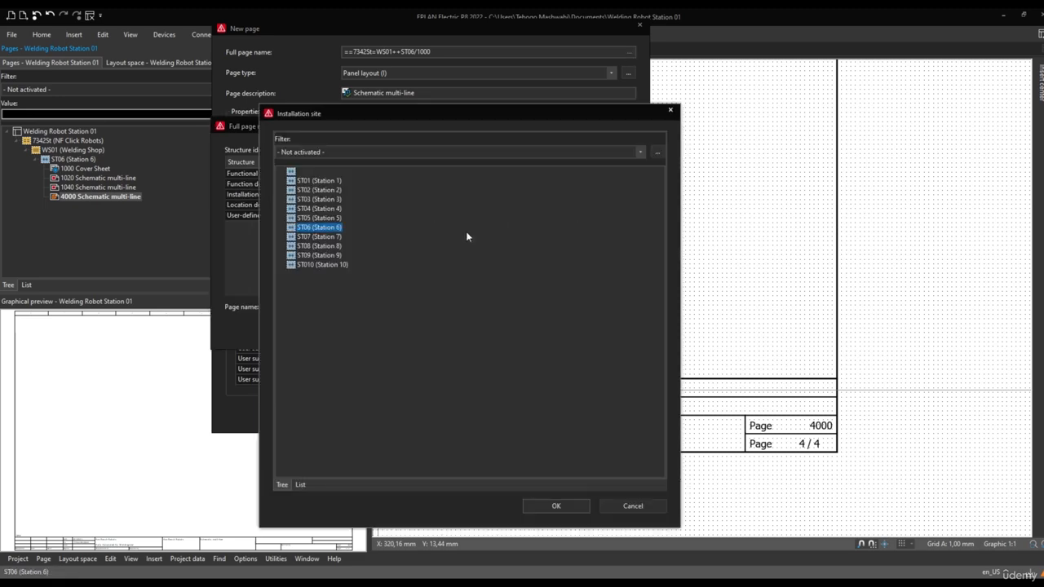
{"action": "left_click", "coordinate": [558, 505]}
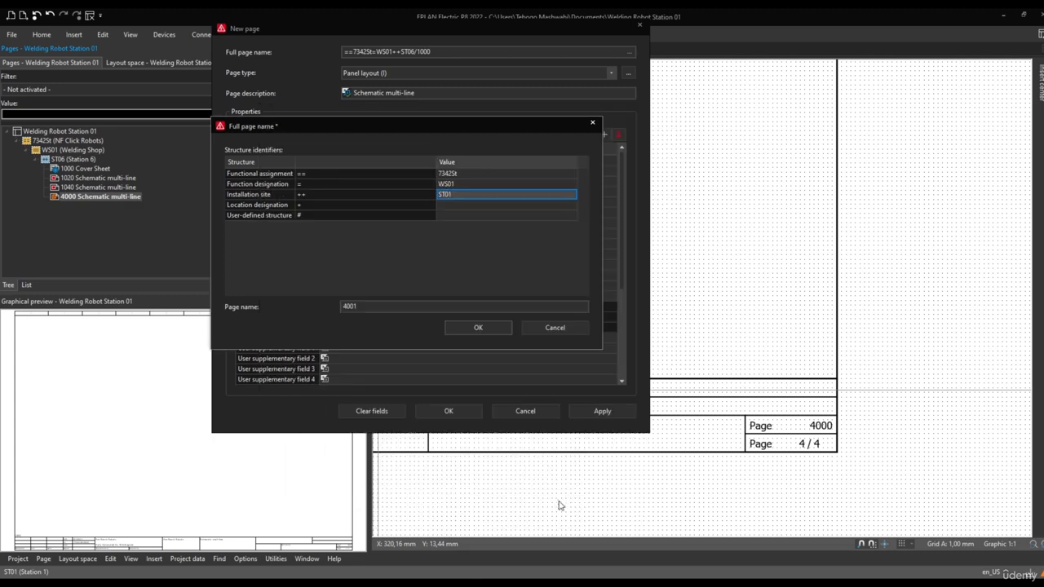
{"action": "left_click", "coordinate": [485, 329]}
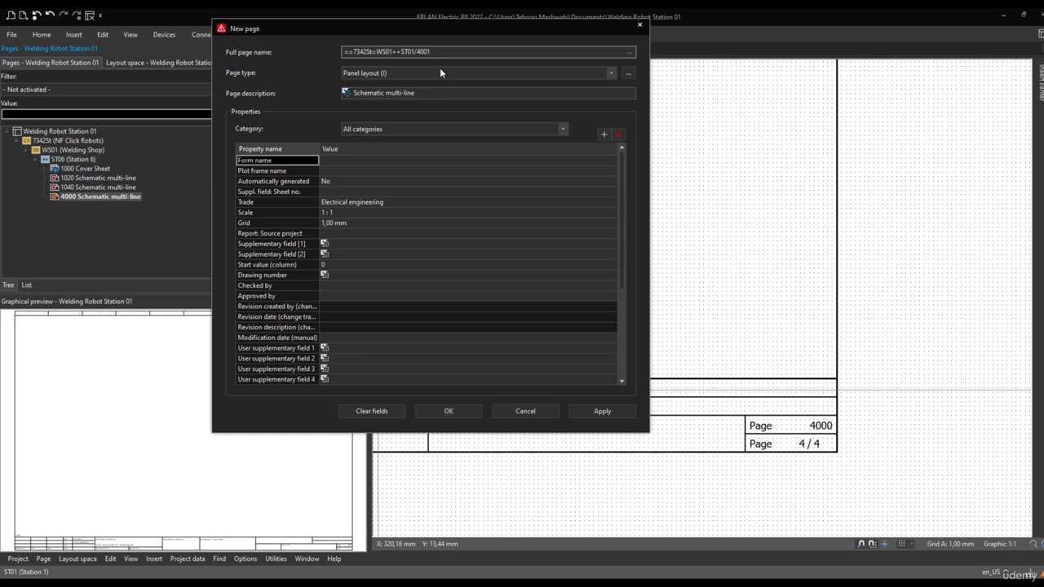
Name the new page 1000 and create it under ST01, then preview it alongside the cover sheet and page 1040
{"action": "double_click", "coordinate": [423, 51]}
{"action": "type", "text": "1000"}
{"action": "left_click_drag", "start_coordinate": [416, 51], "coordinate": [400, 52]}
{"action": "left_click", "coordinate": [449, 412]}
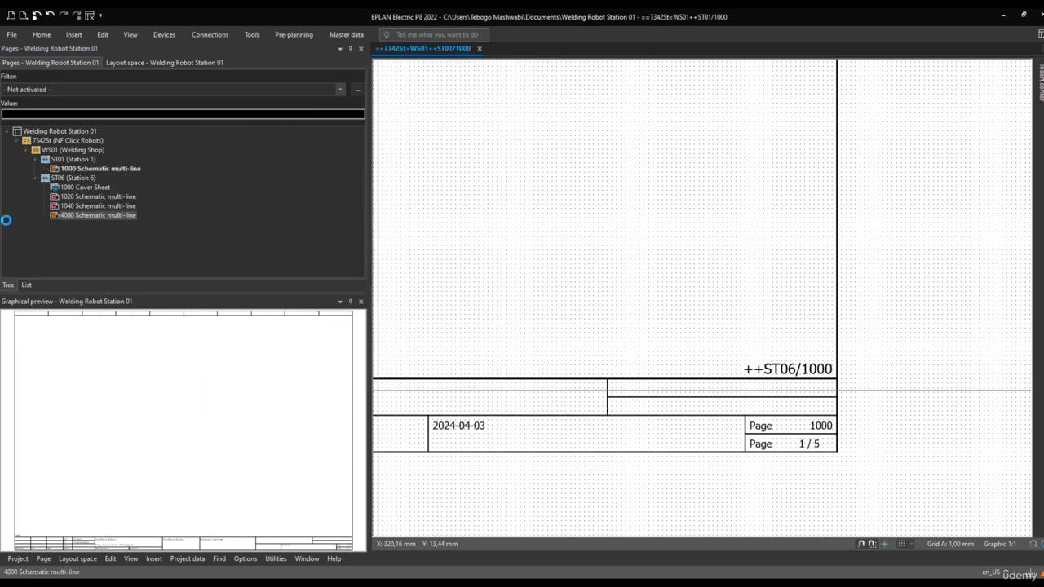
{"action": "left_click", "coordinate": [70, 169]}
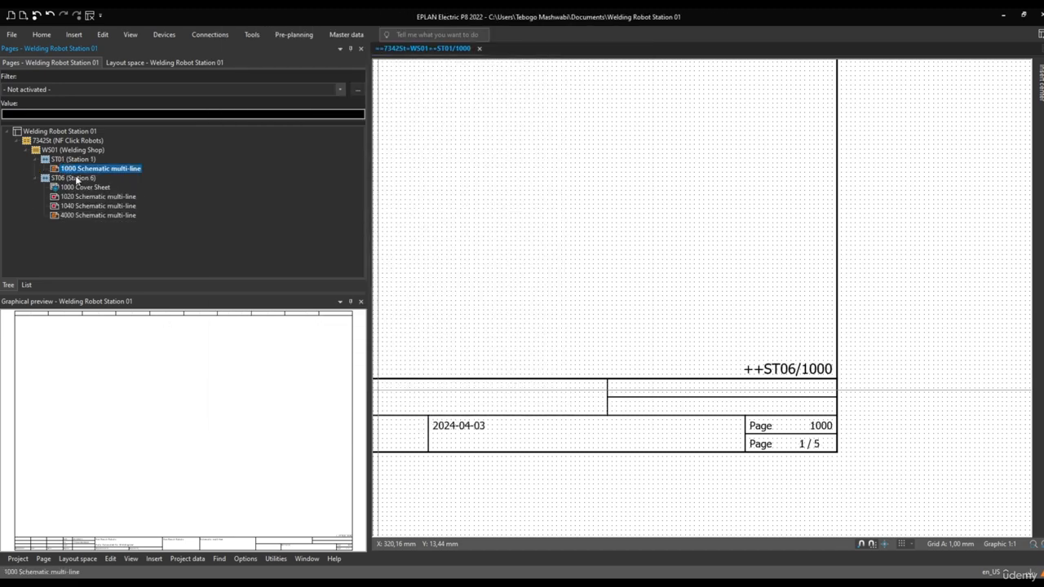
{"action": "left_click", "coordinate": [81, 188]}
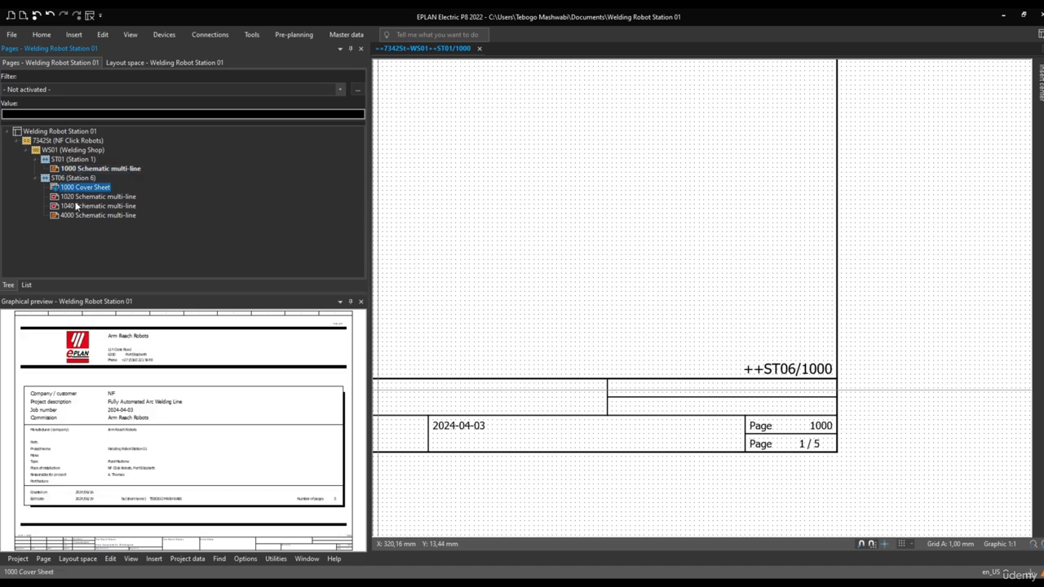
{"action": "left_click", "coordinate": [81, 206]}
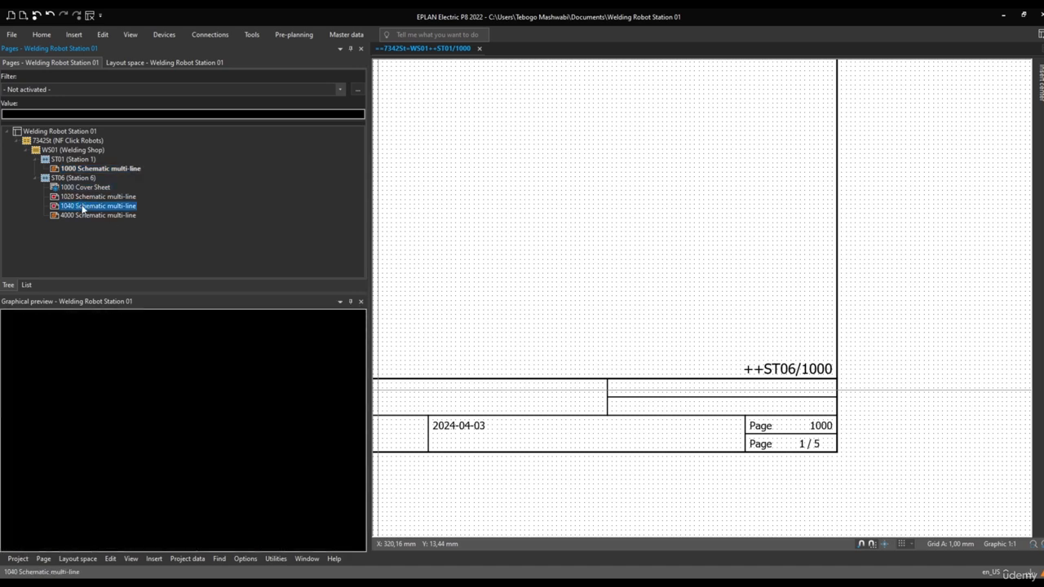
Start a new page from Station 1's page 1000, with page type Graphic and page name 1000
{"action": "right_click", "coordinate": [79, 168]}
{"action": "left_click", "coordinate": [108, 178]}
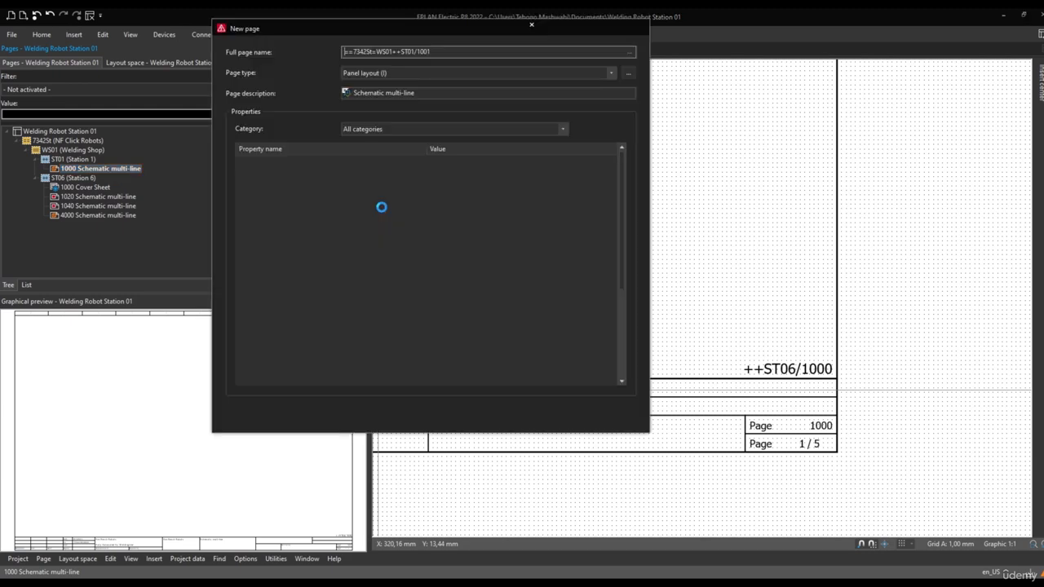
{"action": "left_click", "coordinate": [405, 72]}
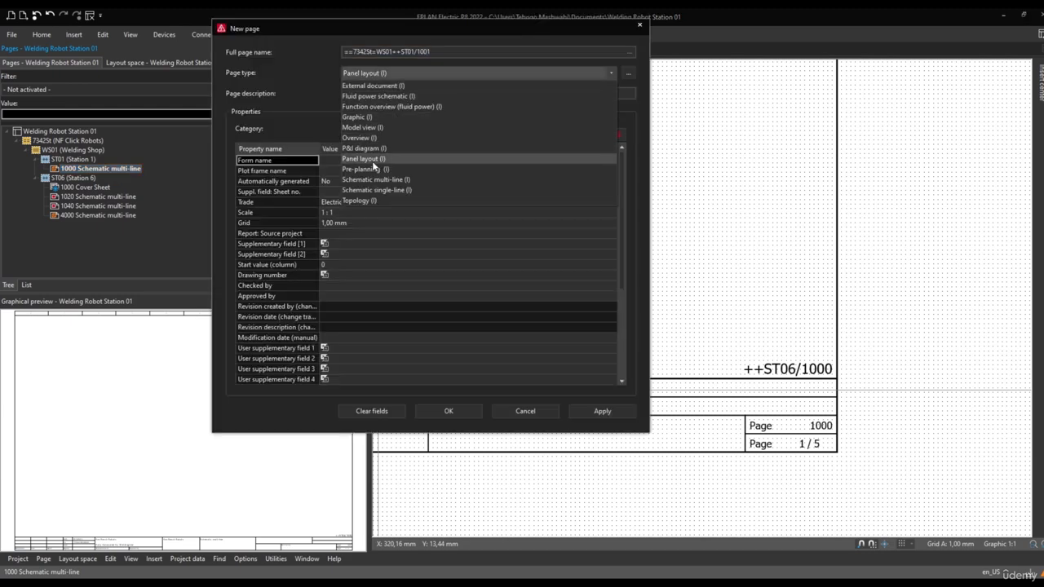
{"action": "left_click", "coordinate": [359, 117]}
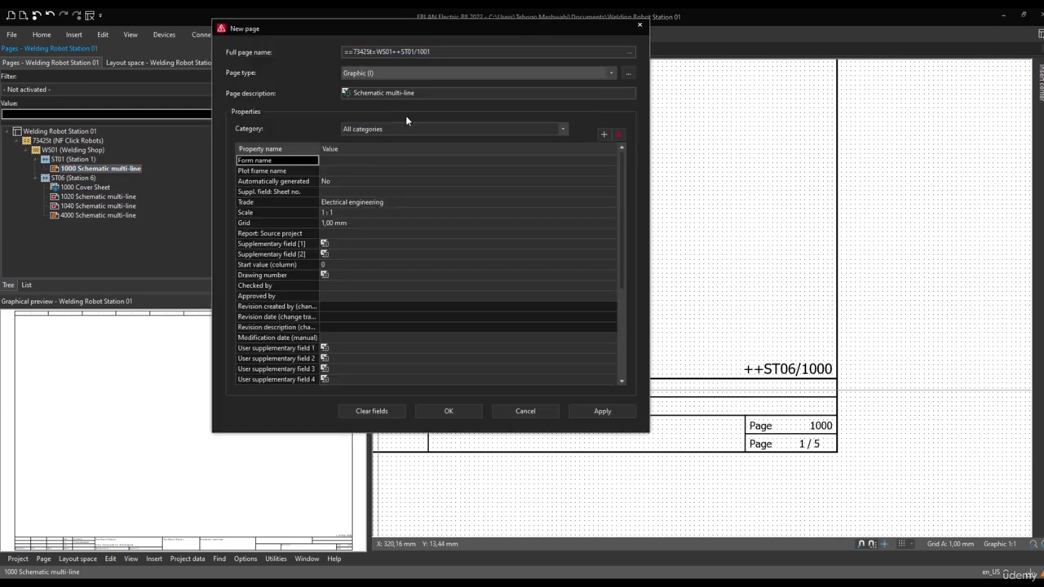
{"action": "left_click", "coordinate": [630, 52]}
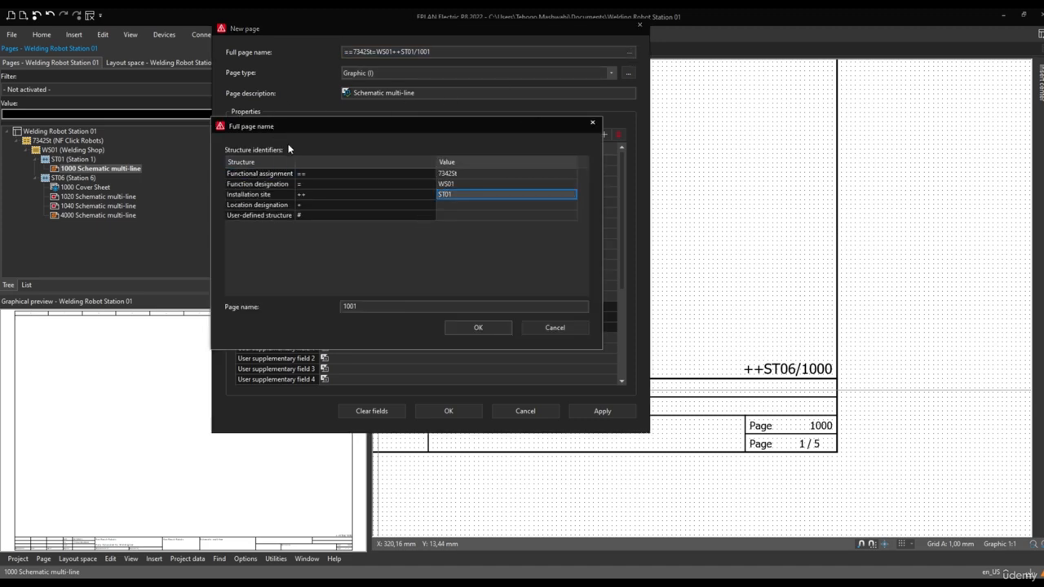
{"action": "left_click", "coordinate": [515, 196]}
{"action": "left_click", "coordinate": [359, 306]}
{"action": "key", "text": "BackSpace"}
{"action": "type", "text": "0"}
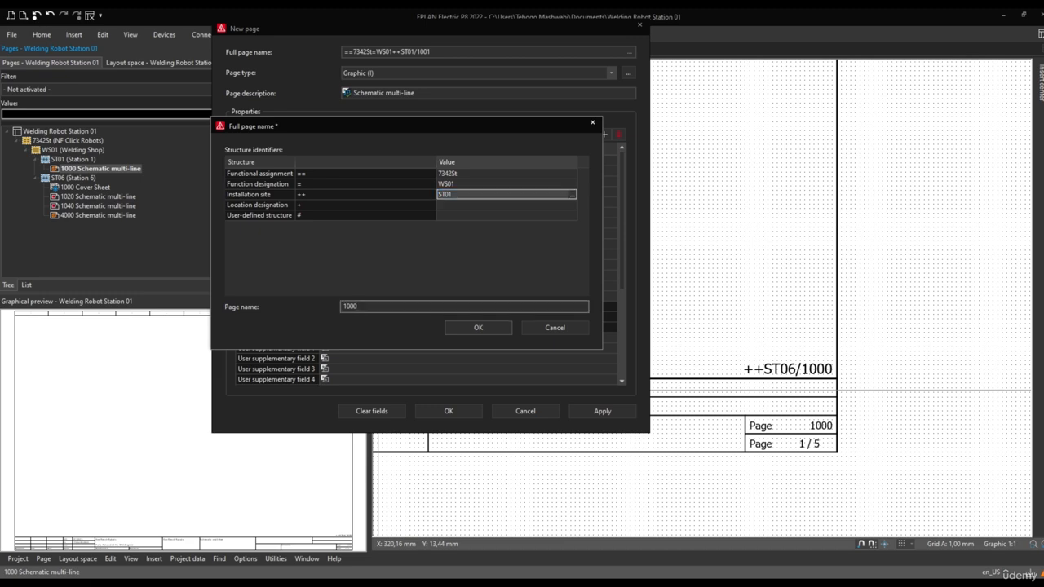
{"action": "left_click_drag", "start_coordinate": [390, 306], "coordinate": [335, 308]}
Set the new page's function designation to PRS01 (Press Shop) and its installation site to ST010 (Station 10)
{"action": "left_click", "coordinate": [573, 187]}
{"action": "left_click", "coordinate": [320, 181]}
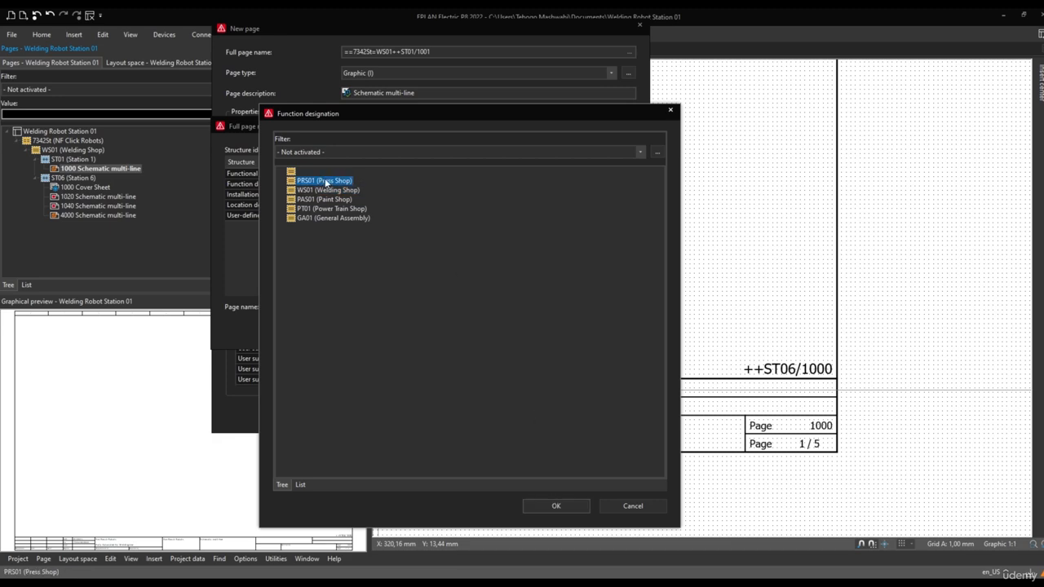
{"action": "left_click", "coordinate": [557, 507]}
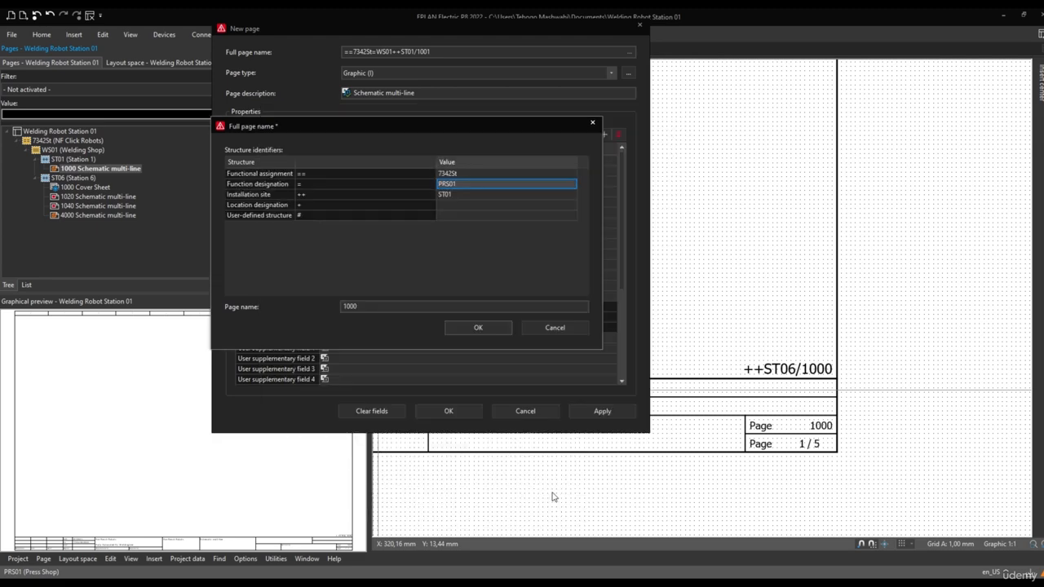
{"action": "left_click", "coordinate": [455, 196]}
{"action": "left_click", "coordinate": [574, 194]}
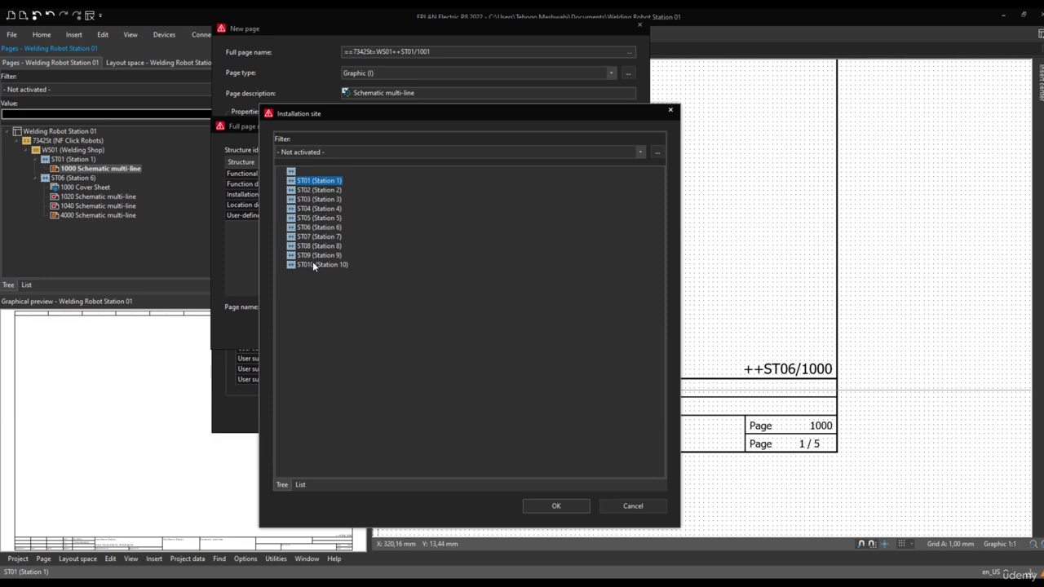
{"action": "left_click", "coordinate": [314, 264]}
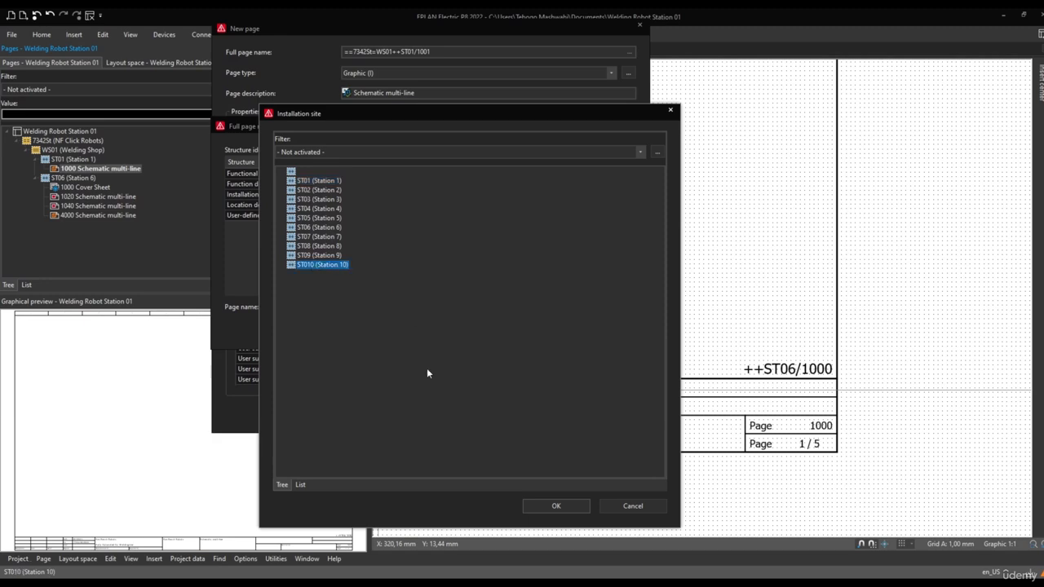
{"action": "left_click", "coordinate": [557, 507]}
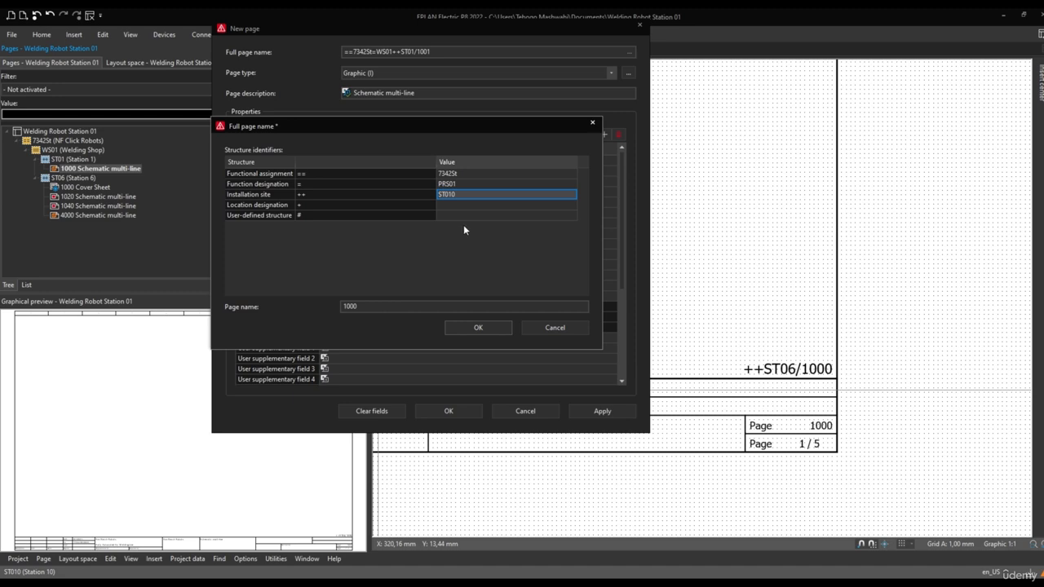
Set the new page's location designation to PLC05 (Station 05 PLC Enclosure) in its full page name
{"action": "left_click", "coordinate": [481, 208]}
{"action": "left_click", "coordinate": [579, 208]}
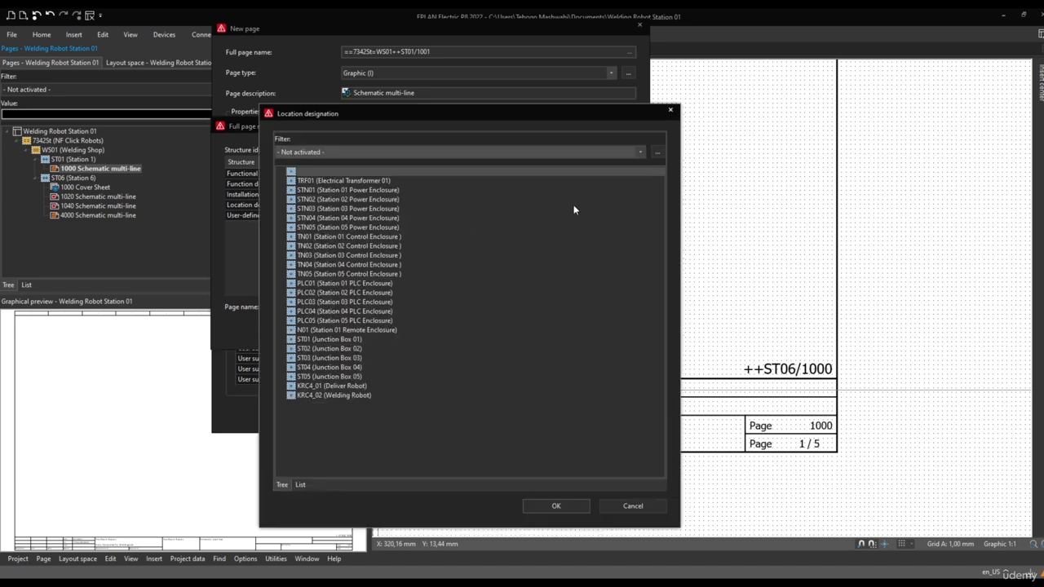
{"action": "left_click", "coordinate": [332, 284]}
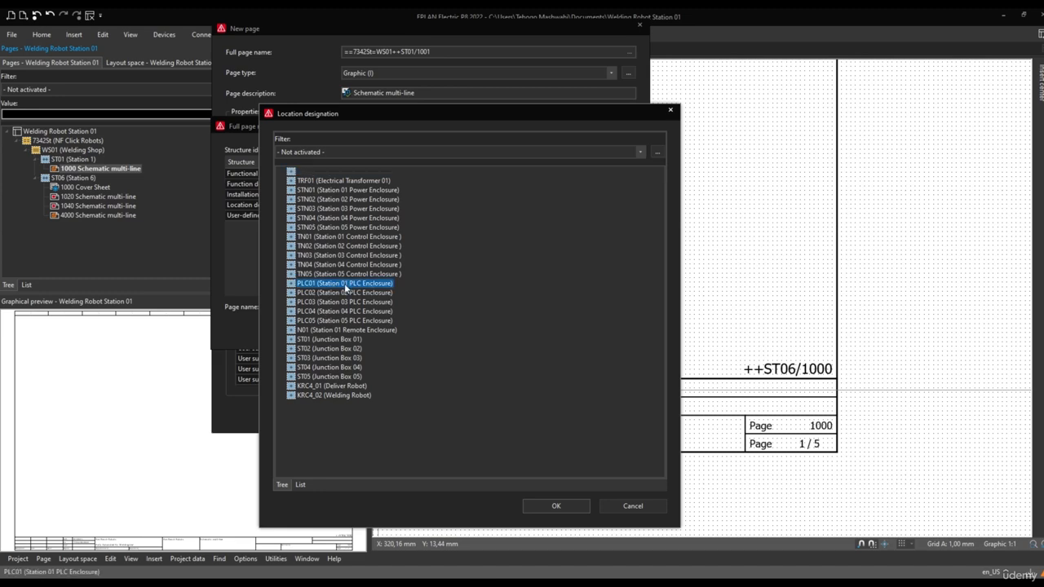
{"action": "mouse_move", "coordinate": [366, 115]}
{"action": "left_mouse_down"}
{"action": "mouse_move", "coordinate": [374, 286]}
{"action": "mouse_move", "coordinate": [376, 129]}
{"action": "left_mouse_up"}
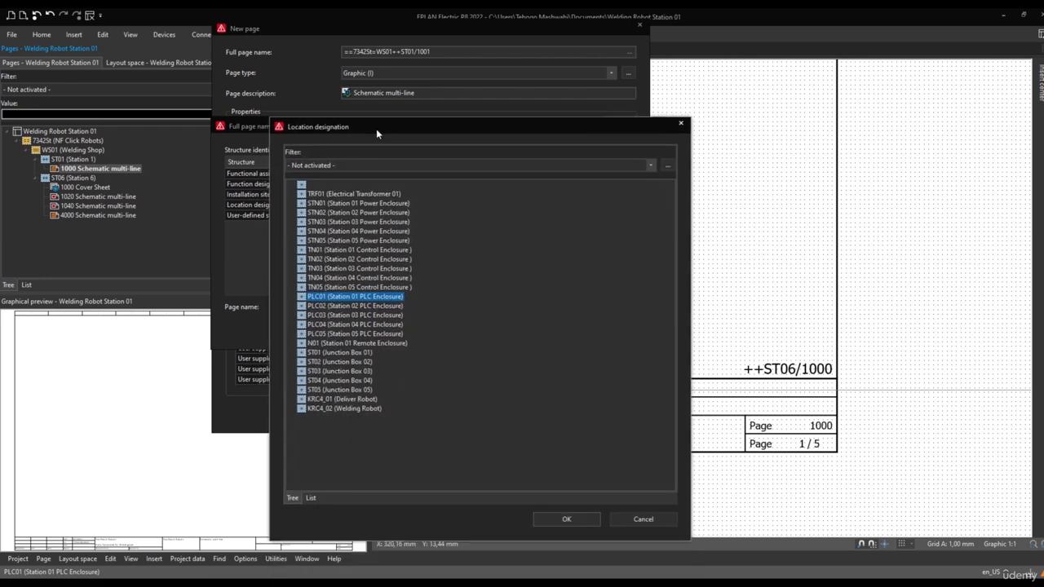
{"action": "left_click", "coordinate": [357, 334]}
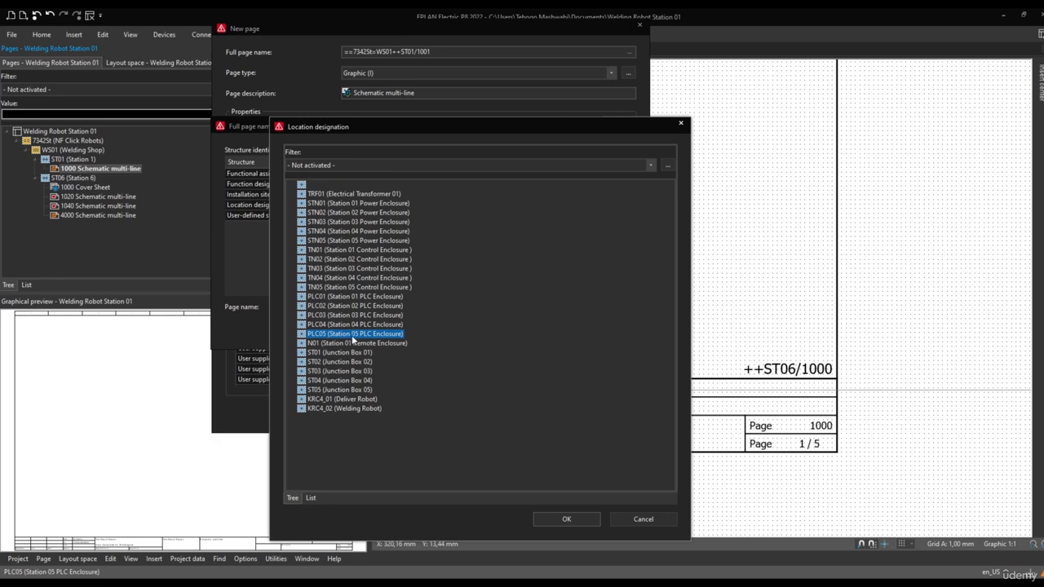
{"action": "left_click", "coordinate": [563, 519]}
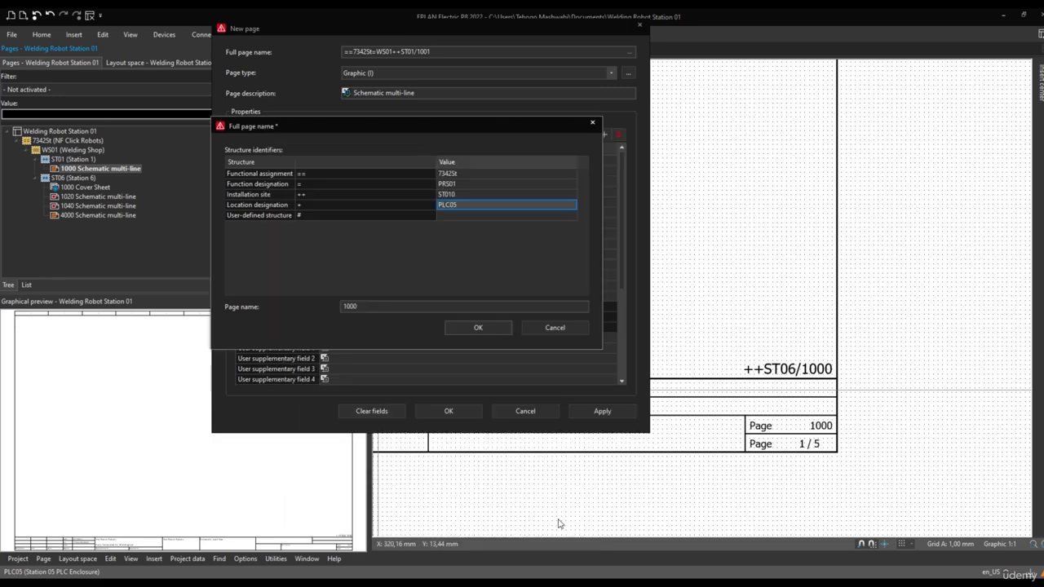
Set the new page's user-defined structure to 010 (Power Distribution Panel 010) and accept the full page name
{"action": "left_click", "coordinate": [573, 217]}
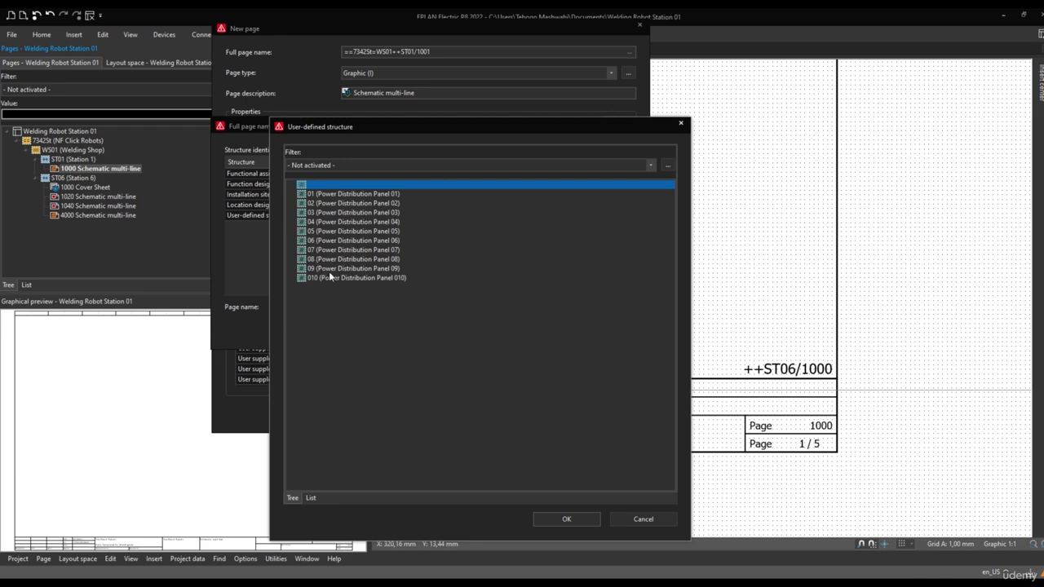
{"action": "left_click", "coordinate": [359, 278]}
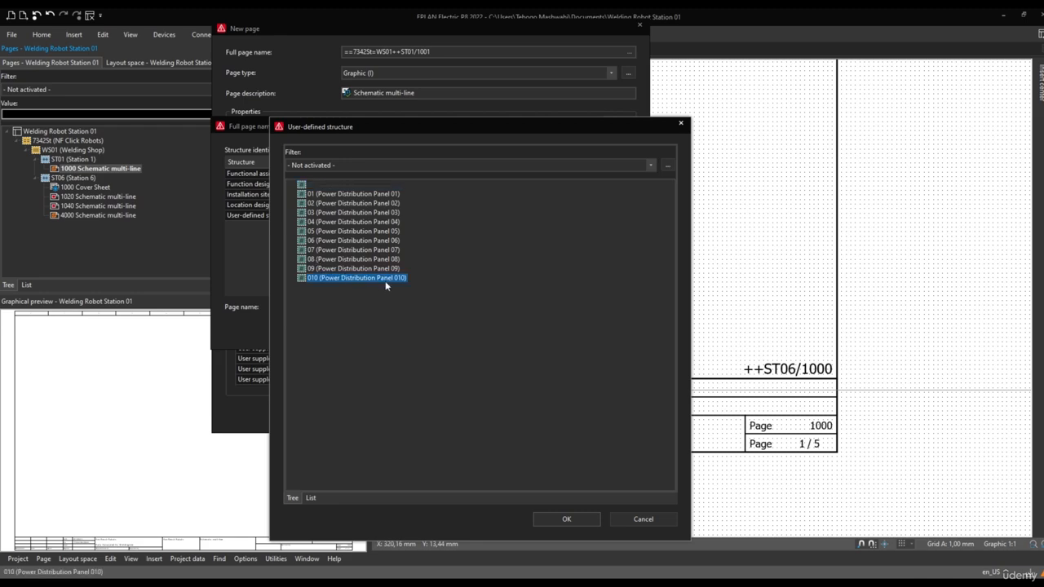
{"action": "left_click", "coordinate": [577, 519]}
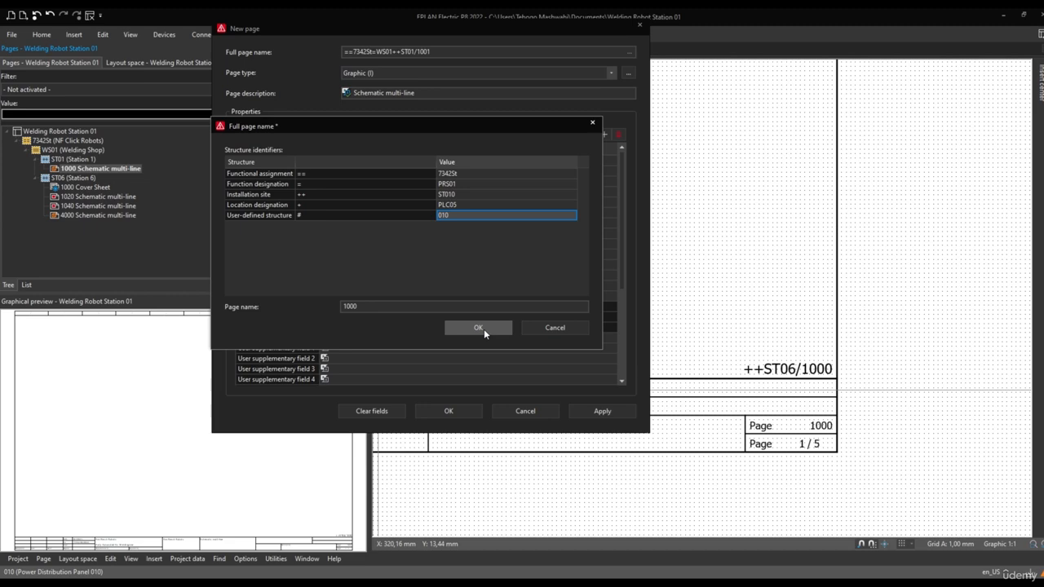
{"action": "left_click", "coordinate": [483, 329]}
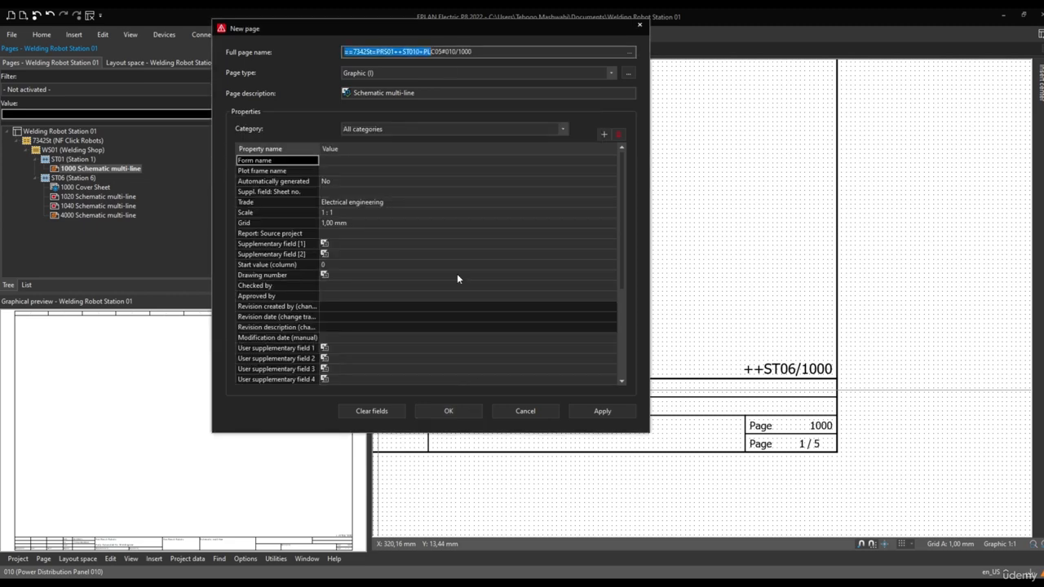
Change the new page's description to Graphic Layout and create the page
{"action": "left_click_drag", "start_coordinate": [479, 52], "coordinate": [335, 53]}
{"action": "left_click_drag", "start_coordinate": [401, 93], "coordinate": [347, 93]}
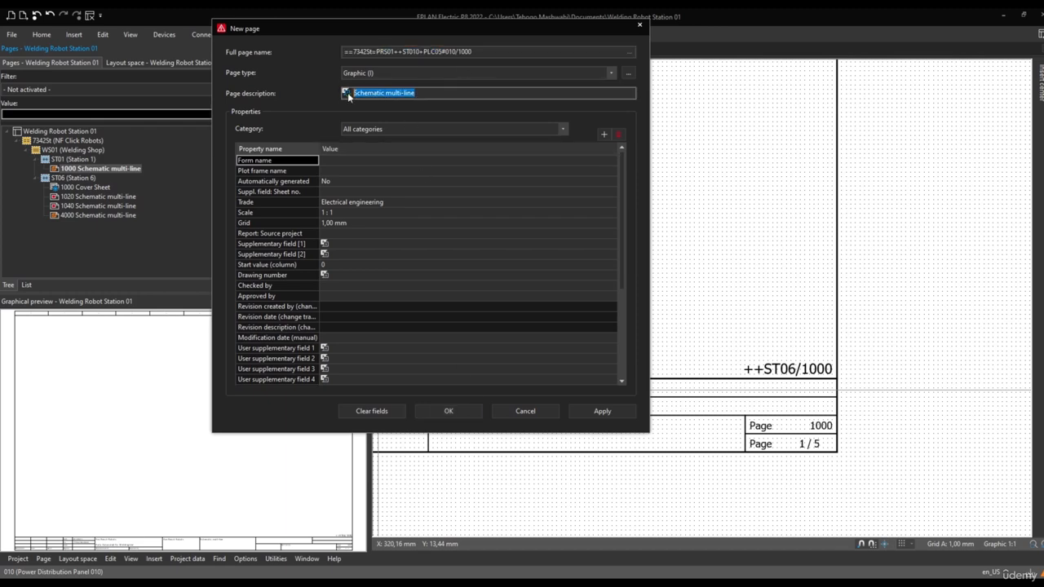
{"action": "type", "text": "Graphic Layout"}
{"action": "key", "text": "BackSpace"}
{"action": "left_click", "coordinate": [448, 412]}
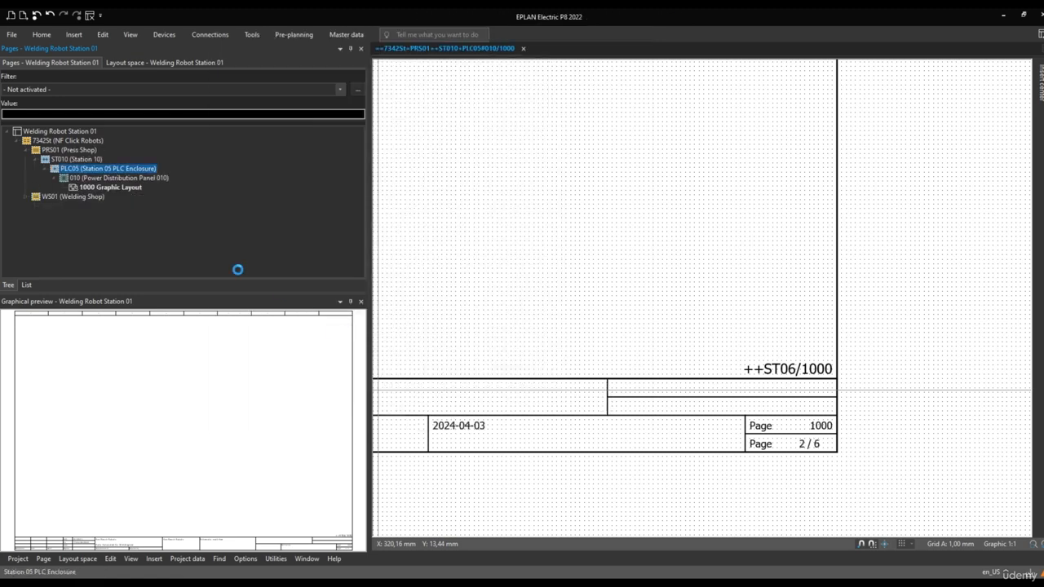
Examine the project's page structure, expanding Welding Shop Stations 1 and 6 and previewing their schematic pages and cover sheet
{"action": "left_click", "coordinate": [79, 189]}
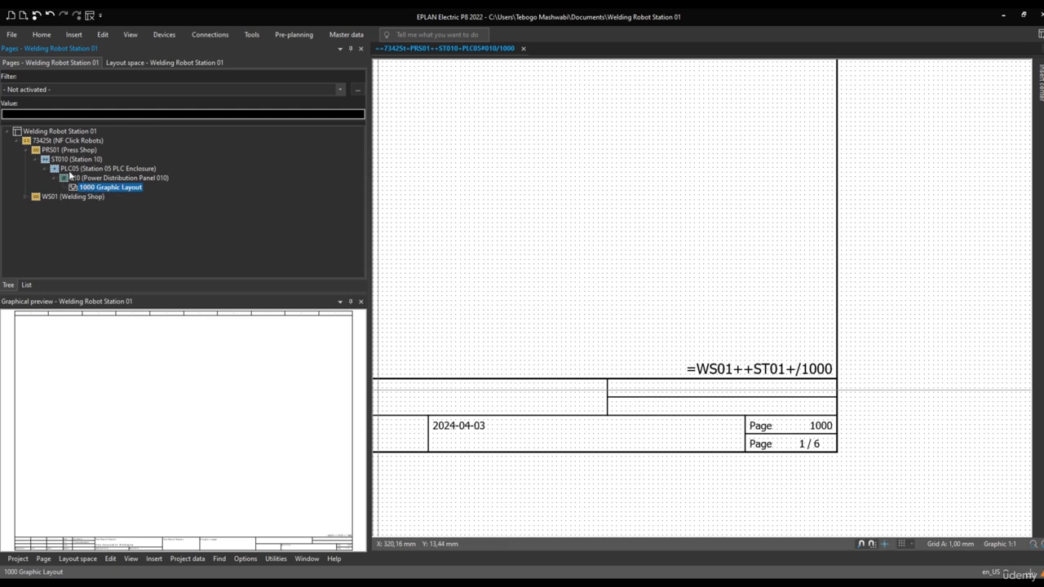
{"action": "left_click", "coordinate": [26, 197]}
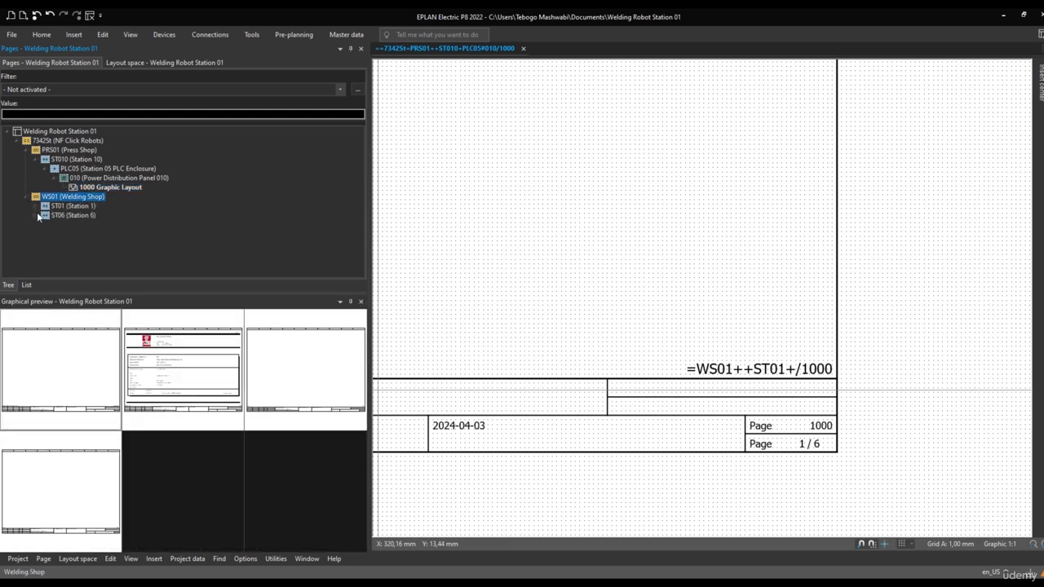
{"action": "left_click", "coordinate": [36, 206]}
{"action": "left_click", "coordinate": [36, 225]}
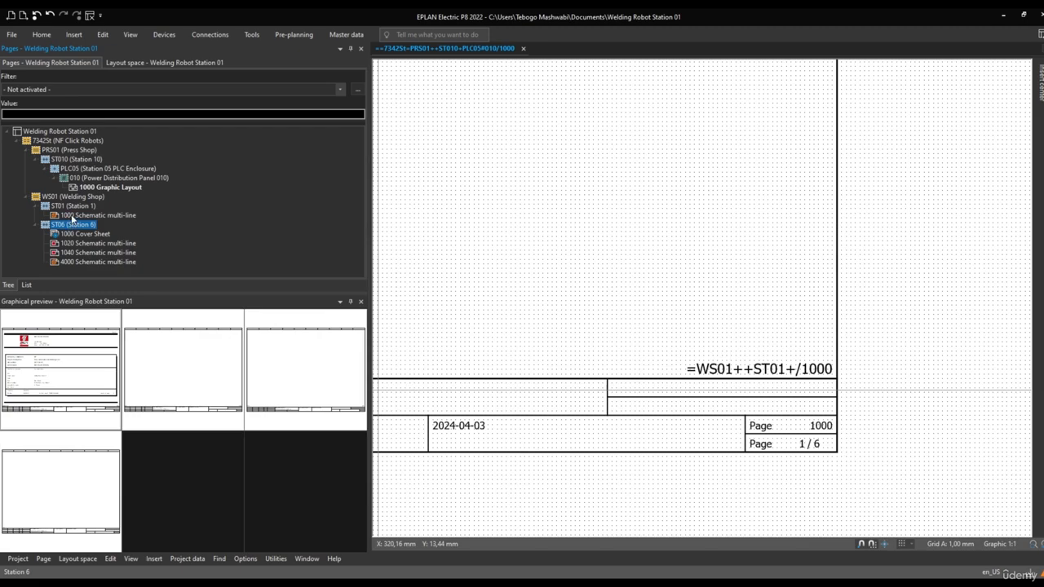
{"action": "left_click", "coordinate": [71, 217]}
{"action": "left_click", "coordinate": [73, 246]}
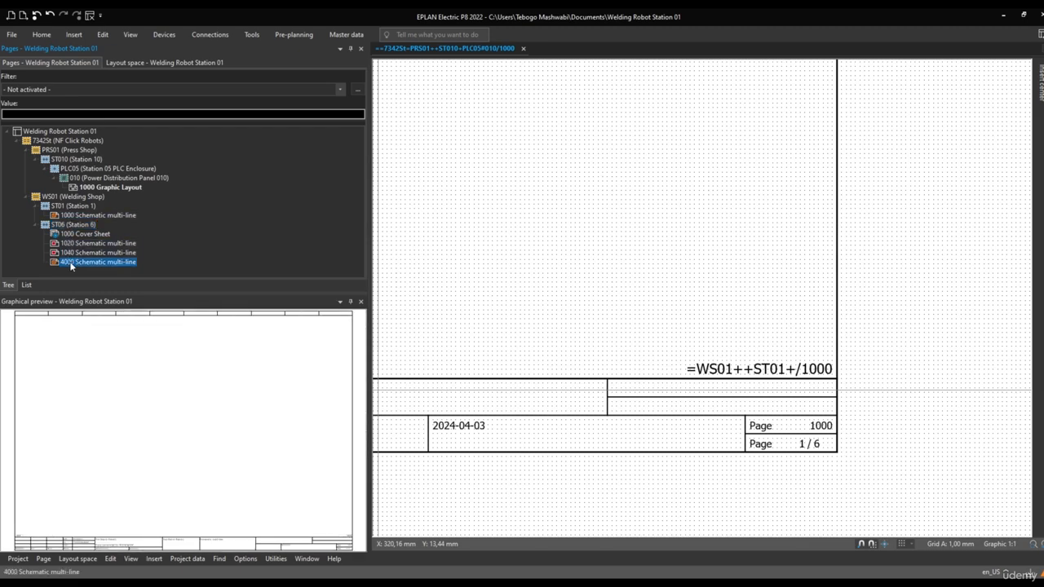
{"action": "left_click", "coordinate": [79, 245]}
{"action": "left_click", "coordinate": [76, 235]}
{"action": "left_click", "coordinate": [75, 254]}
{"action": "left_click", "coordinate": [78, 235]}
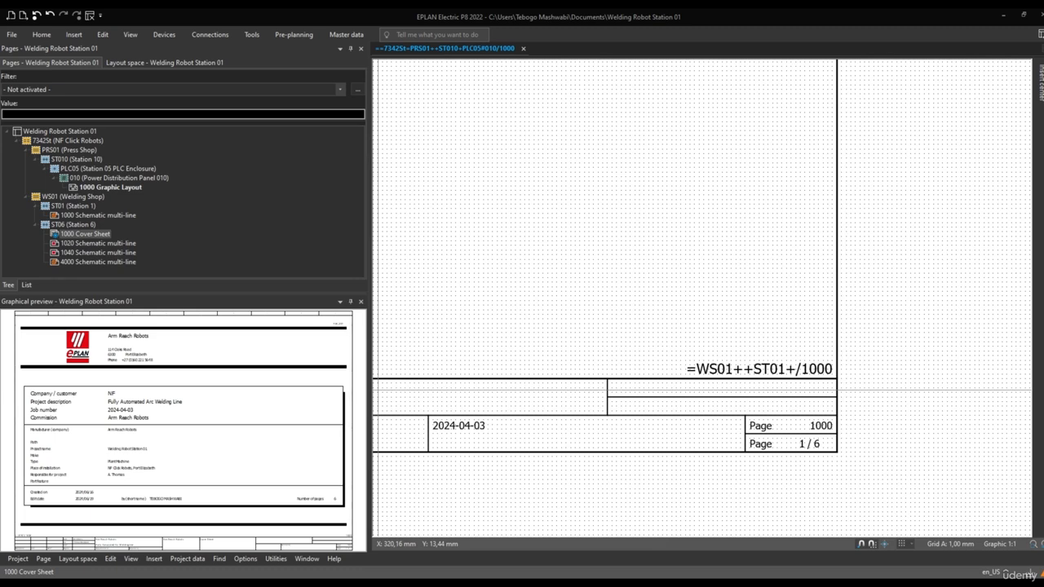
Delete the schematic multi-line pages 1020, 1040 and 4000 under Station 6
{"action": "left_click", "coordinate": [85, 244]}
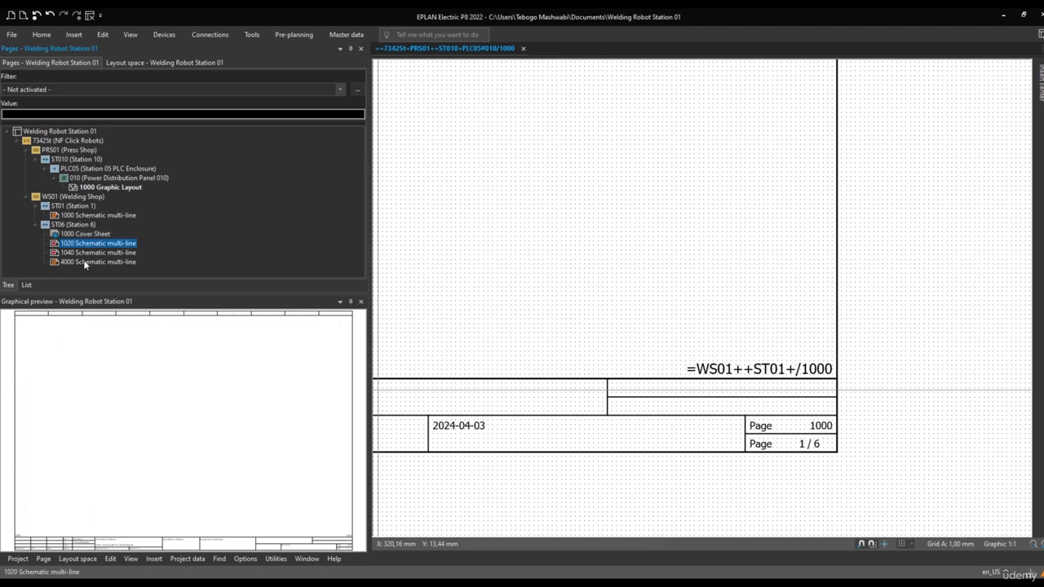
{"action": "left_click", "coordinate": [84, 263], "text": "shift"}
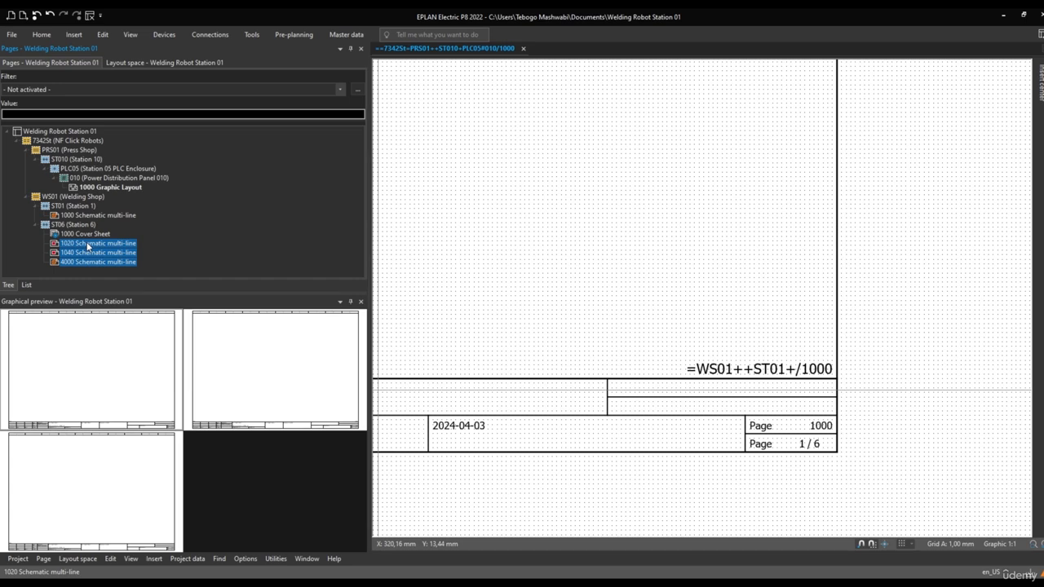
{"action": "right_click", "coordinate": [85, 244]}
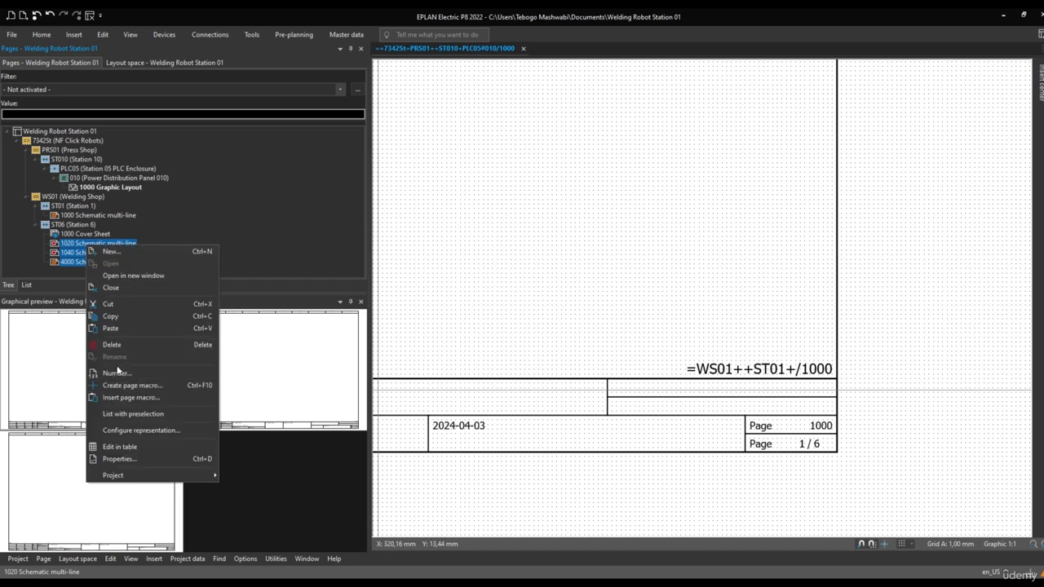
{"action": "left_click", "coordinate": [116, 344]}
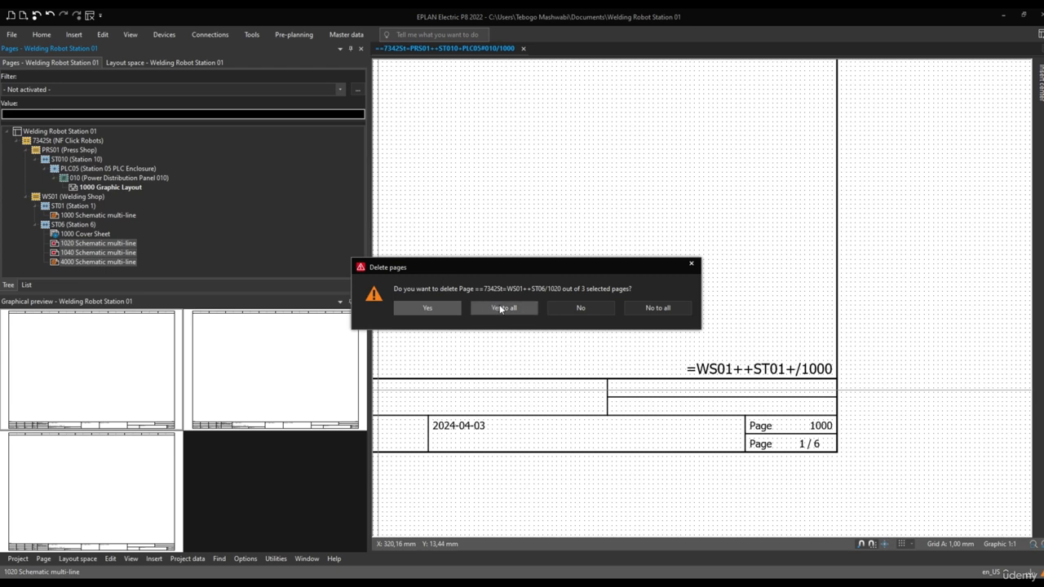
{"action": "left_click", "coordinate": [434, 310]}
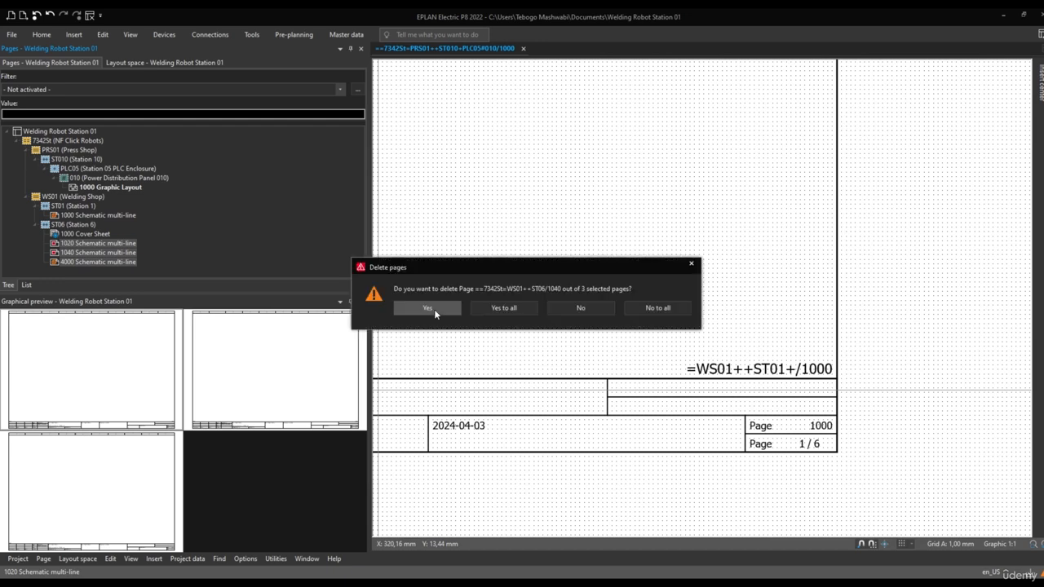
{"action": "left_click", "coordinate": [434, 309]}
{"action": "left_click", "coordinate": [428, 308]}
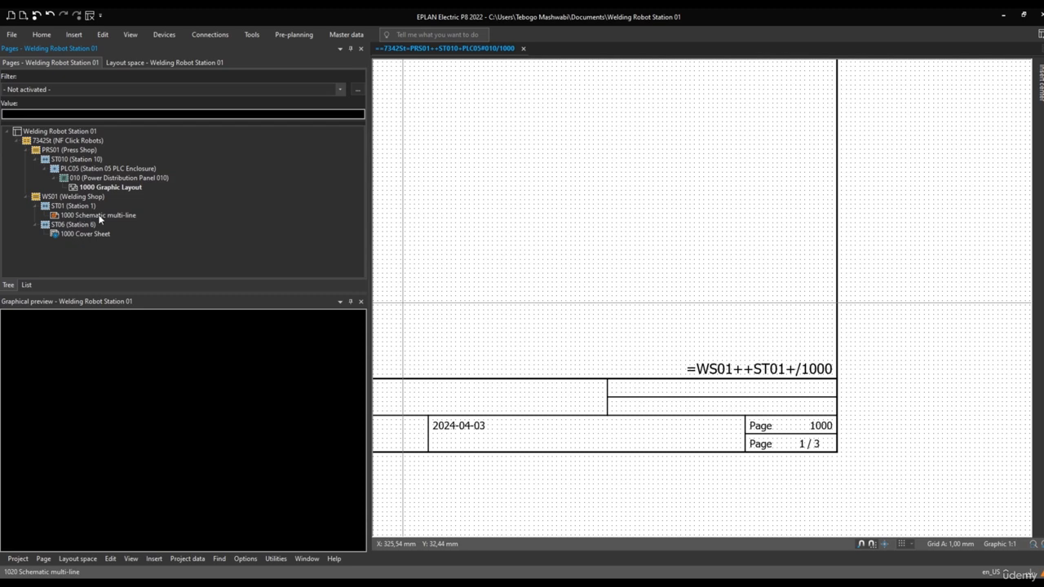
Delete Station 1's page 1000 Schematic multi-line together with the Press Shop's page 1000 Graphic Layout
{"action": "left_click", "coordinate": [100, 216]}
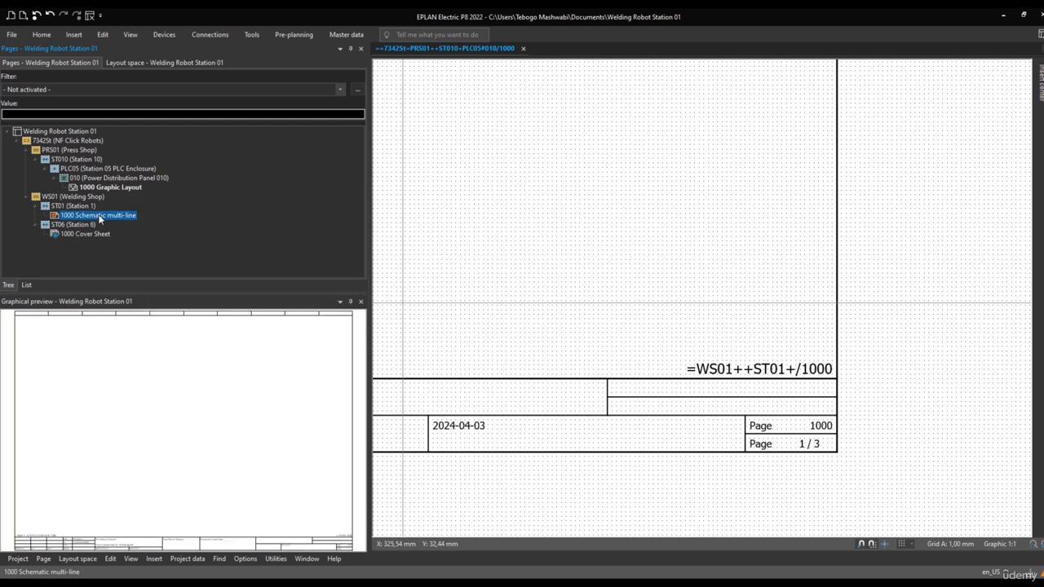
{"action": "left_click", "coordinate": [112, 188], "text": "ctrl"}
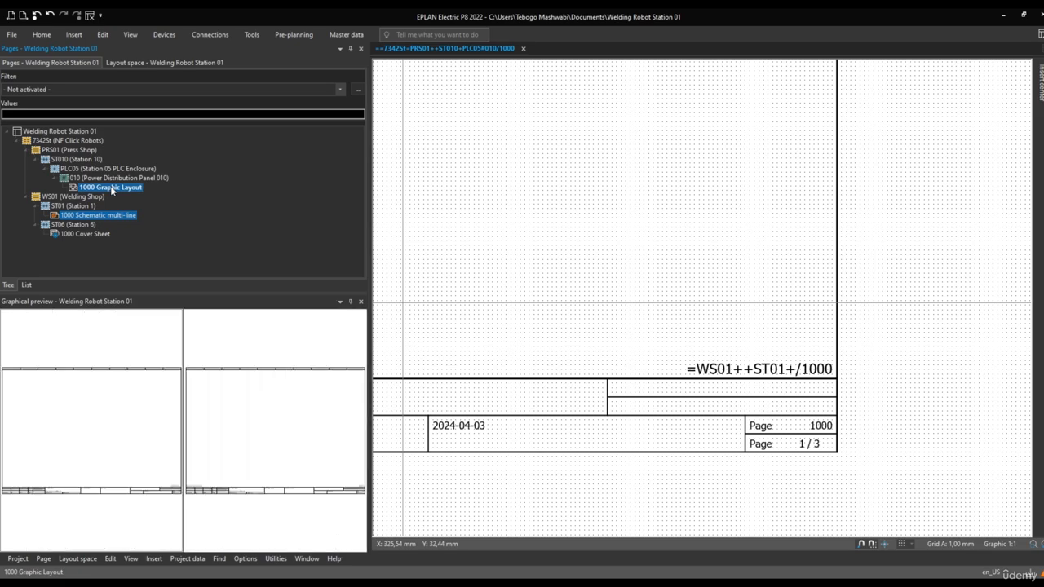
{"action": "right_click", "coordinate": [112, 189]}
{"action": "left_click", "coordinate": [130, 286]}
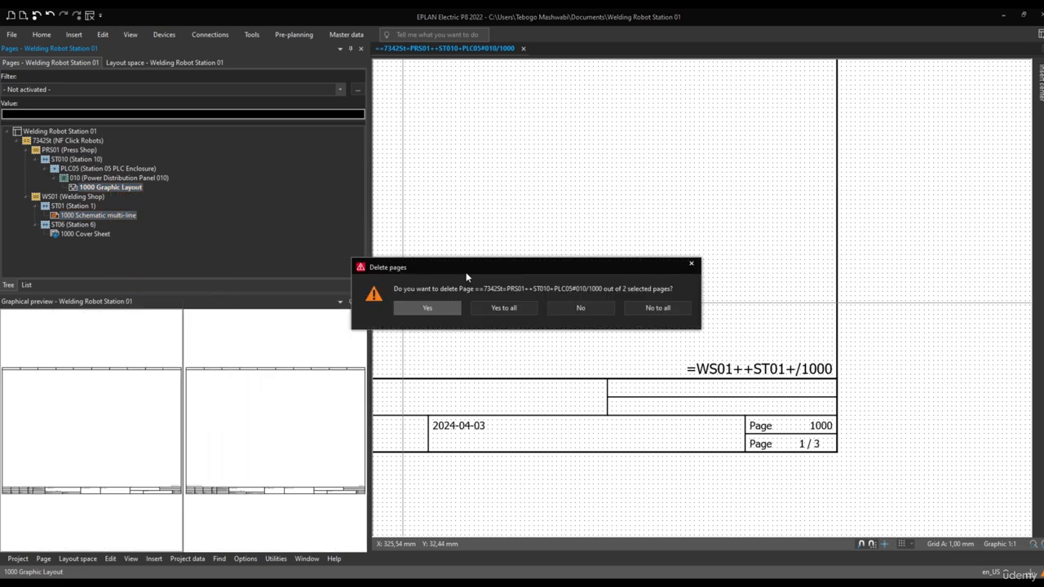
{"action": "left_click", "coordinate": [504, 308]}
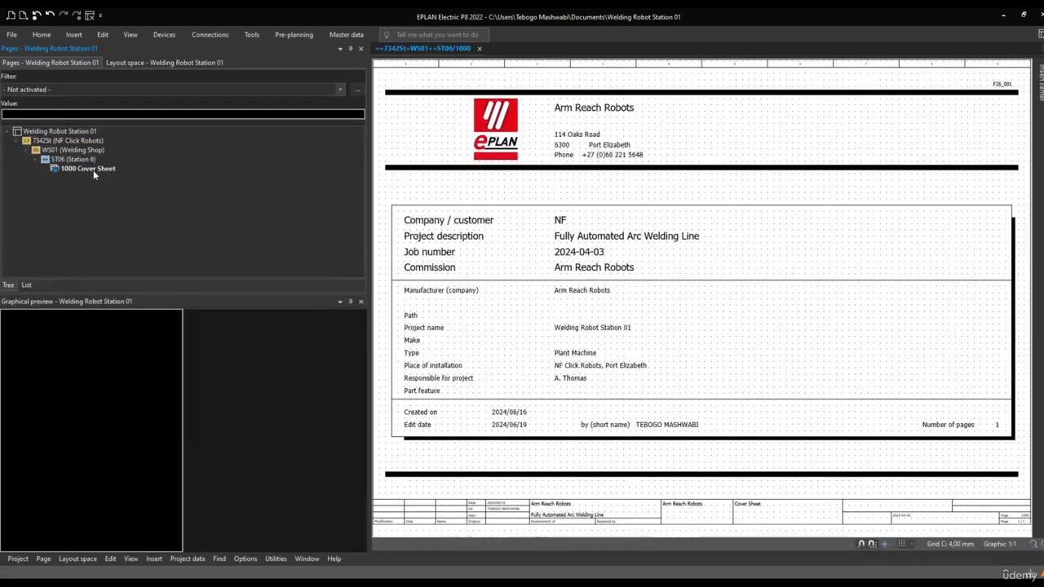
Change the cover sheet's installation site to ST01 (Station 1) in its full page name
{"action": "left_click", "coordinate": [95, 169]}
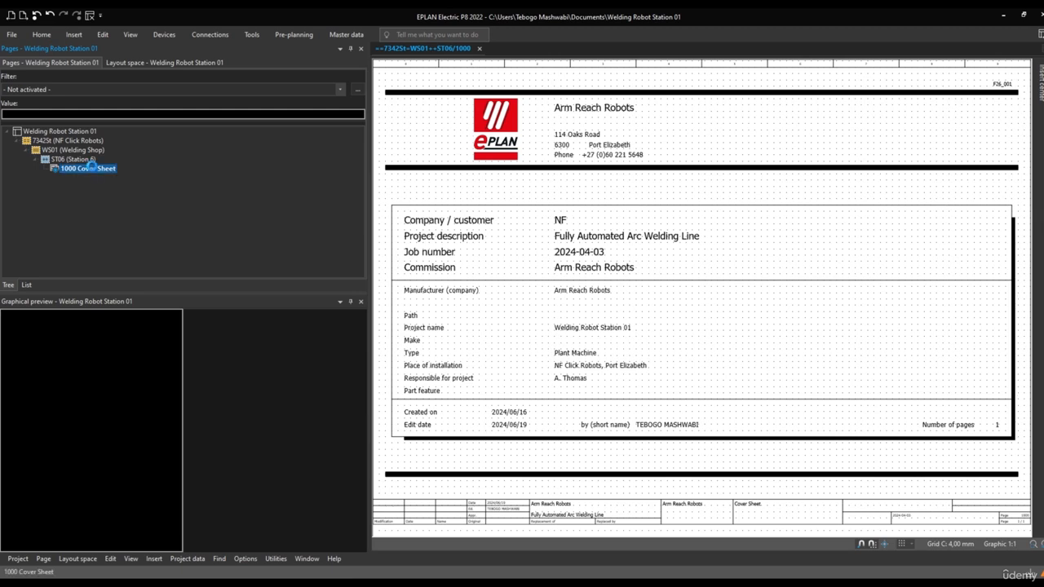
{"action": "right_click", "coordinate": [94, 169]}
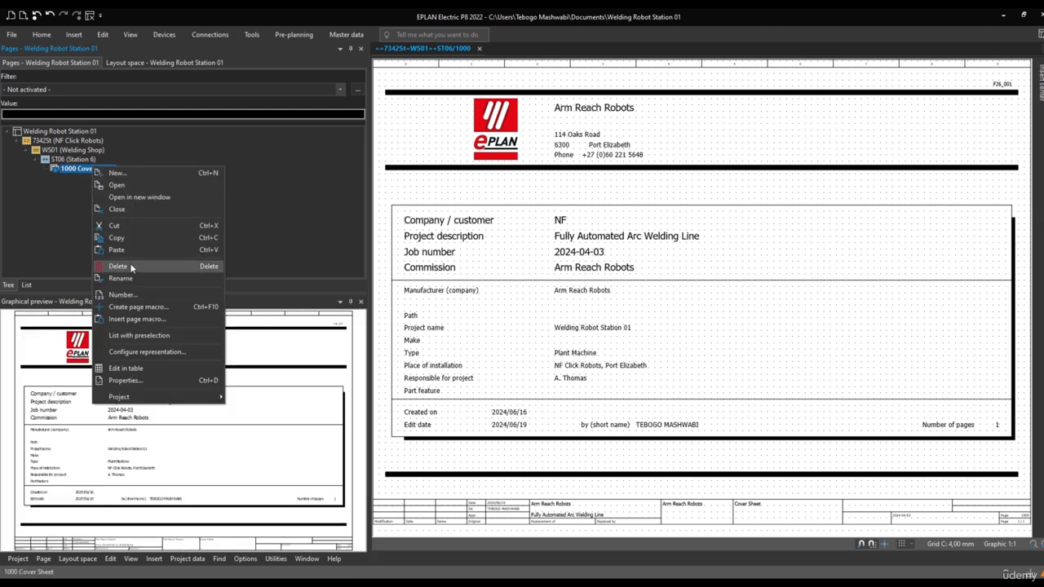
{"action": "left_click", "coordinate": [124, 380]}
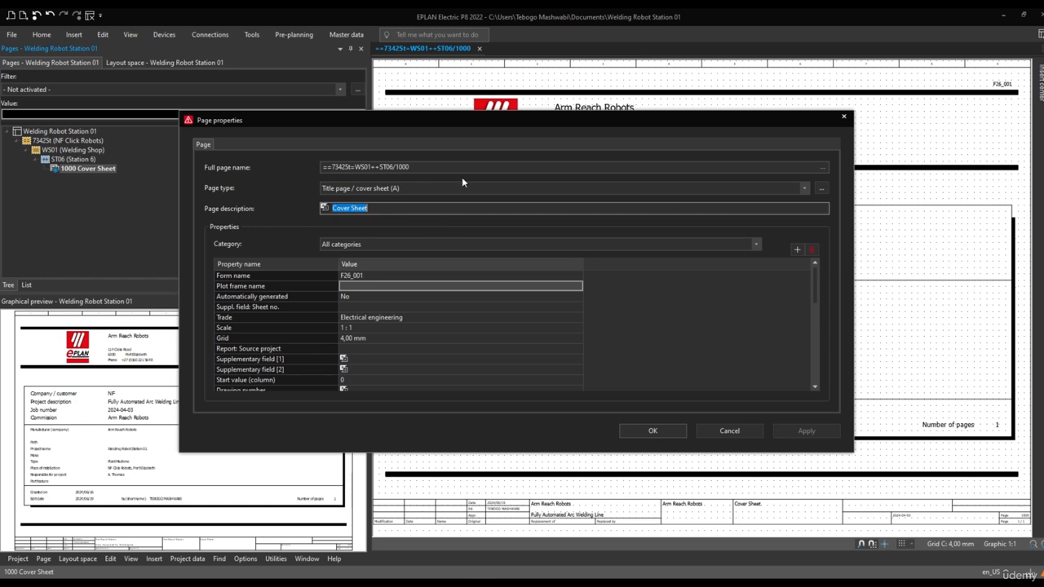
{"action": "left_click", "coordinate": [822, 167]}
{"action": "left_click", "coordinate": [459, 195]}
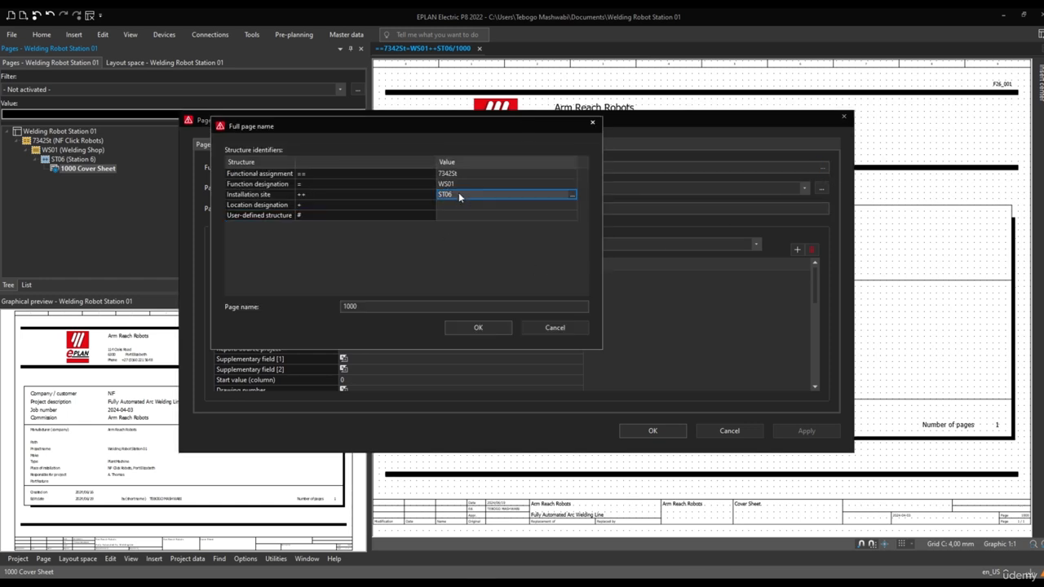
{"action": "left_click", "coordinate": [573, 195]}
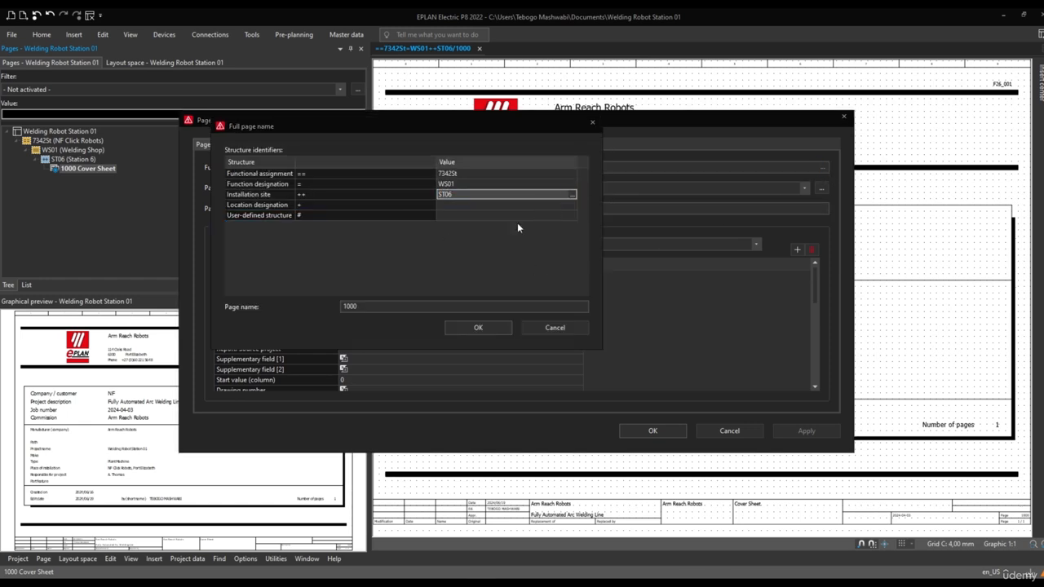
{"action": "left_click", "coordinate": [329, 193]}
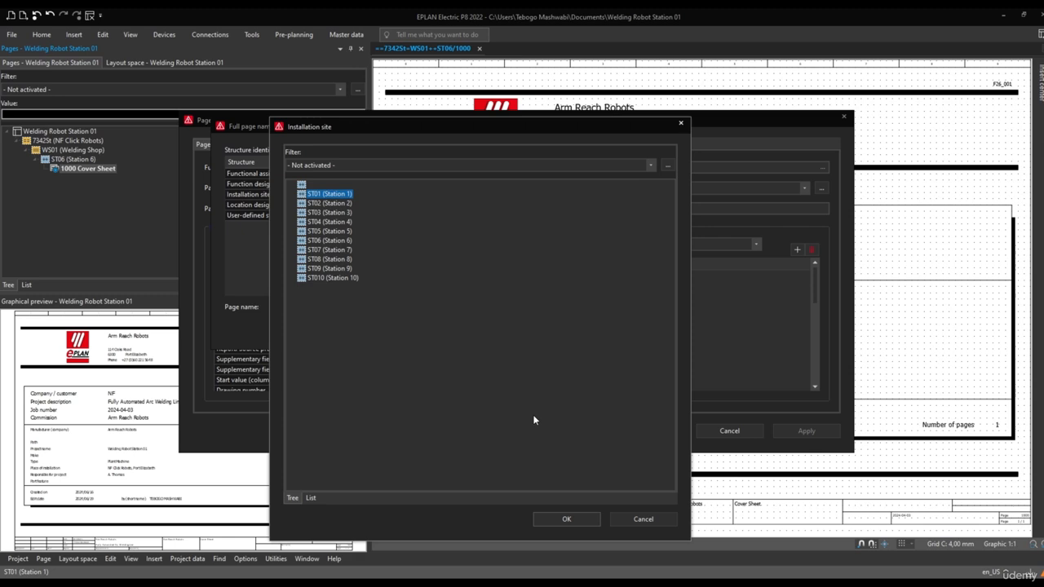
{"action": "left_click", "coordinate": [565, 522]}
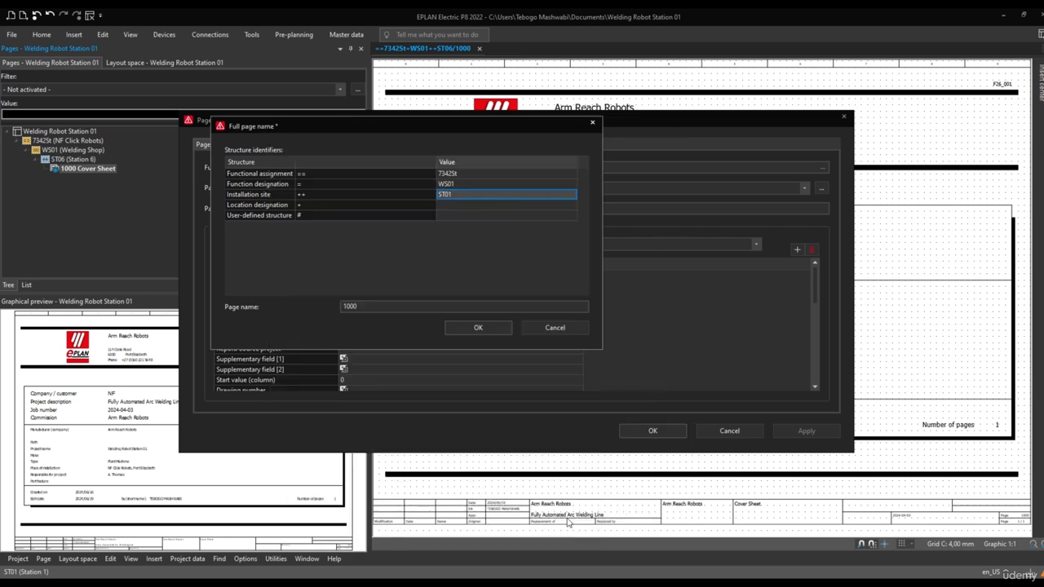
{"action": "left_click", "coordinate": [473, 326]}
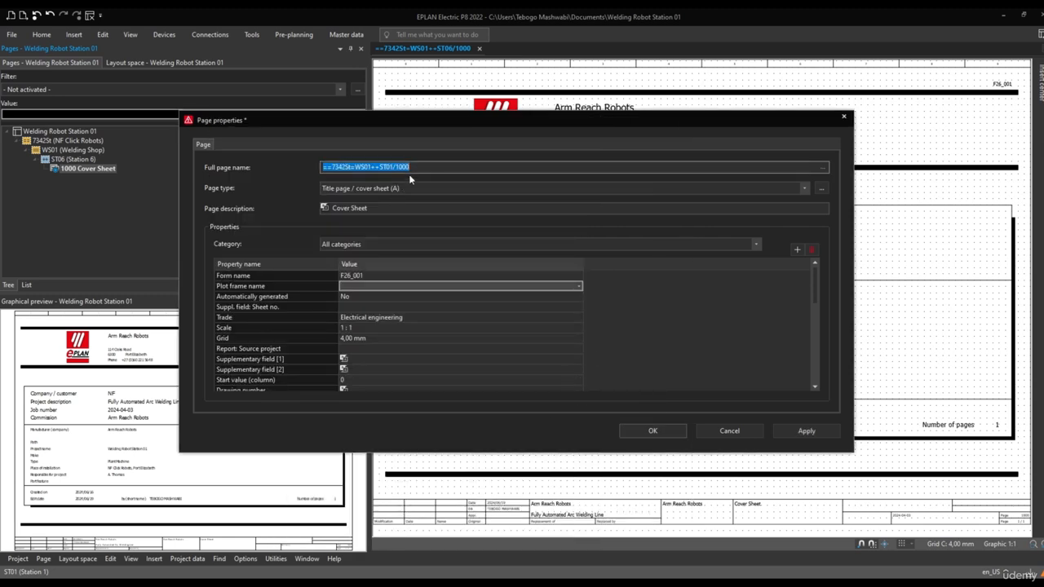
Shorten the cover sheet's page name to 1, apply the page properties and select the cover sheet under Station 1
{"action": "left_click_drag", "start_coordinate": [409, 167], "coordinate": [399, 167]}
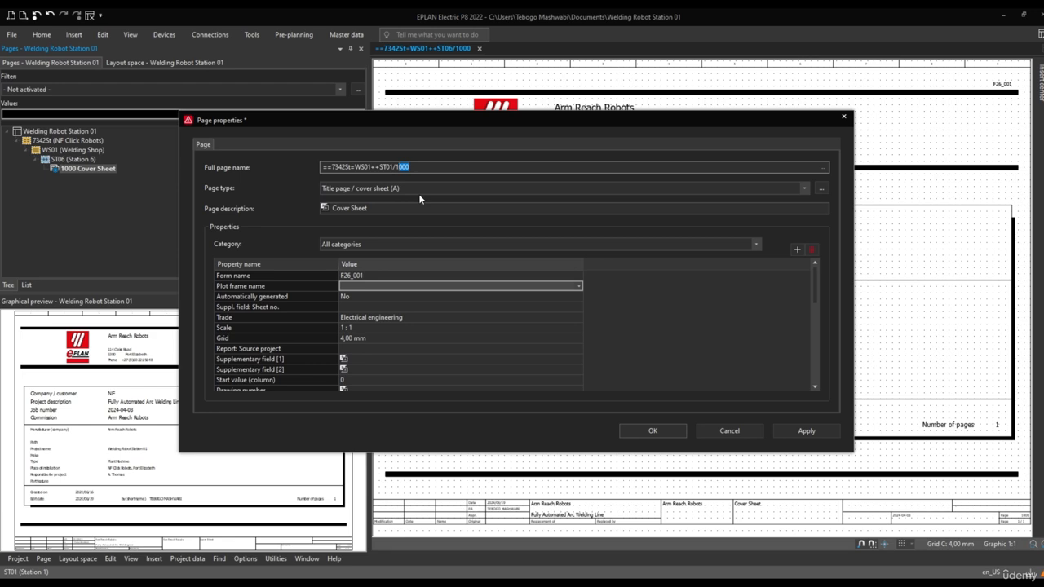
{"action": "key", "text": "BackSpace"}
{"action": "left_click", "coordinate": [653, 430]}
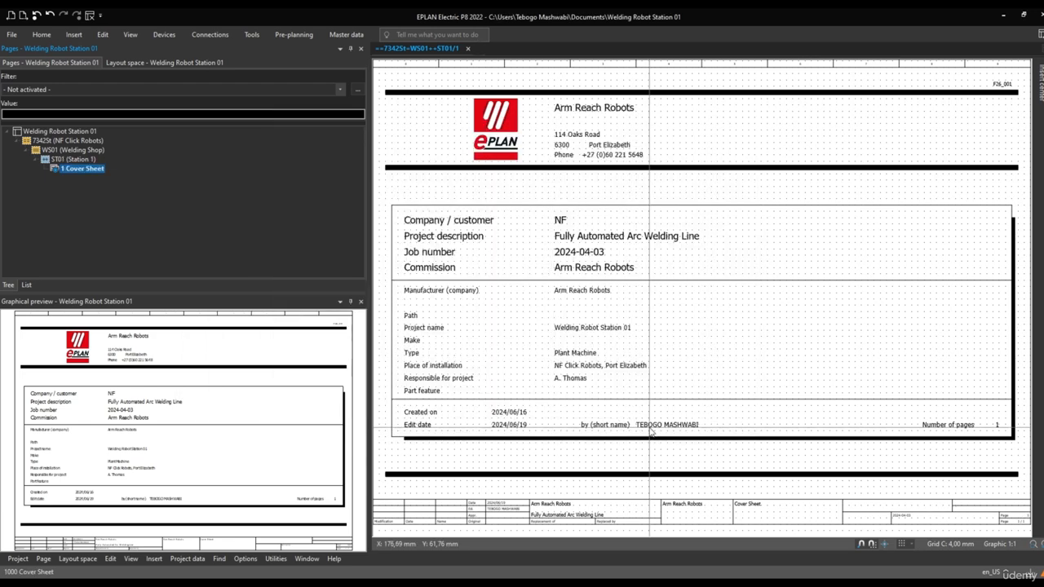
{"action": "left_click", "coordinate": [71, 159]}
{"action": "left_click", "coordinate": [79, 169]}
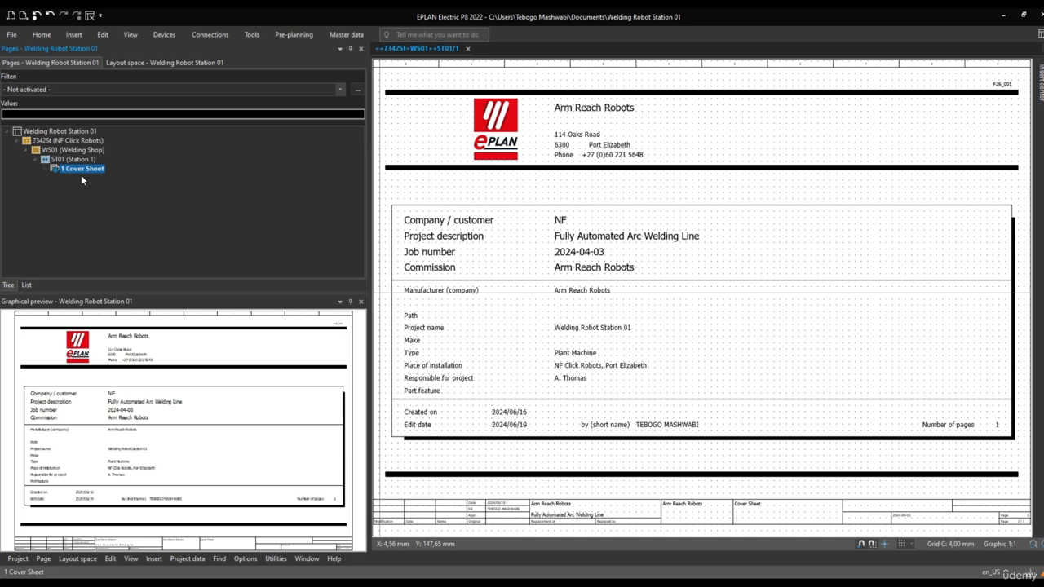